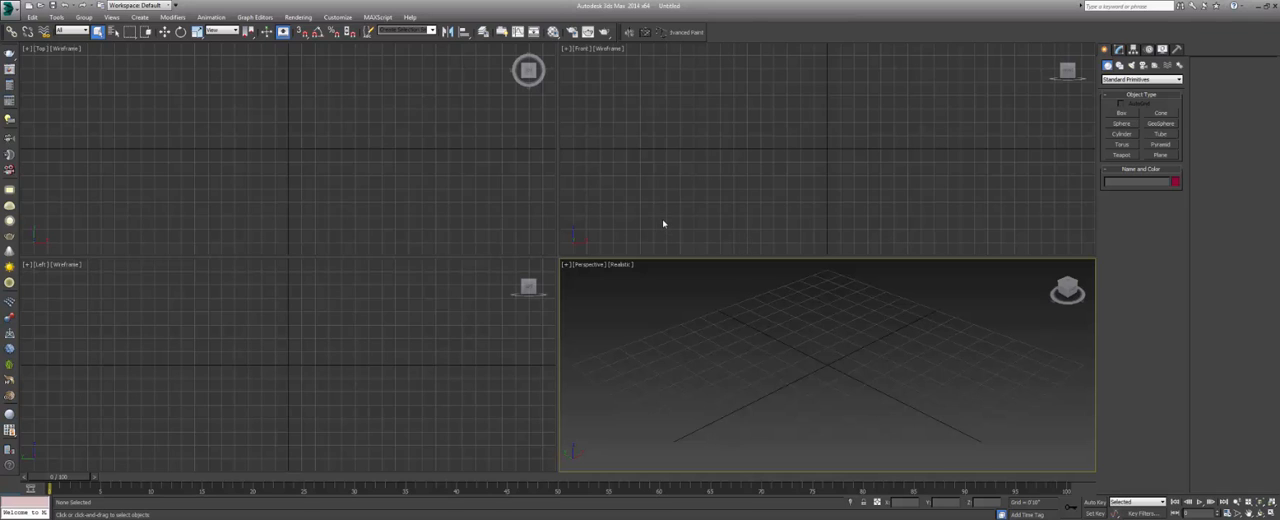
Check in the render setup that V-Ray Adv is the active renderer, and close the dialog.
click(298, 17)
click(316, 40)
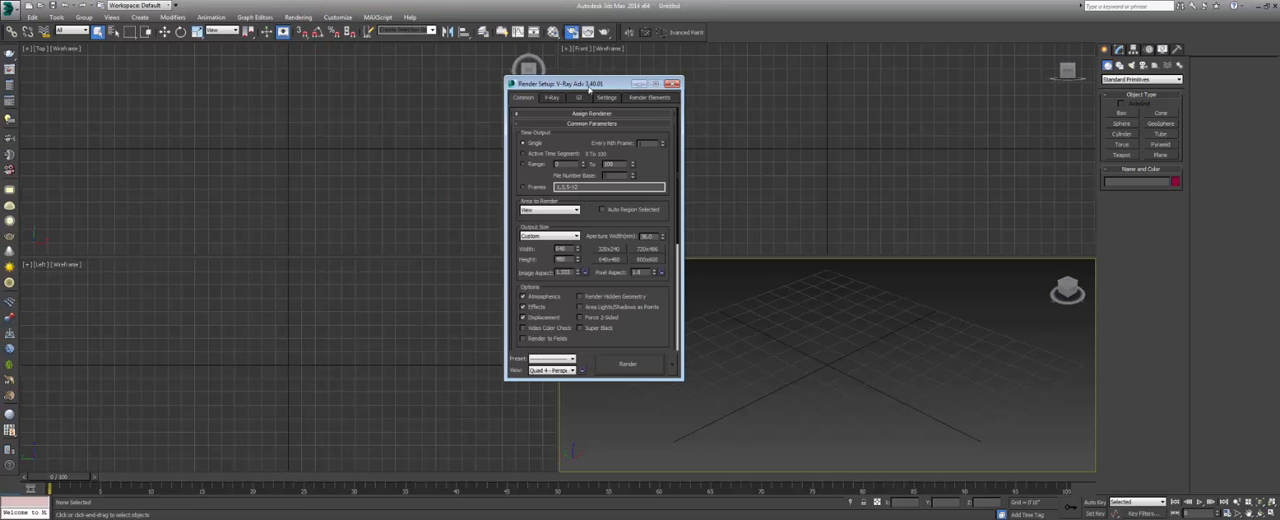
drag(578, 86, 682, 133)
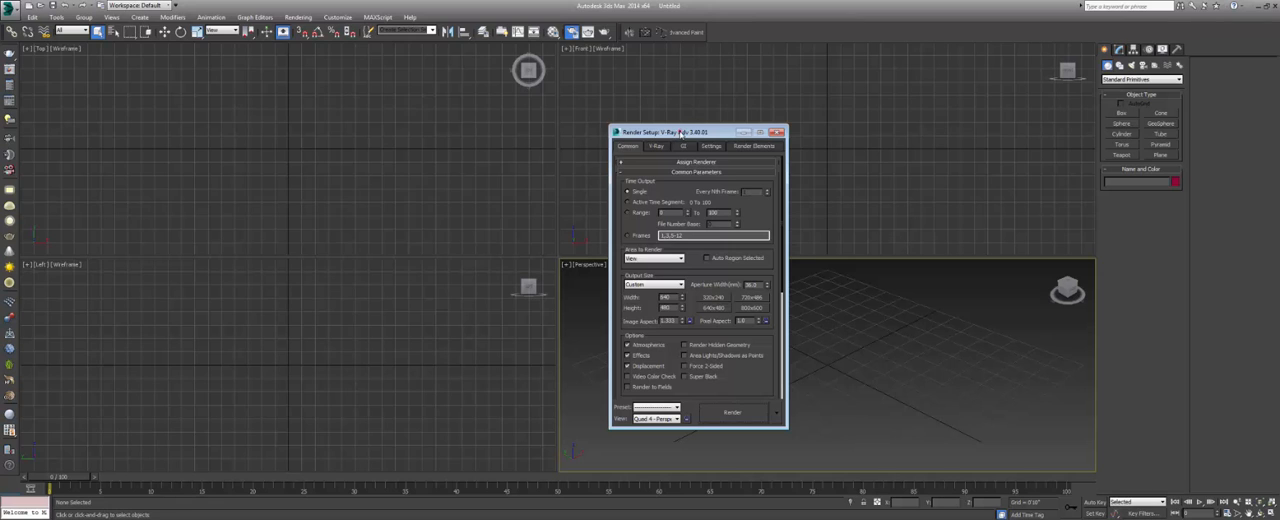
drag(680, 131, 678, 126)
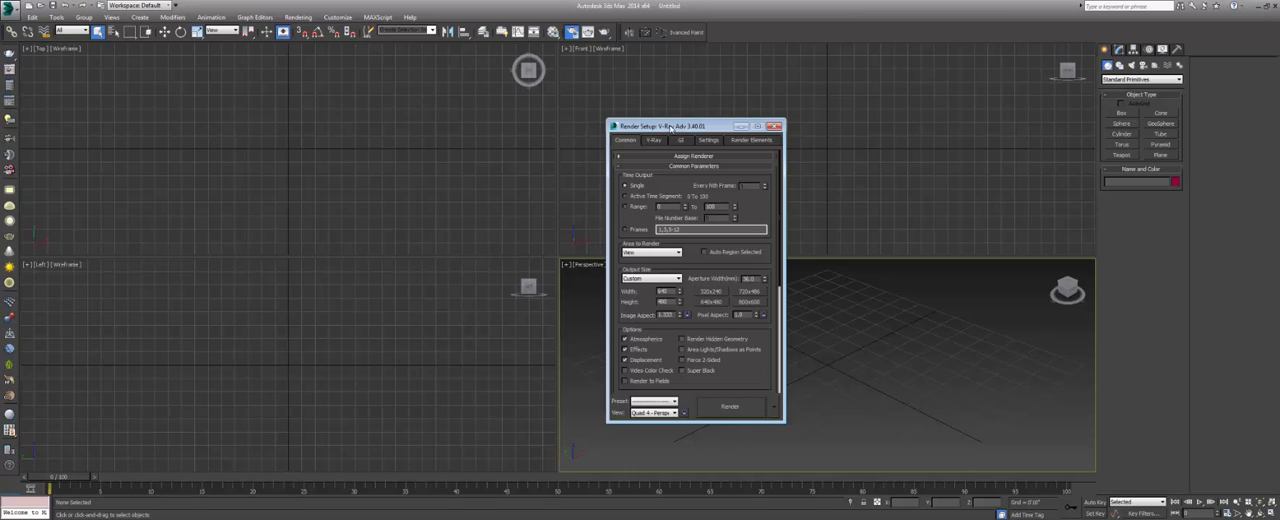
drag(670, 127, 676, 126)
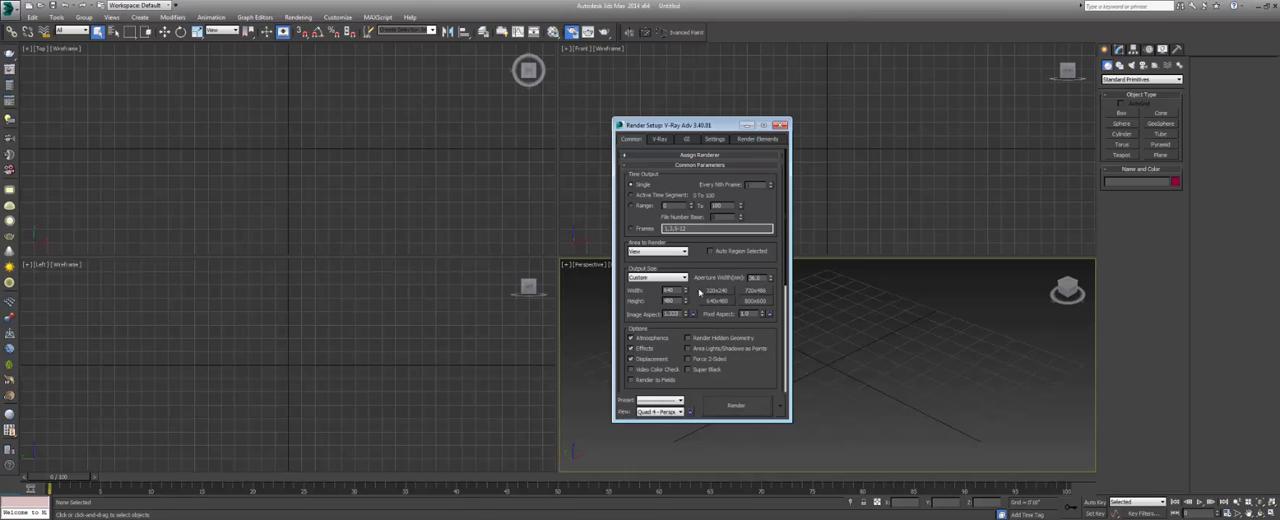
click(782, 125)
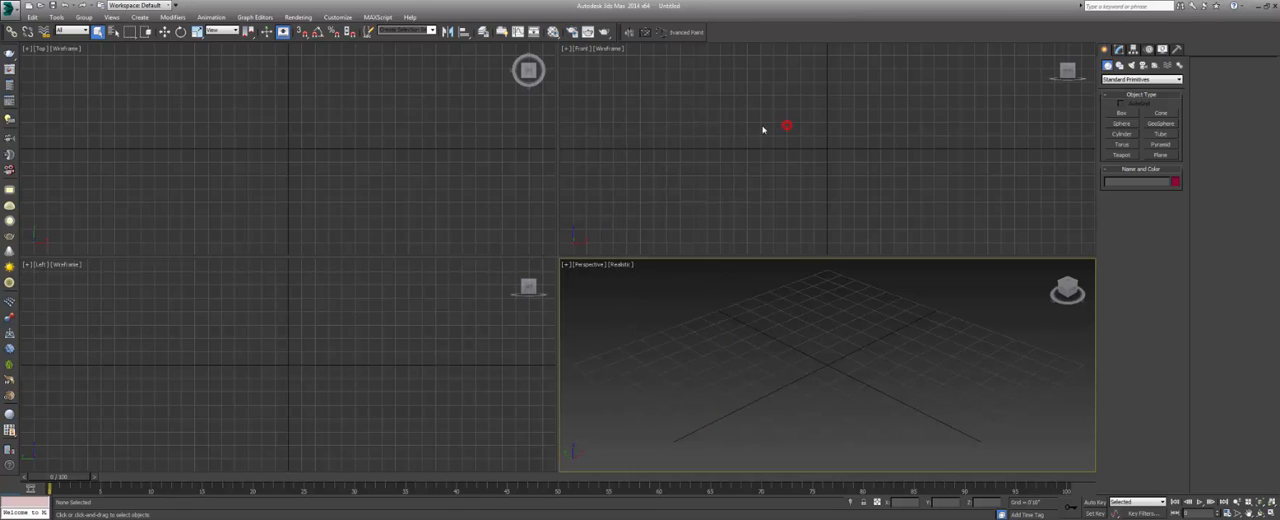
click(445, 173)
click(677, 183)
click(646, 349)
click(466, 354)
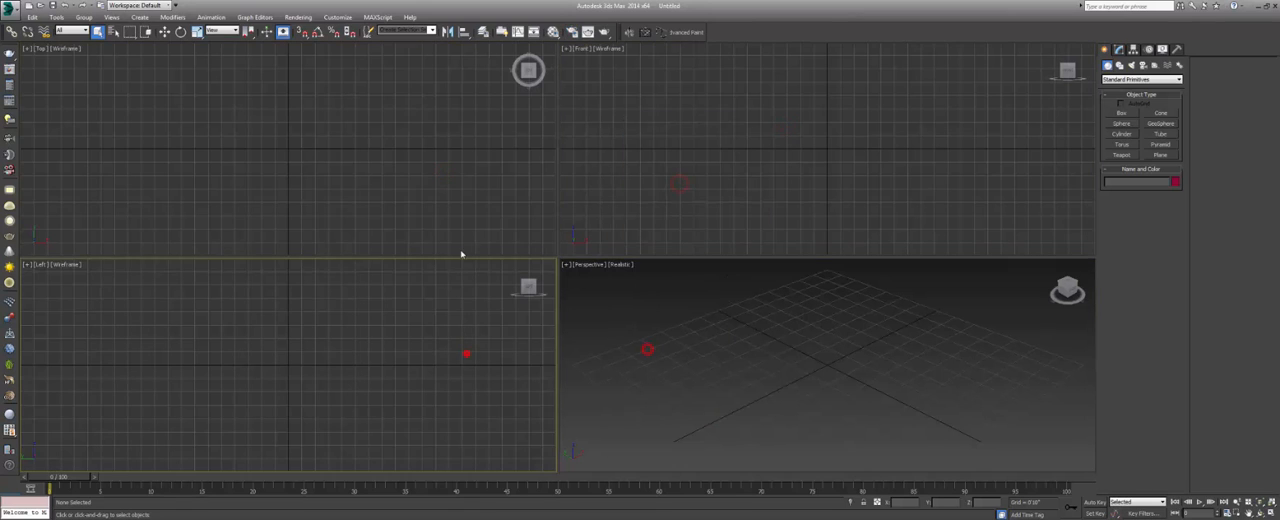
click(461, 249)
click(686, 231)
click(682, 334)
click(437, 379)
click(607, 331)
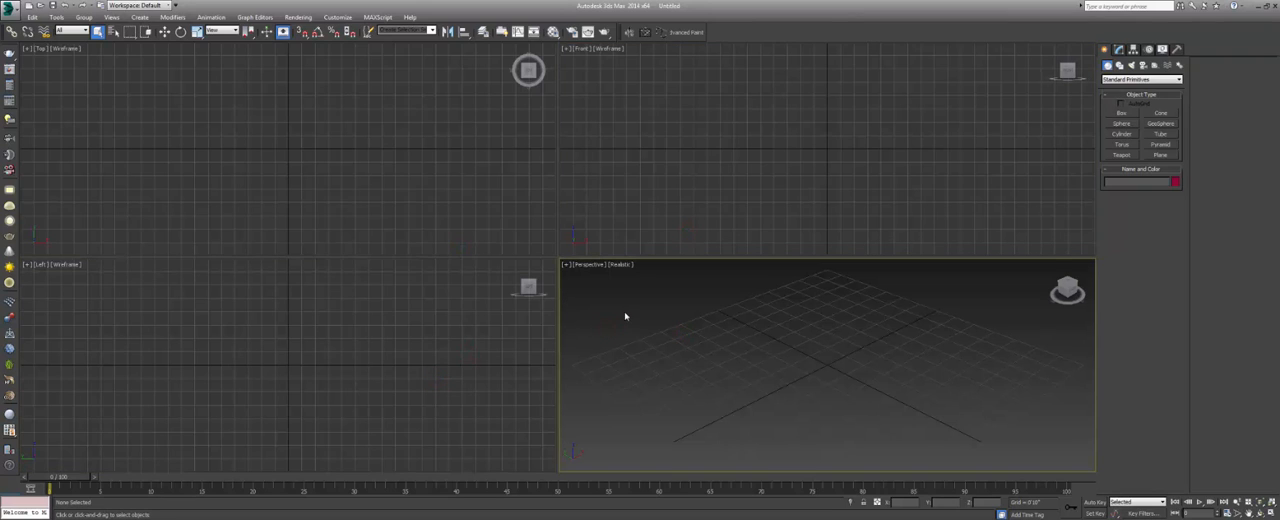
Create a teapot near the grid centre in the perspective view, maximize that view and display it as Shaded.
click(1122, 155)
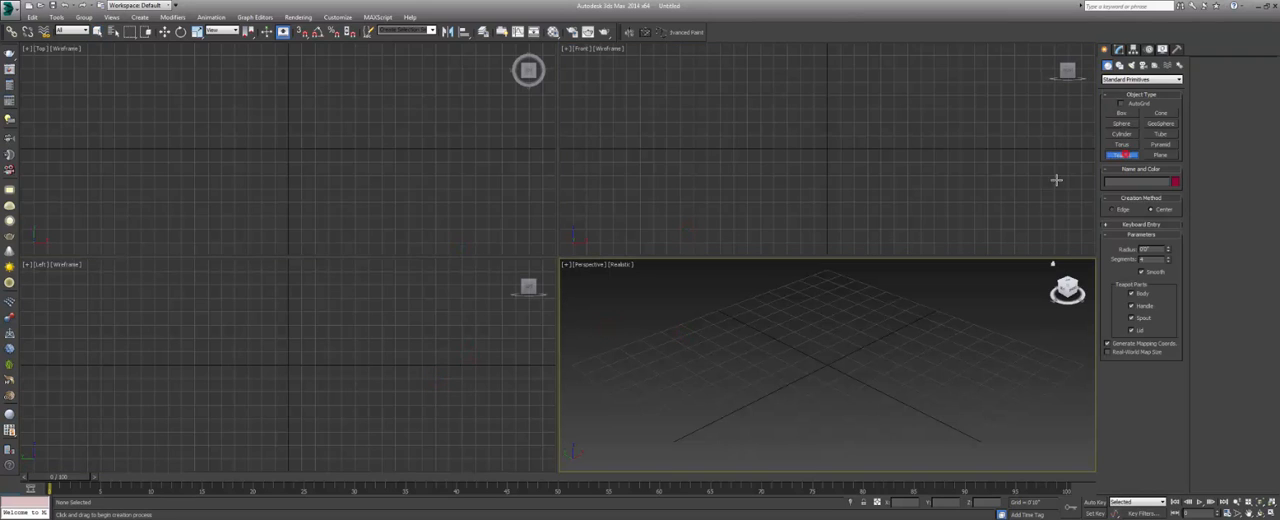
drag(824, 367, 850, 390)
key(alt+w)
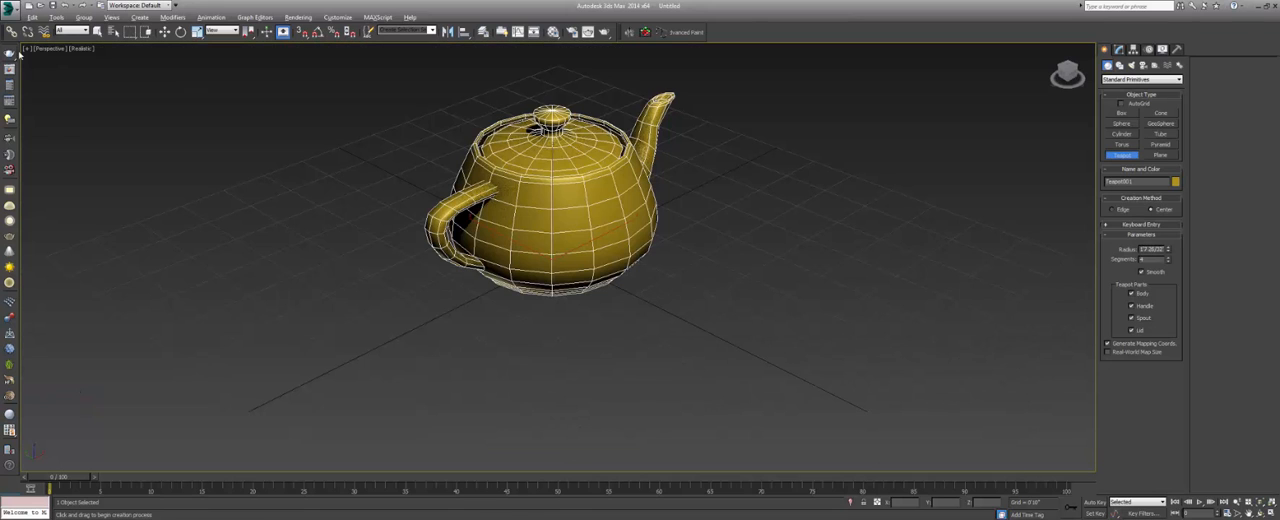
click(86, 48)
click(114, 70)
mouse_move(566, 216)
middle_down()
mouse_move(514, 250)
mouse_move(614, 236)
middle_up()
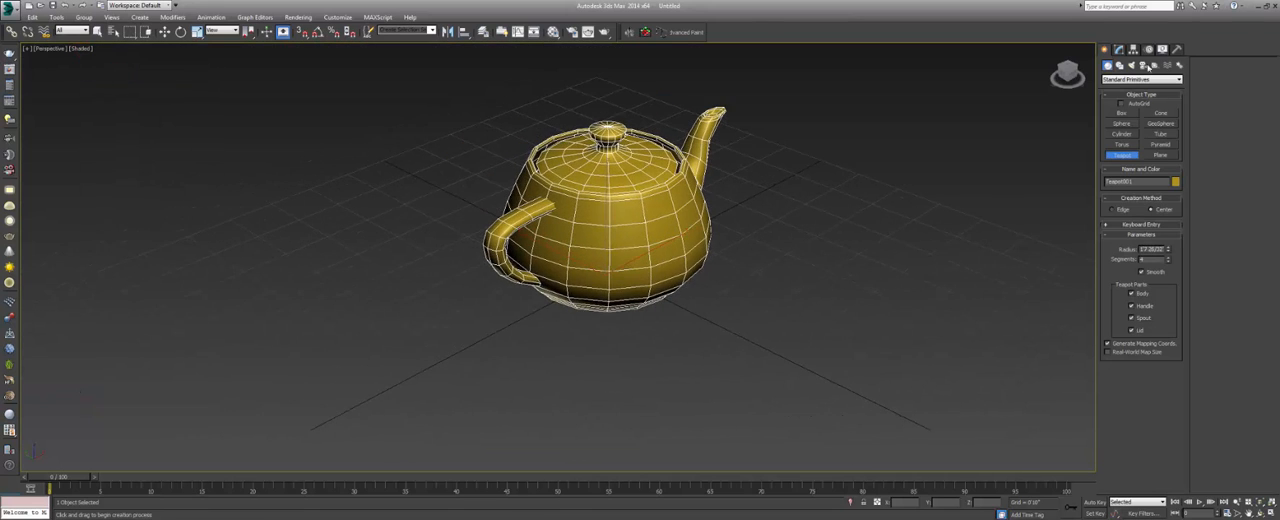
Increase the teapot's segment count to give it a much denser mesh.
drag(1147, 260, 1129, 263)
key(Return)
middle_drag(608, 214, 562, 238)
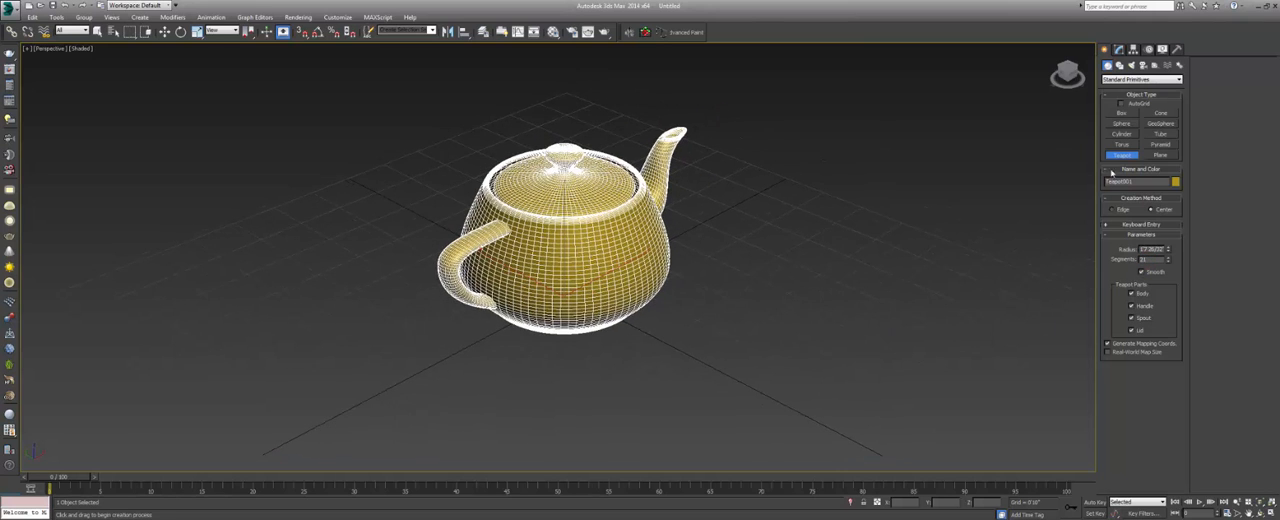
Draw a large ground plane beneath and around the teapot, and display the view in wireframe.
click(1158, 156)
scroll(600, 143, down, 5)
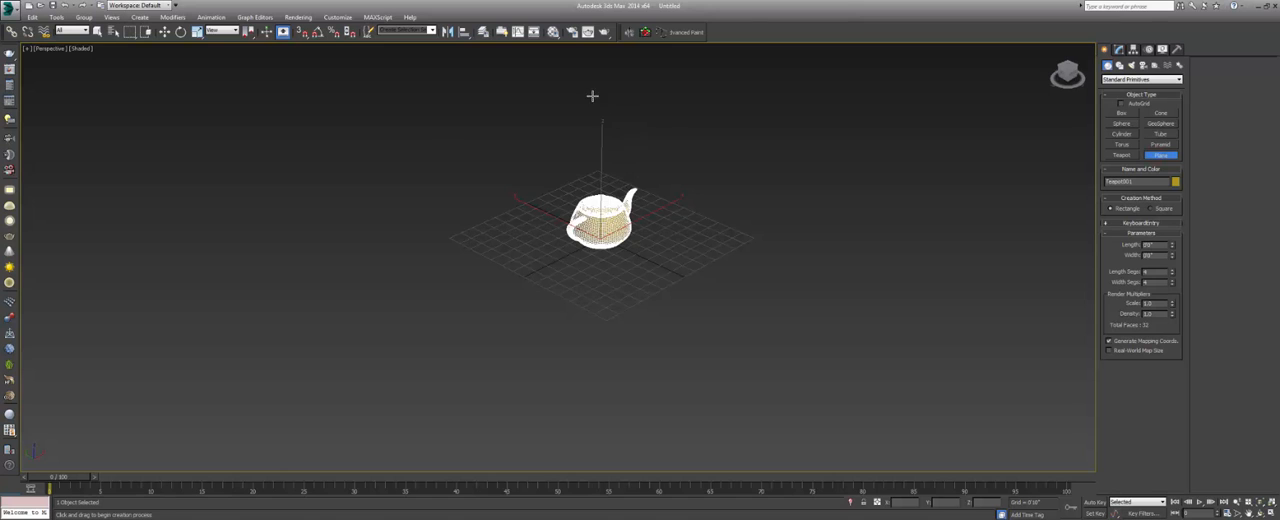
drag(592, 96, 616, 420)
alt+middle_drag(616, 420, 650, 302)
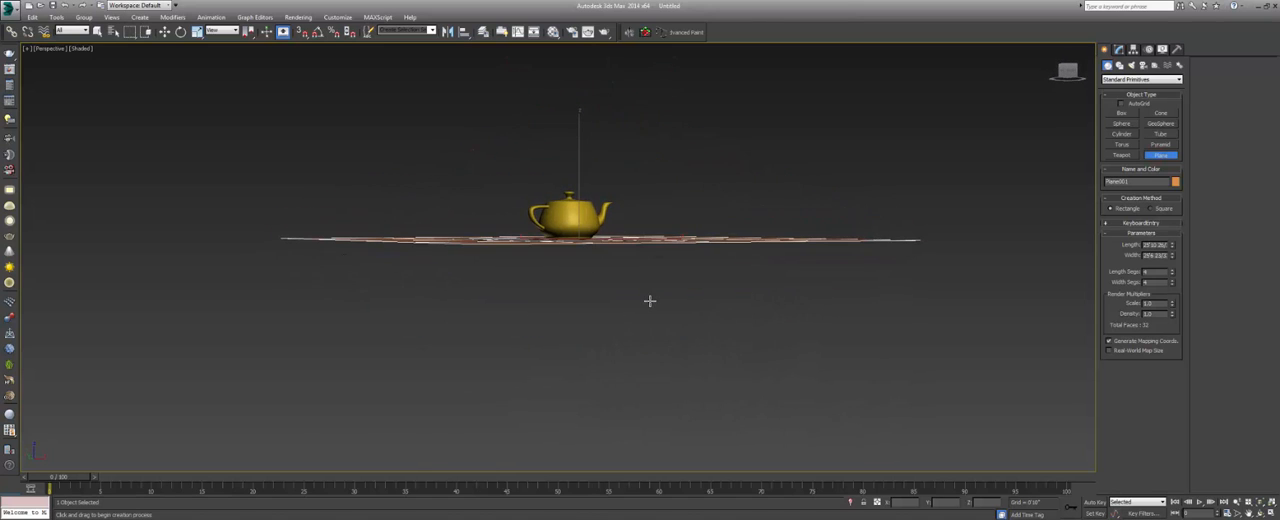
mouse_move(634, 271)
alt+middle_down()
mouse_move(646, 320)
mouse_move(649, 308)
alt+middle_up()
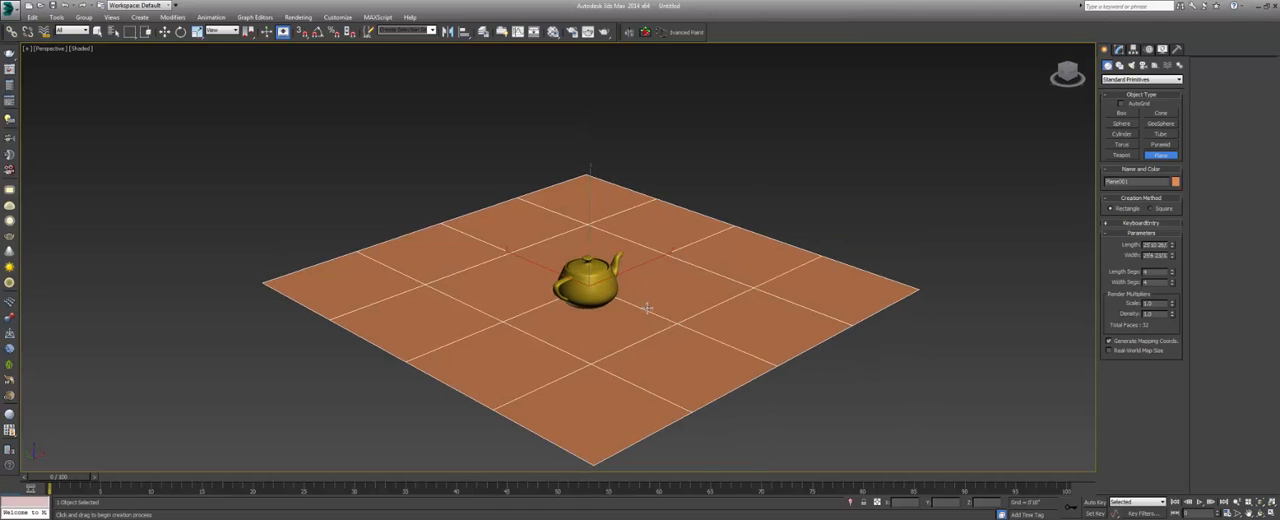
key(F3)
right_click(760, 194)
click(758, 194)
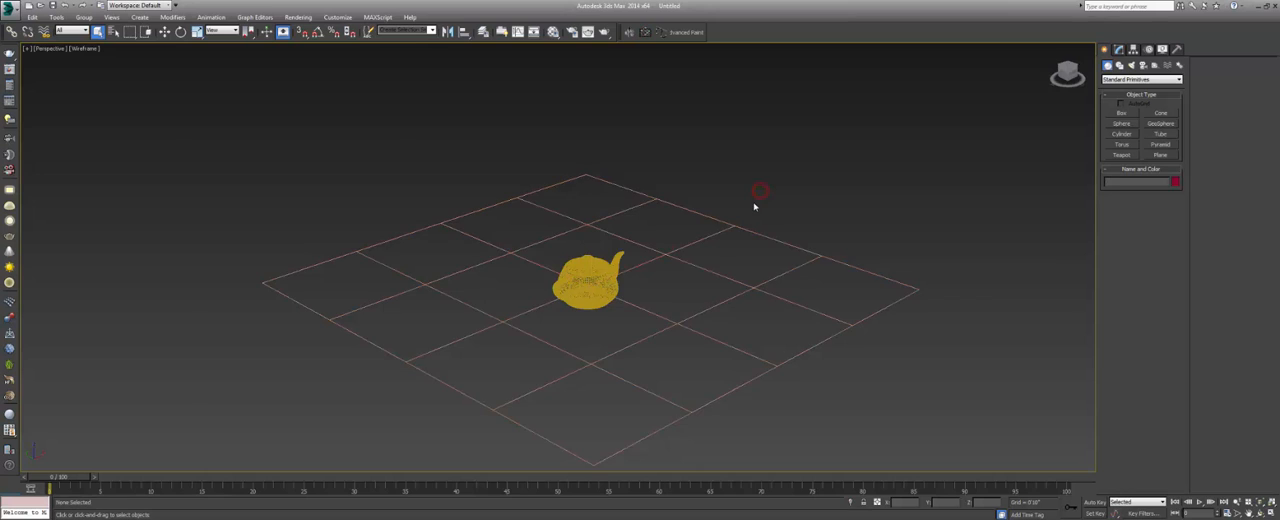
In the top view, move the teapot to the centre of the ground plane and deselect it.
key(t)
key(z)
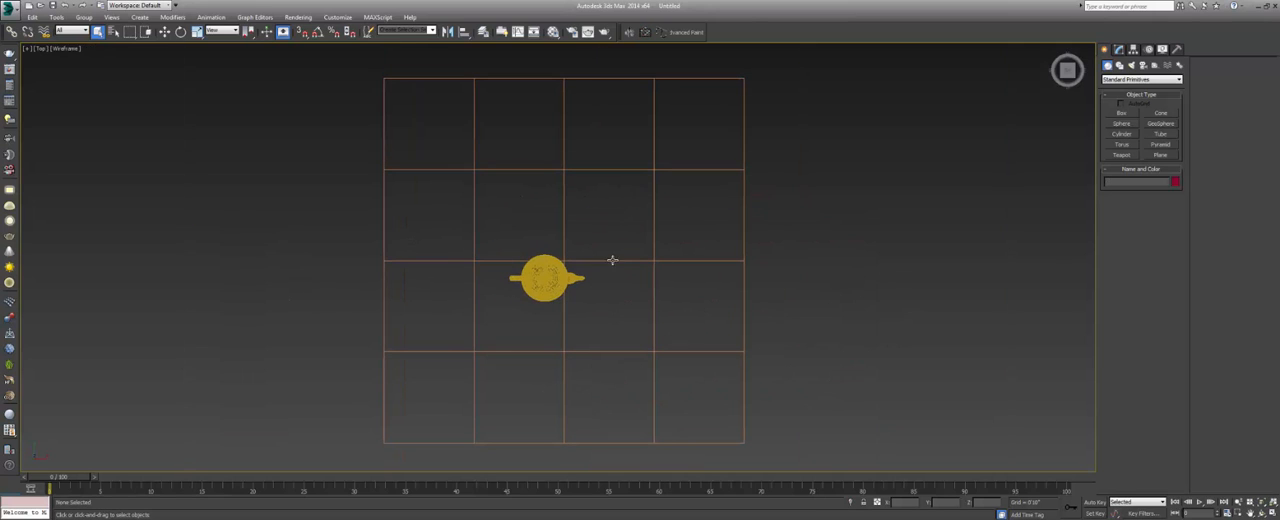
click(564, 270)
key(w)
drag(572, 256, 602, 233)
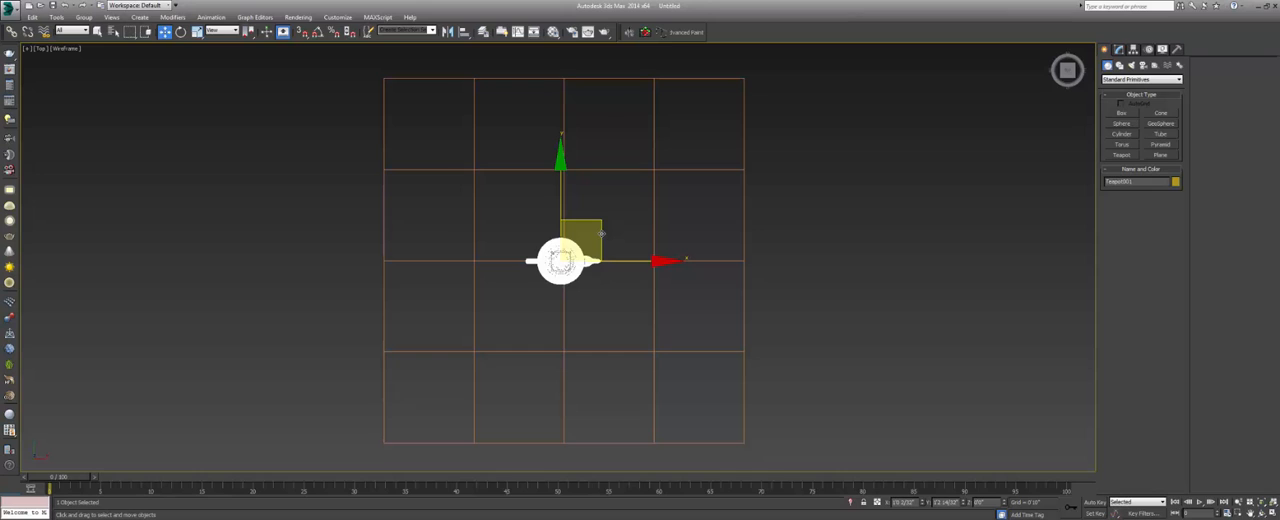
click(631, 146)
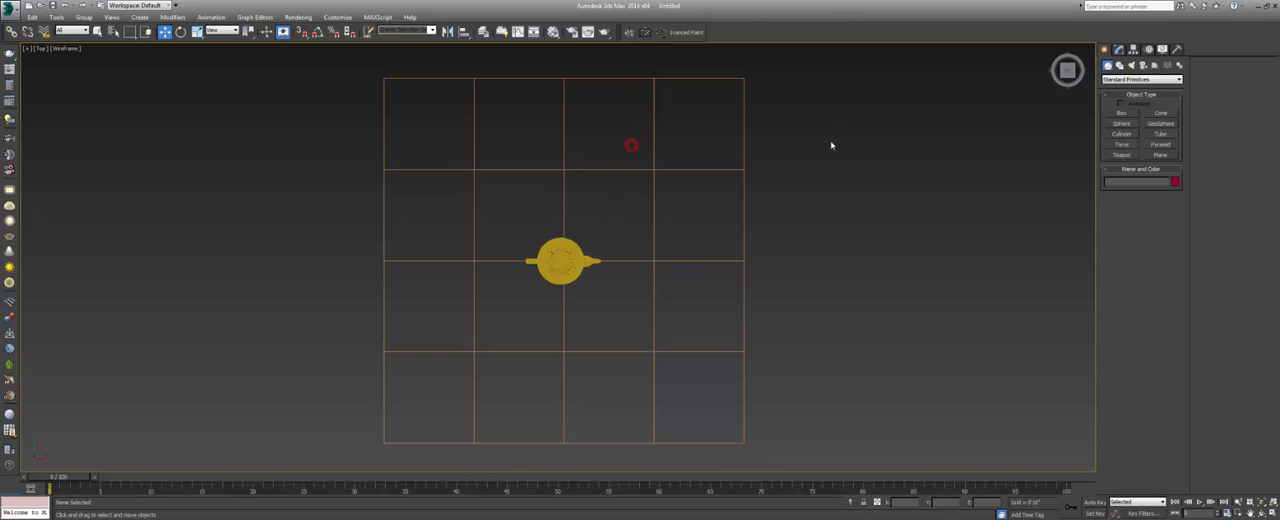
Switch object creation to lights and choose the VRay light category.
click(1134, 66)
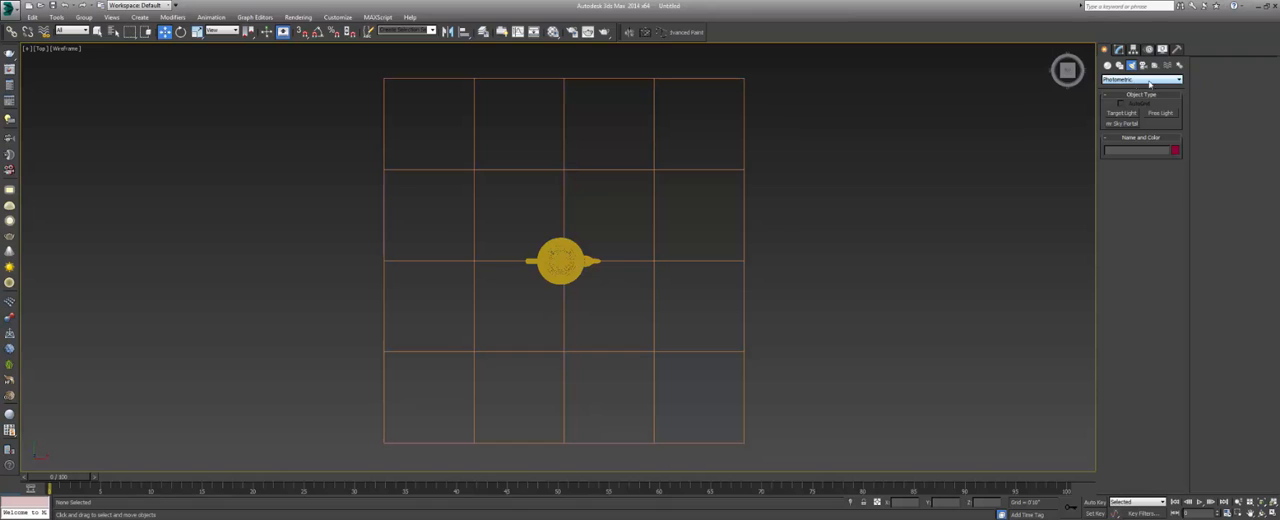
click(1160, 81)
click(1157, 82)
click(1138, 82)
click(1138, 88)
click(1136, 80)
click(1132, 96)
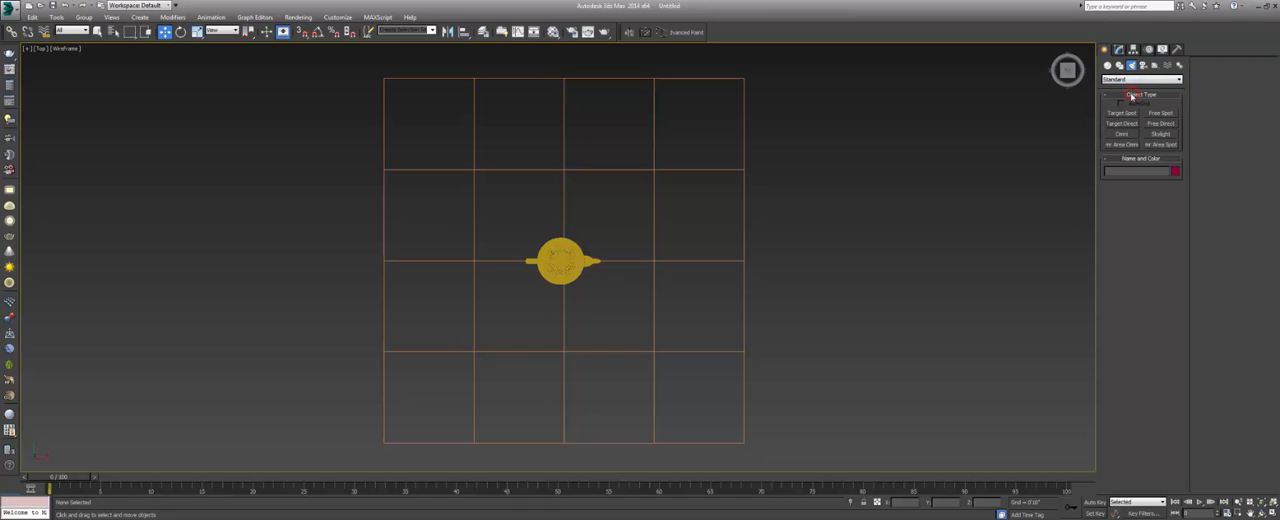
click(1128, 80)
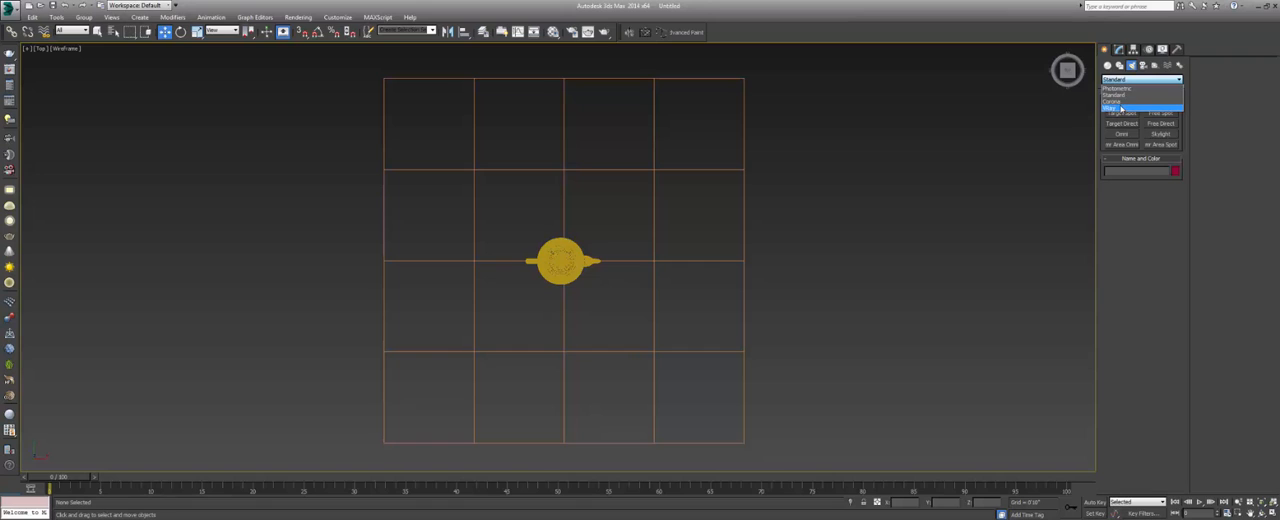
click(1120, 108)
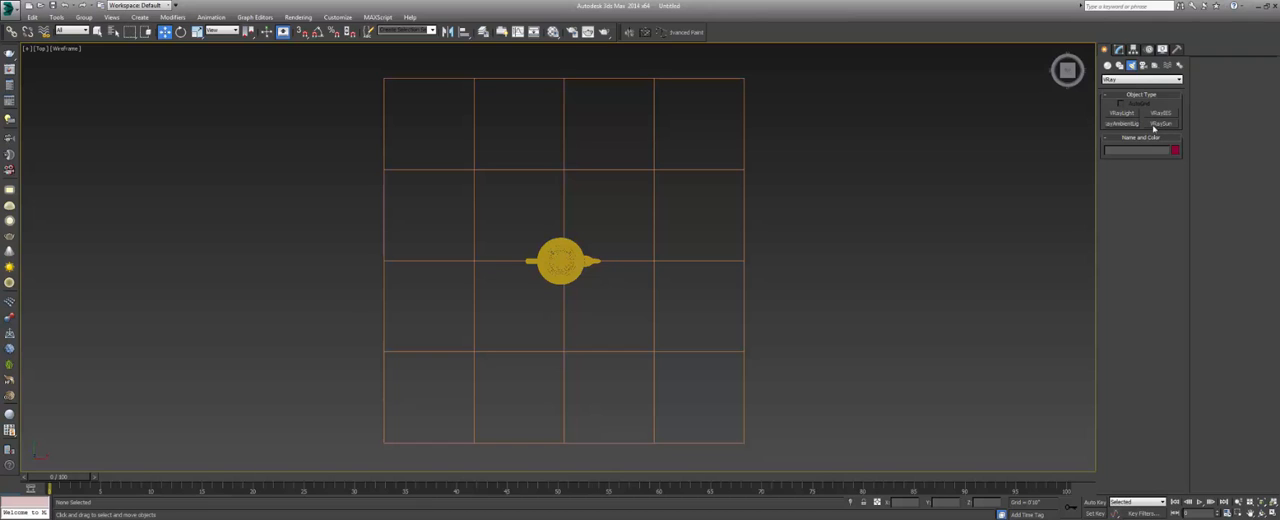
Create a VRaySun beyond the plane's lower-right corner aimed at the teapot, and accept the automatic VRaySky environment map.
click(1157, 125)
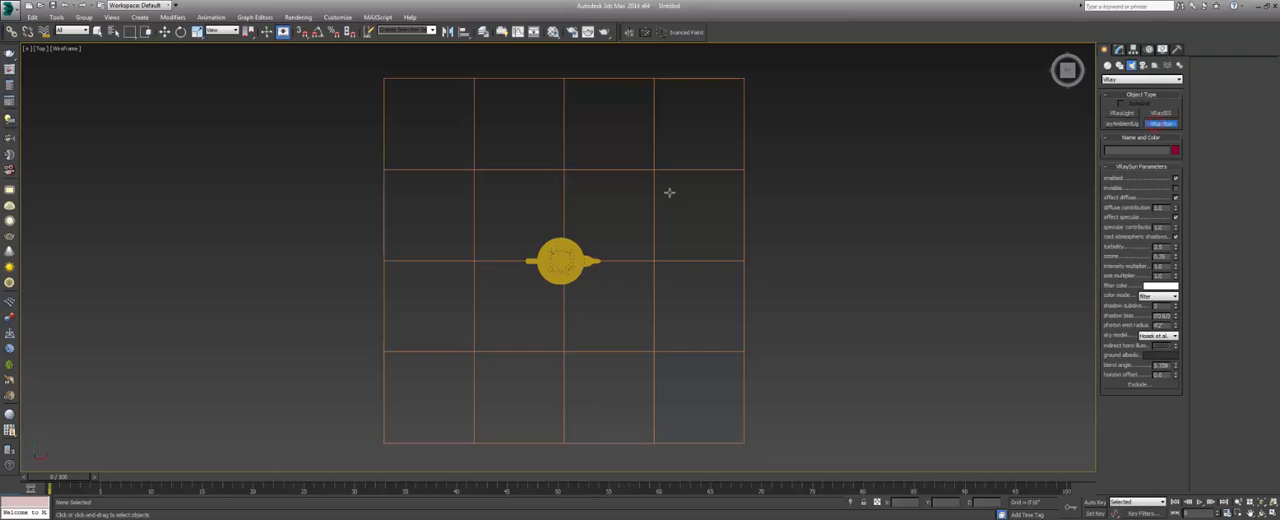
middle_drag(669, 191, 615, 214)
scroll(626, 159, down, 4)
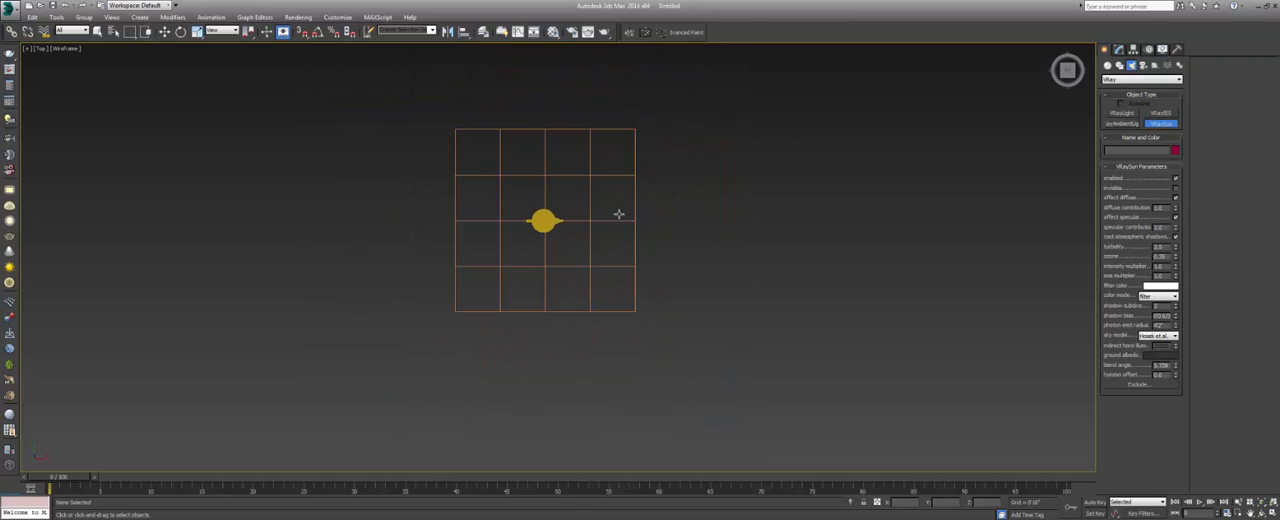
middle_drag(623, 194, 614, 209)
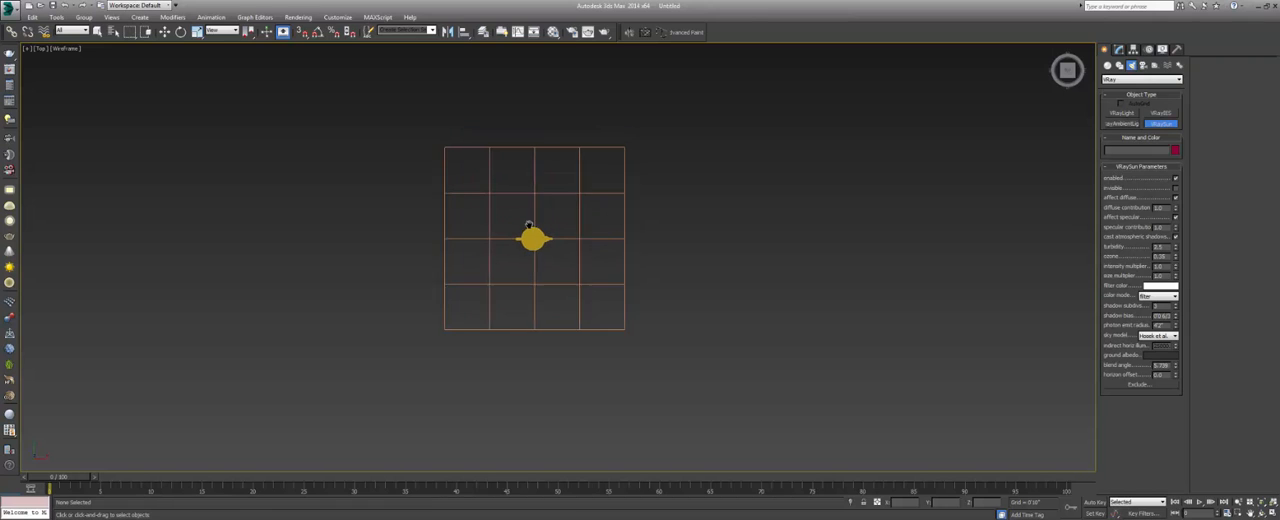
middle_drag(524, 230, 494, 239)
drag(761, 434, 503, 247)
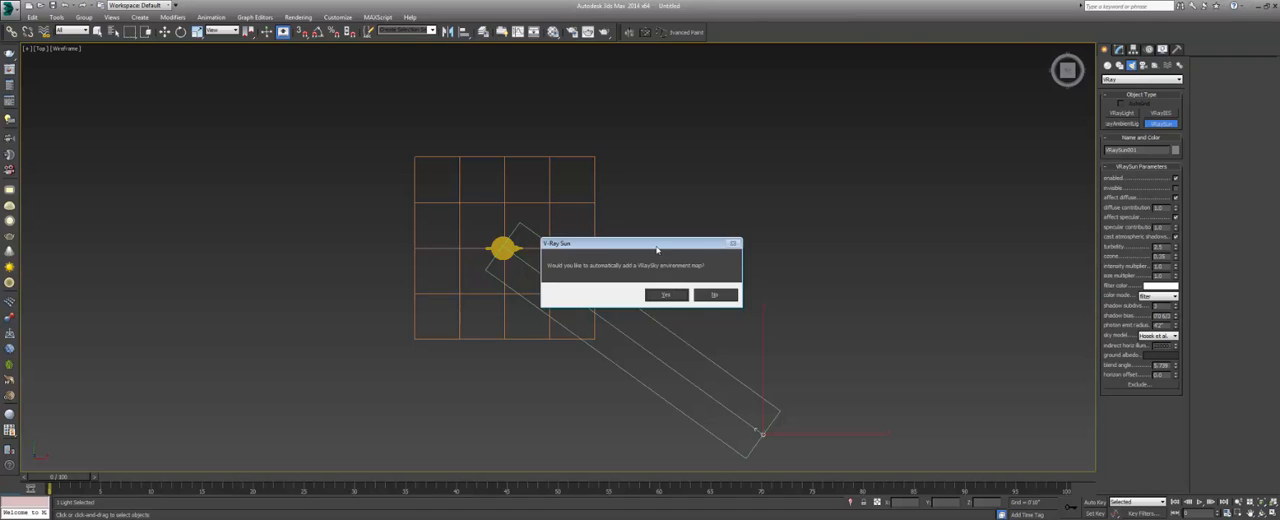
click(668, 295)
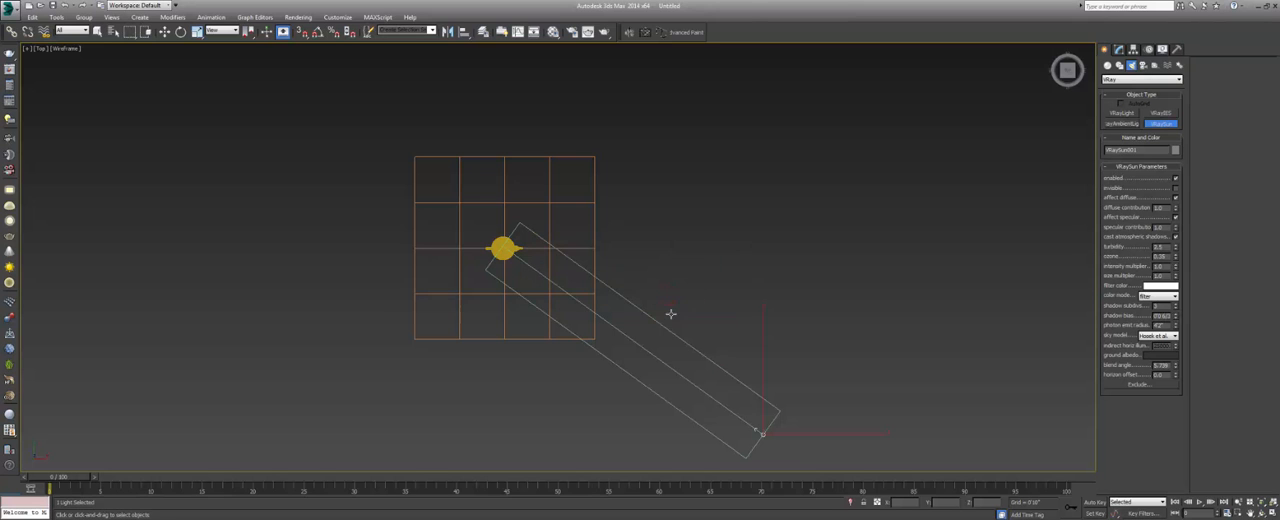
In the front view, raise the VRaySun well above the ground plane and shift it slightly inward so it shines diagonally down on the teapot.
middle_drag(660, 314, 669, 249)
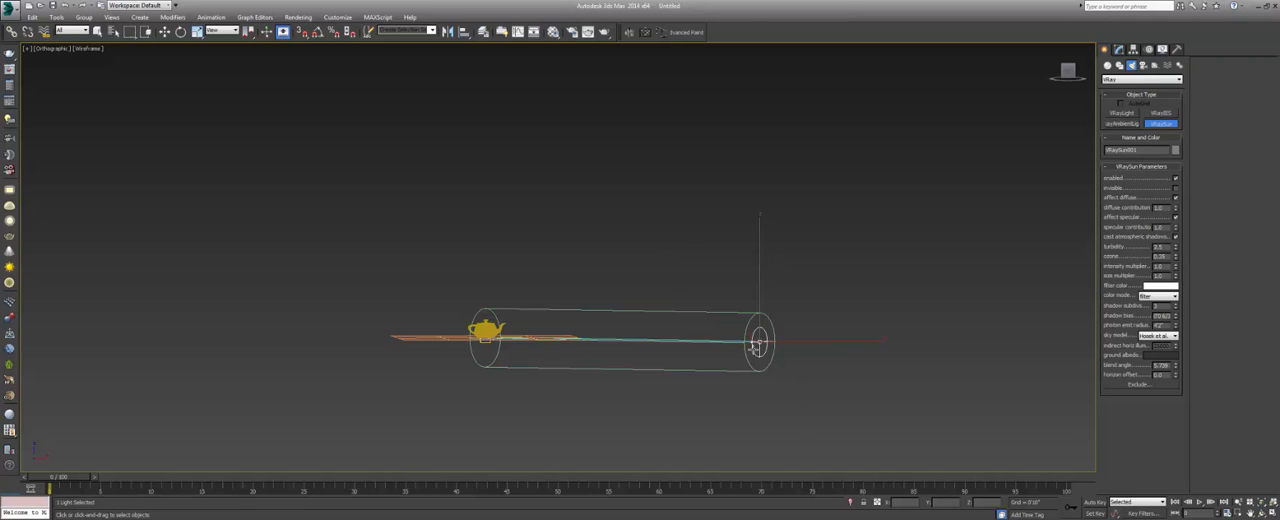
key(f)
key(z)
scroll(731, 336, down, 2)
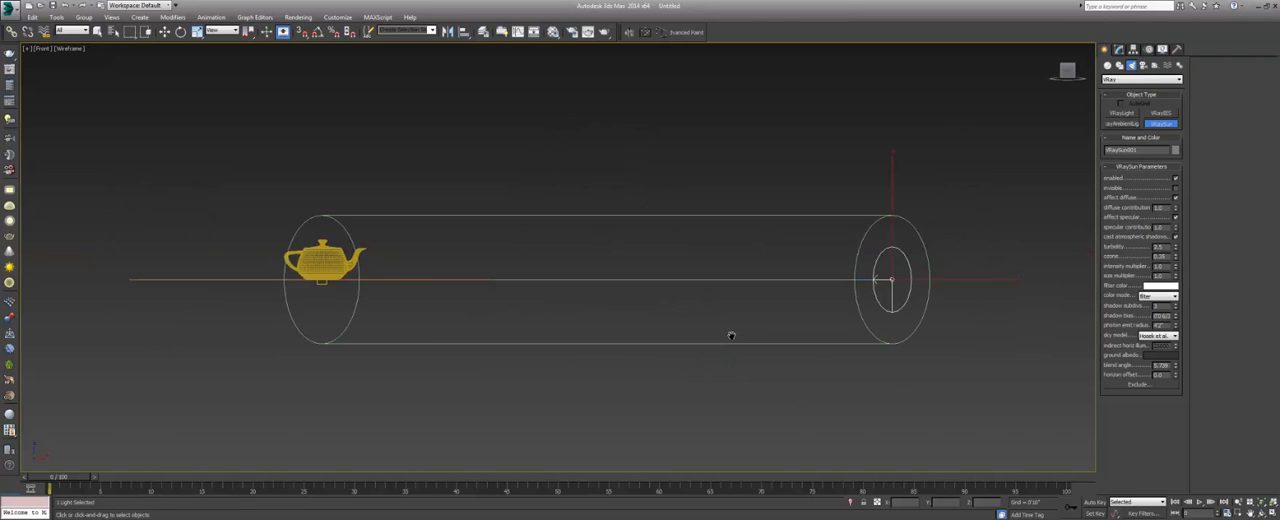
scroll(731, 336, down, 2)
scroll(788, 308, down, 1)
middle_drag(788, 308, 799, 340)
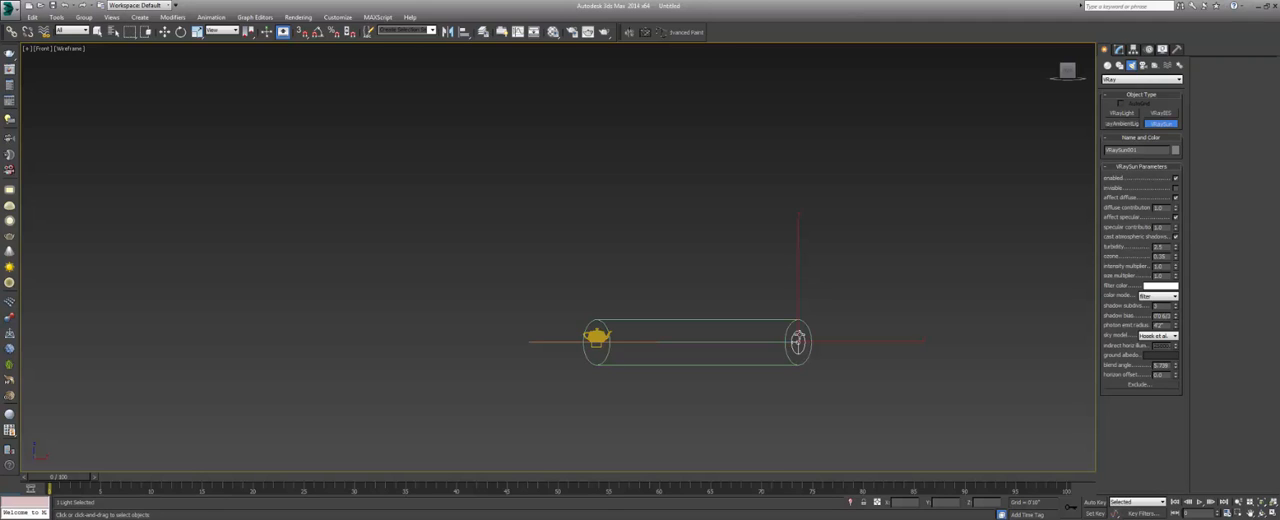
middle_drag(796, 338, 794, 348)
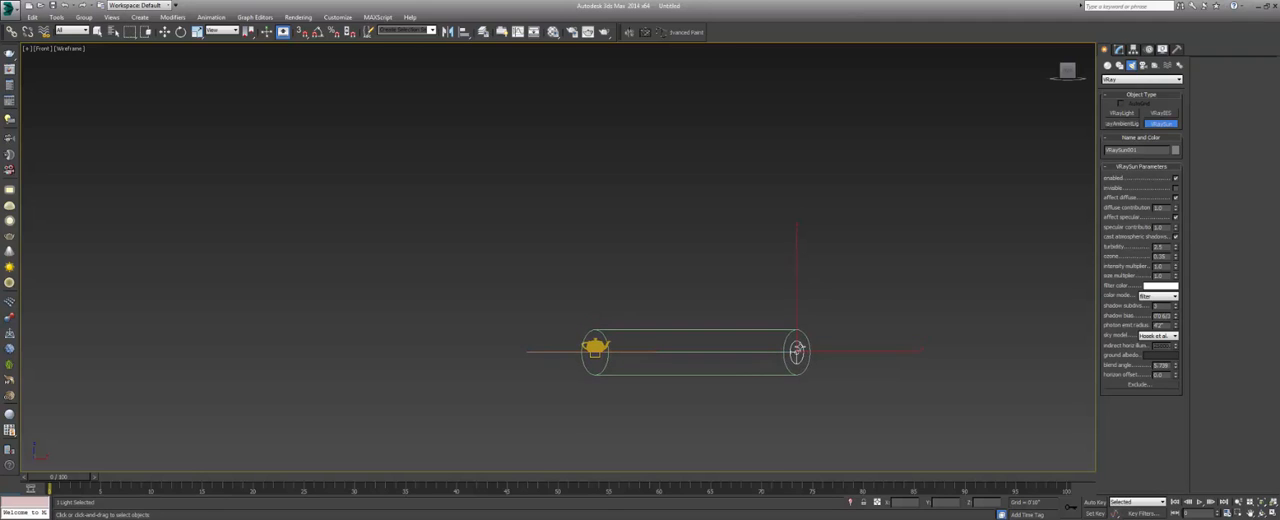
key(w)
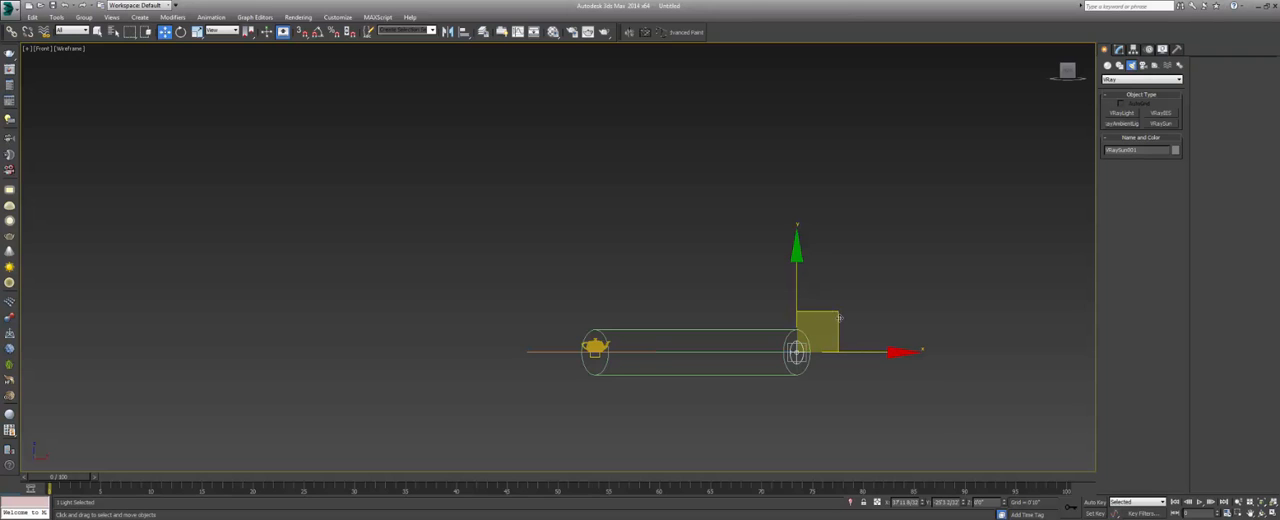
drag(839, 318, 771, 192)
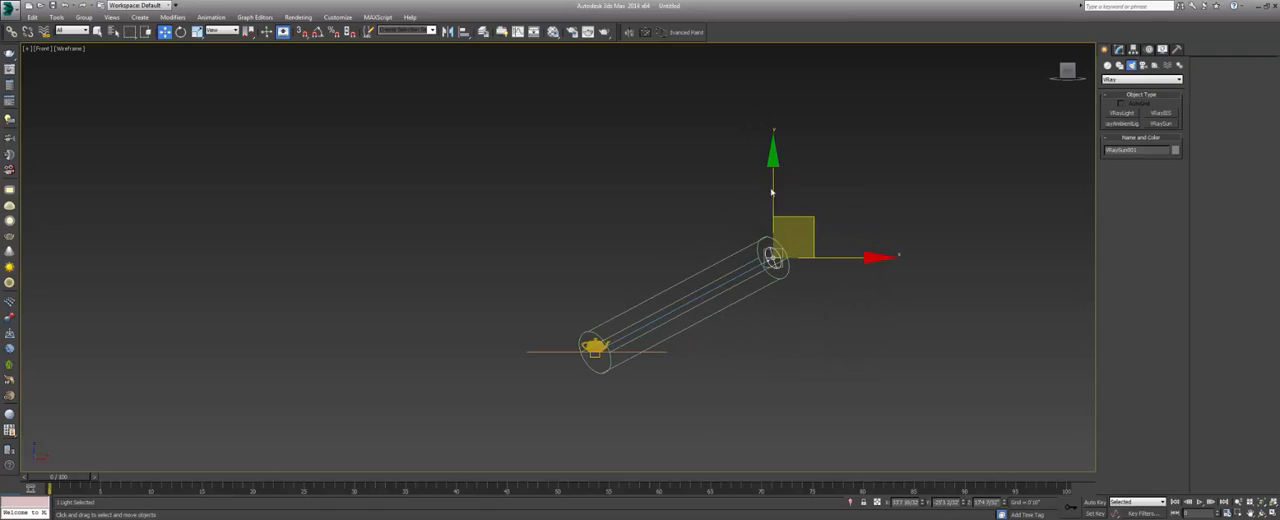
middle_drag(720, 278, 697, 317)
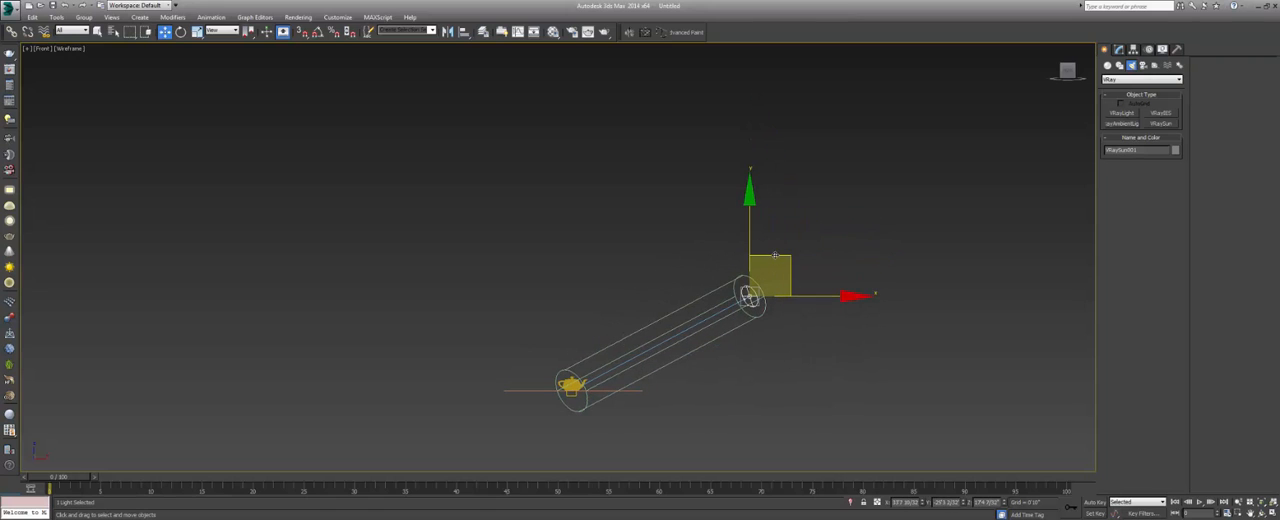
drag(774, 255, 766, 215)
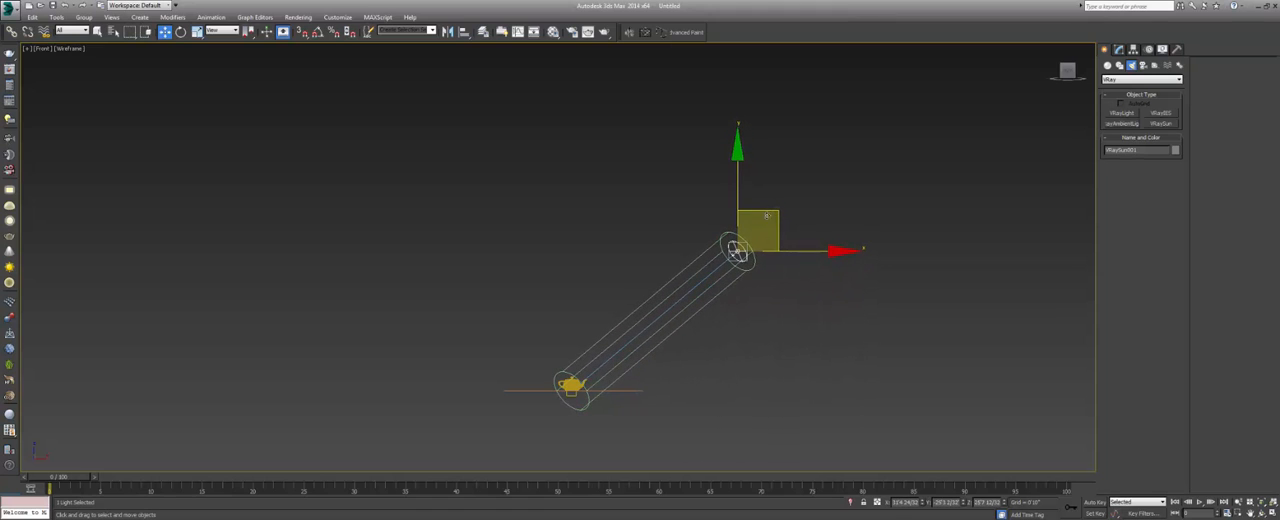
Check the raised VRaySun in an orbited view, deselect it, and return to the top view of the plane.
mouse_move(749, 324)
alt+middle_down()
mouse_move(686, 343)
mouse_move(609, 329)
mouse_move(577, 306)
mouse_move(723, 317)
mouse_move(766, 337)
mouse_move(786, 308)
mouse_move(745, 289)
mouse_move(743, 302)
mouse_move(689, 304)
mouse_move(730, 287)
mouse_move(749, 321)
alt+middle_up()
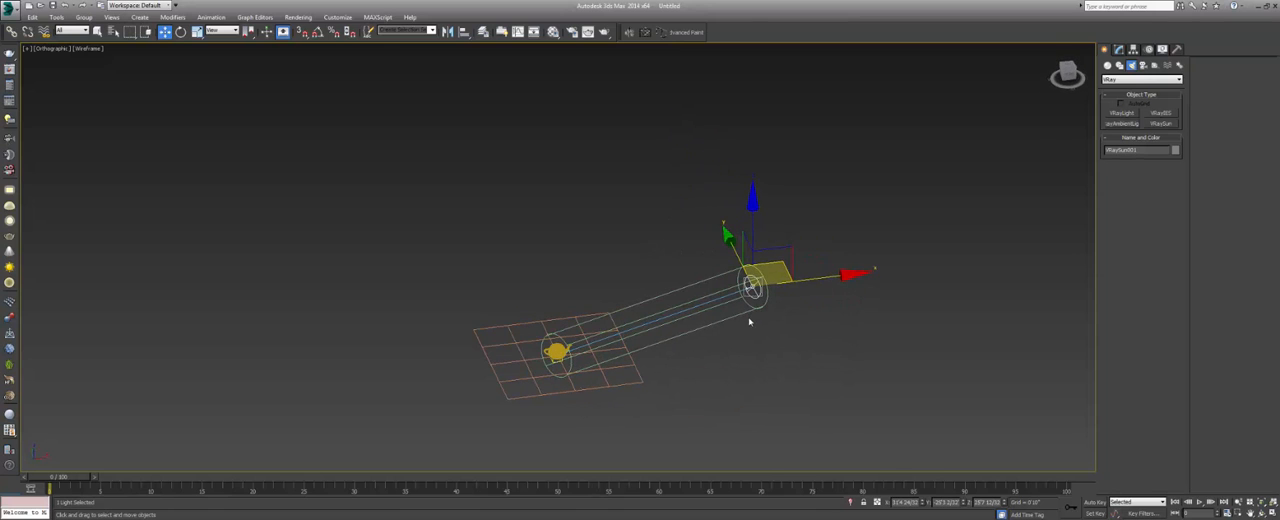
click(731, 362)
alt+middle_drag(731, 362, 690, 343)
key(t)
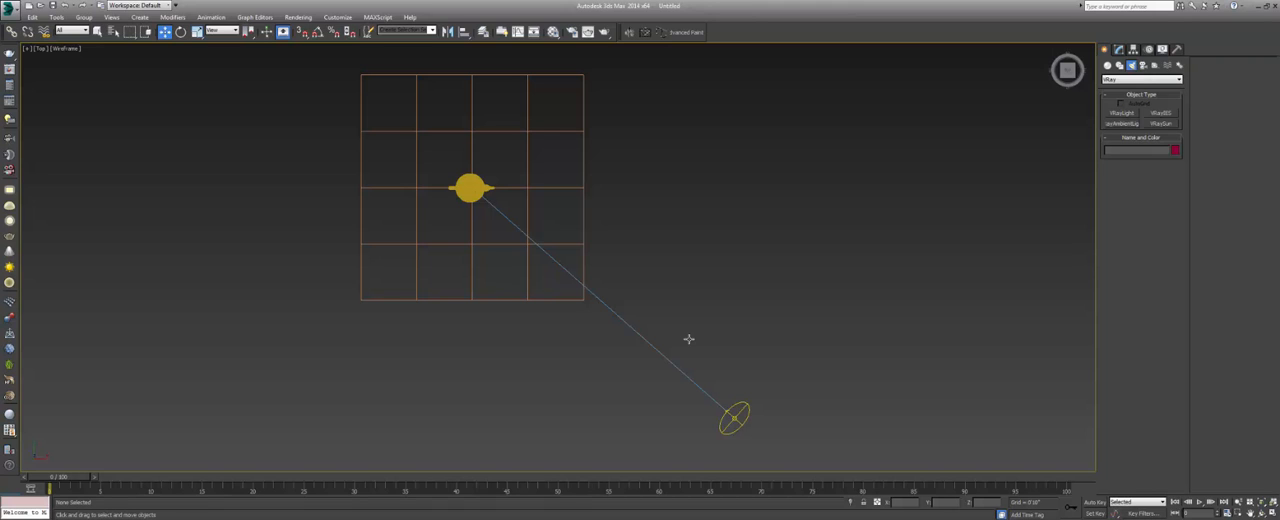
middle_drag(723, 323, 739, 340)
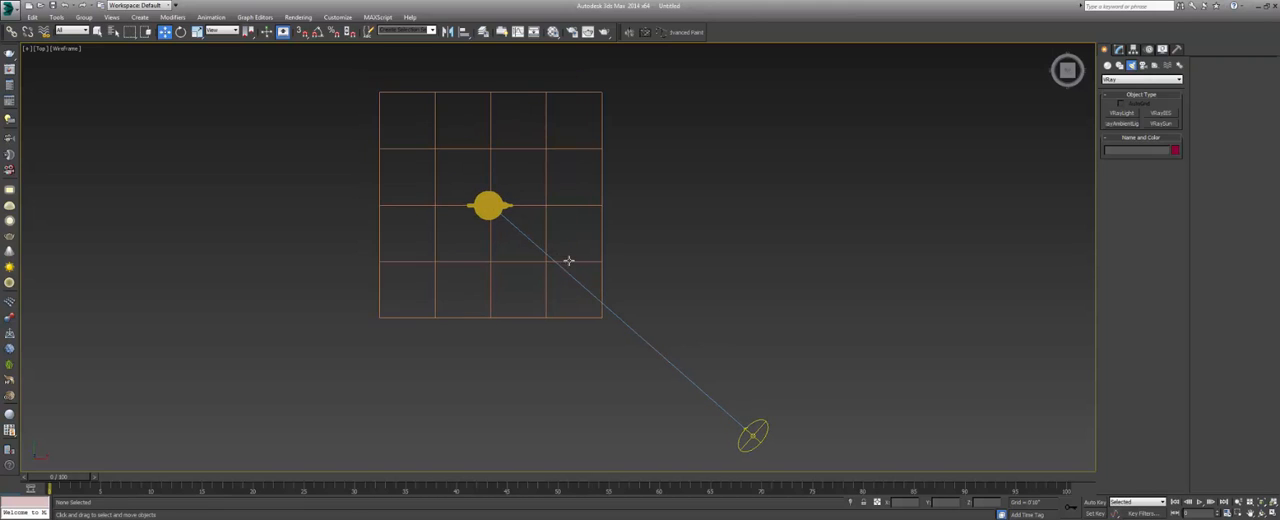
middle_drag(569, 260, 582, 261)
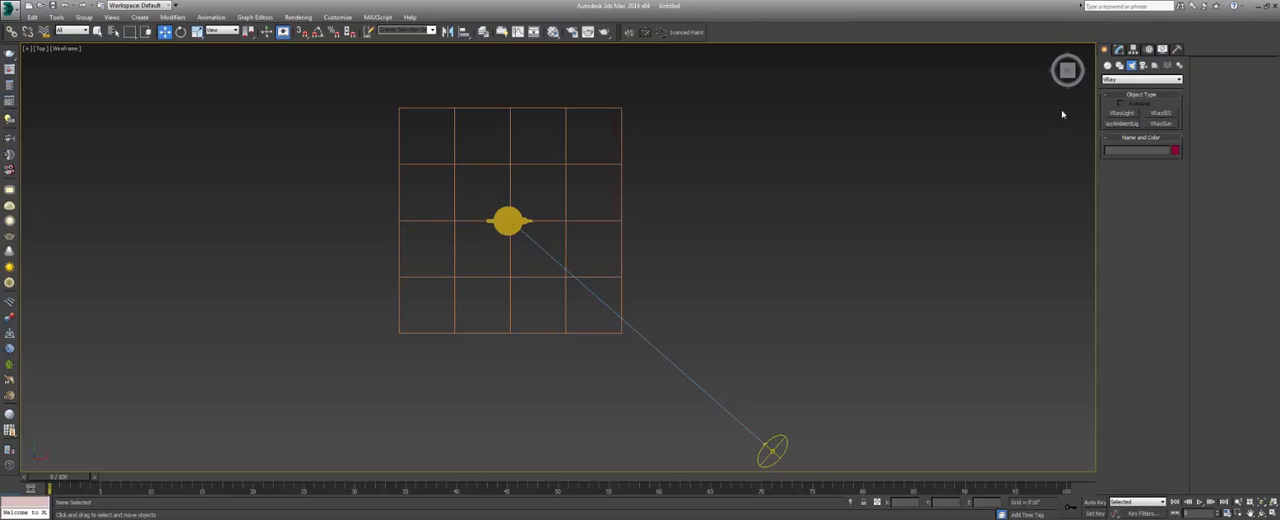
Switch object creation to cameras and choose the VRay camera category.
click(1143, 66)
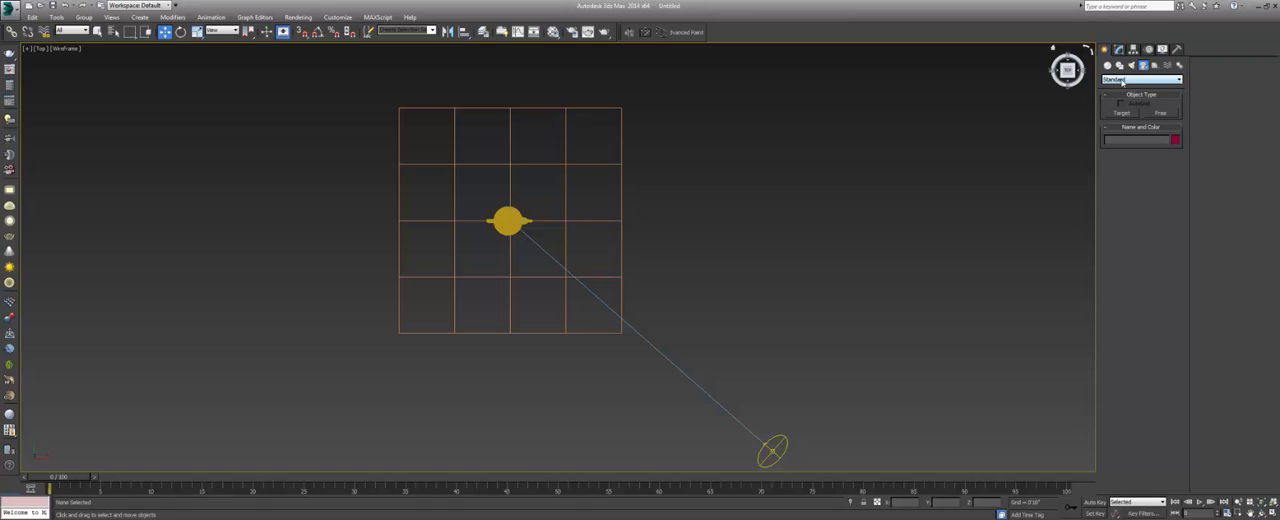
click(1131, 65)
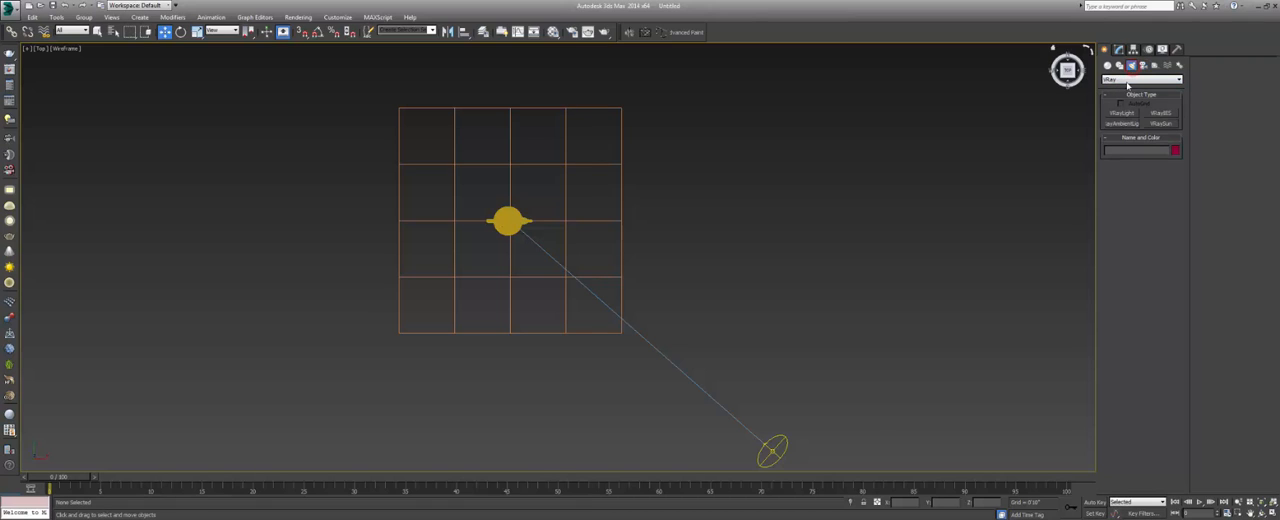
click(1143, 66)
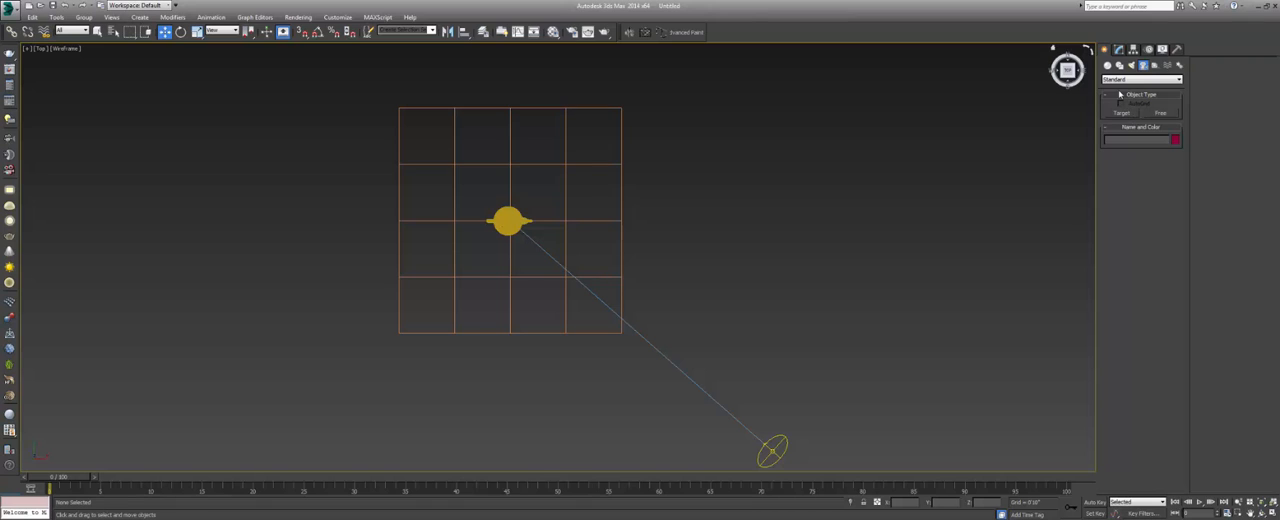
click(1125, 80)
click(1125, 93)
Create a VRay physical camera near the plane's lower-left corner, target it at the teapot, and deselect it.
click(1150, 113)
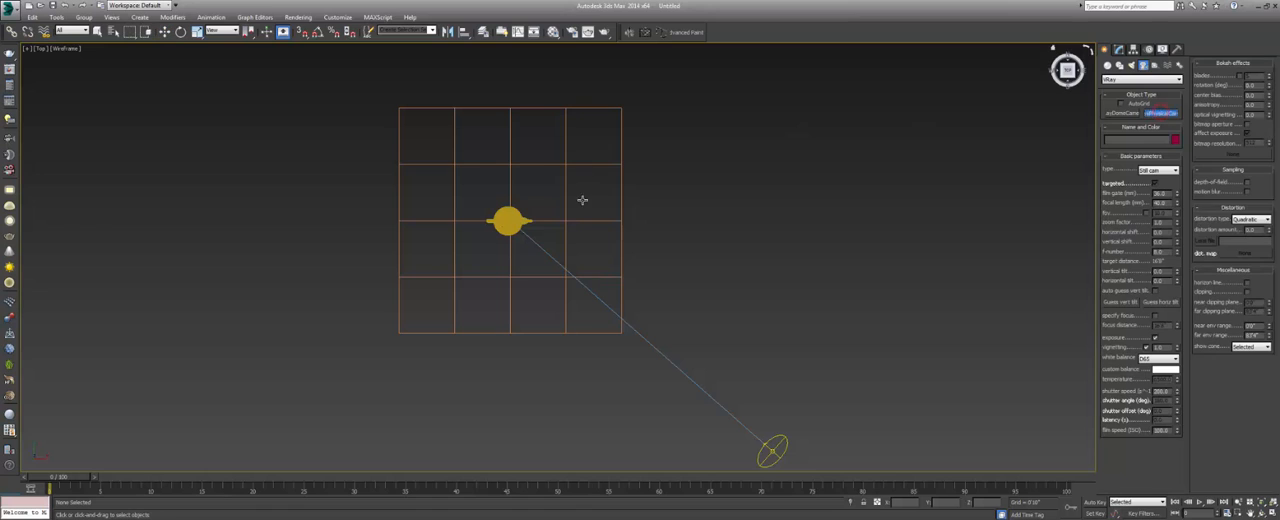
scroll(537, 238, up, 3)
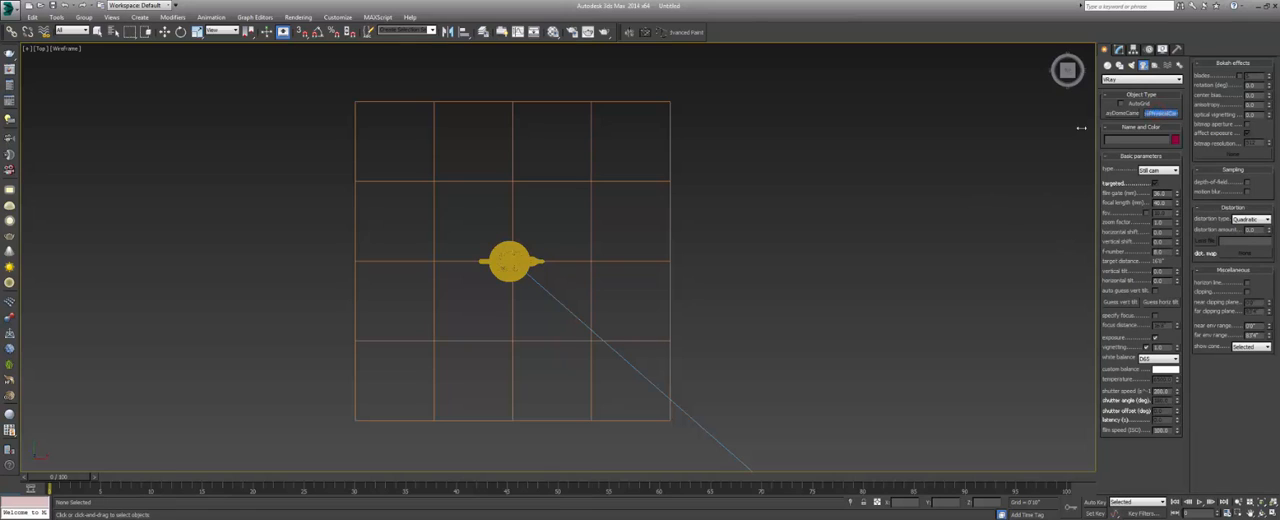
click(403, 399)
drag(403, 399, 506, 264)
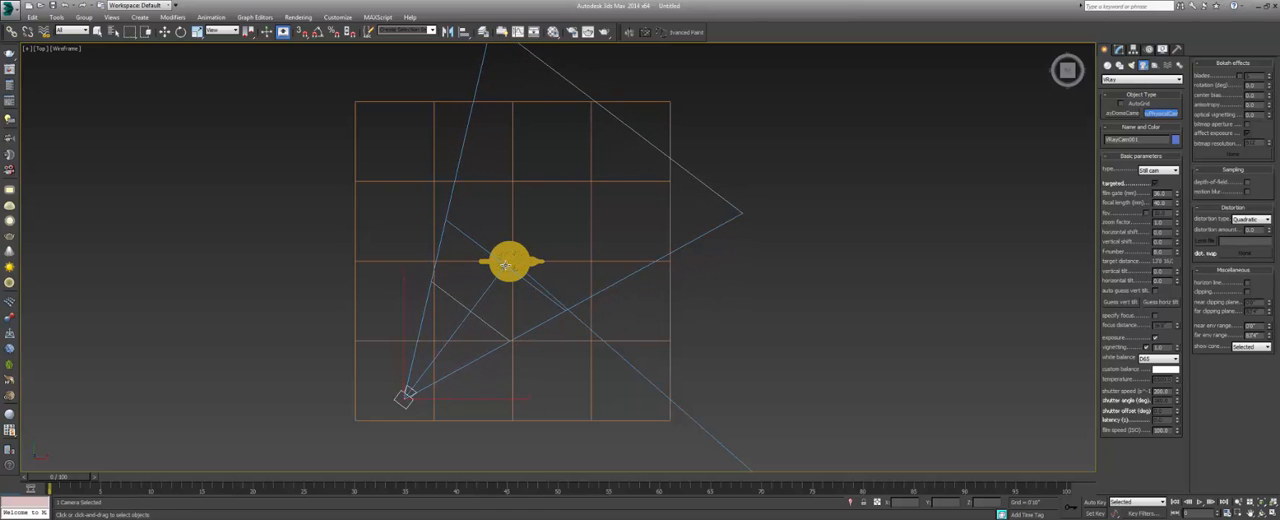
right_click(722, 322)
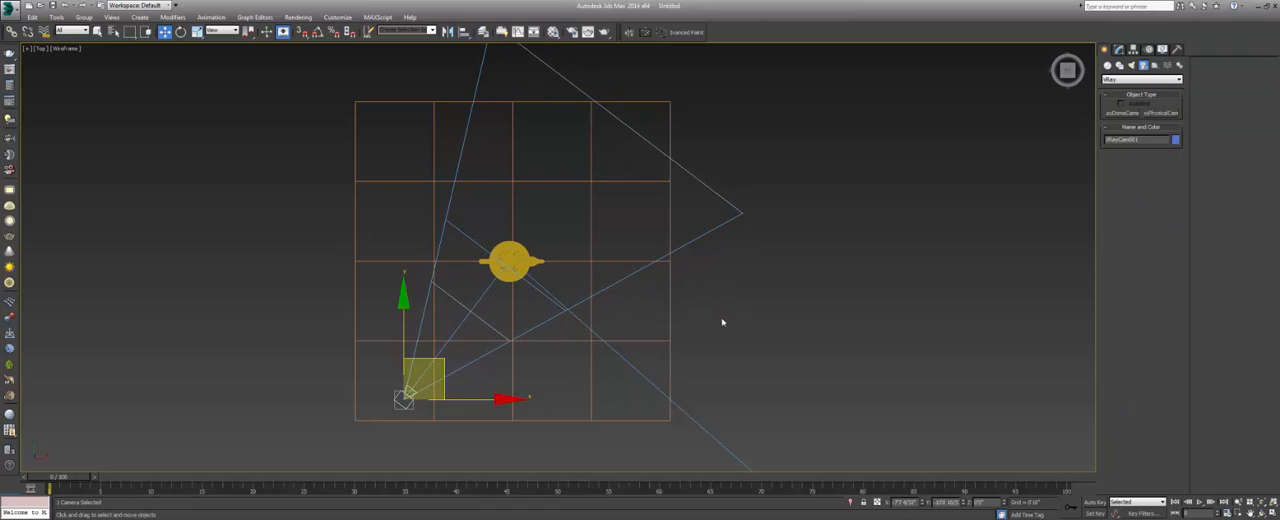
click(719, 319)
Look through the VRay camera and change its viewport display from wireframe to shaded.
scroll(475, 315, down, 3)
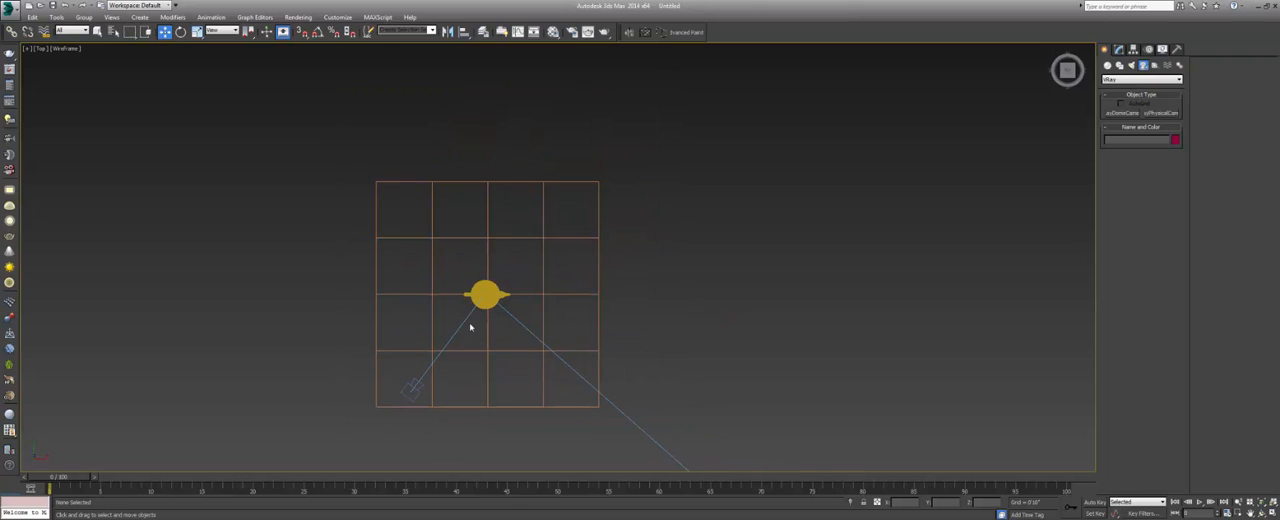
middle_drag(459, 327, 422, 337)
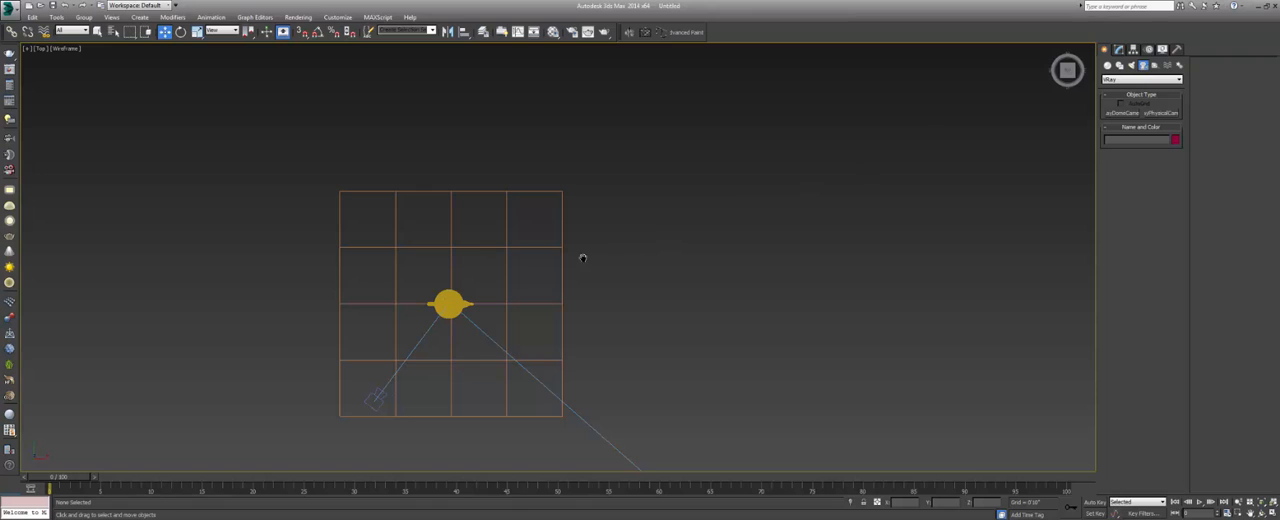
middle_drag(499, 358, 520, 355)
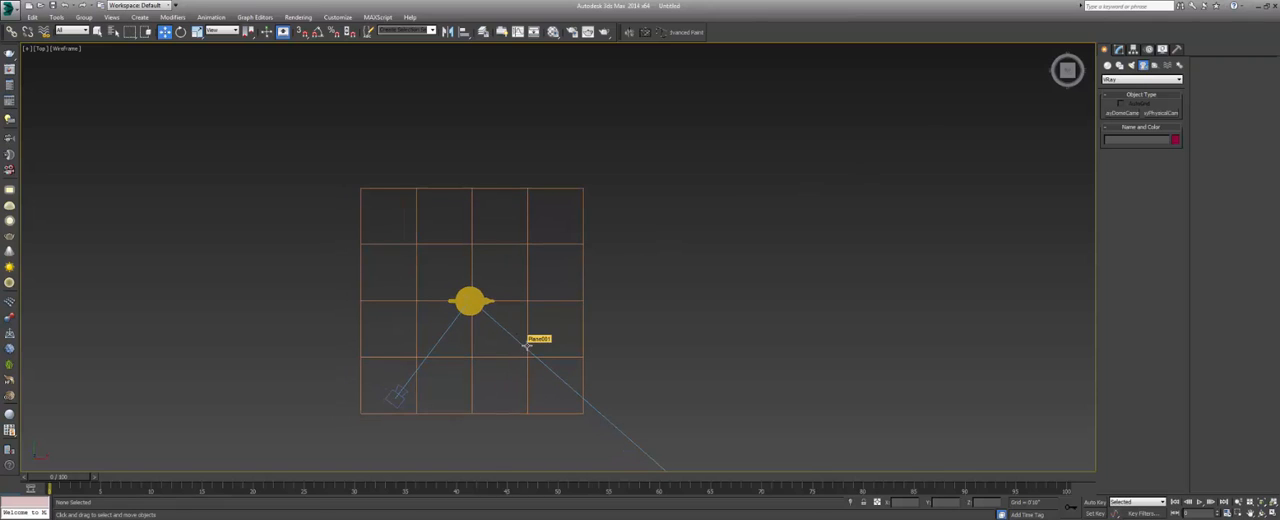
key(c)
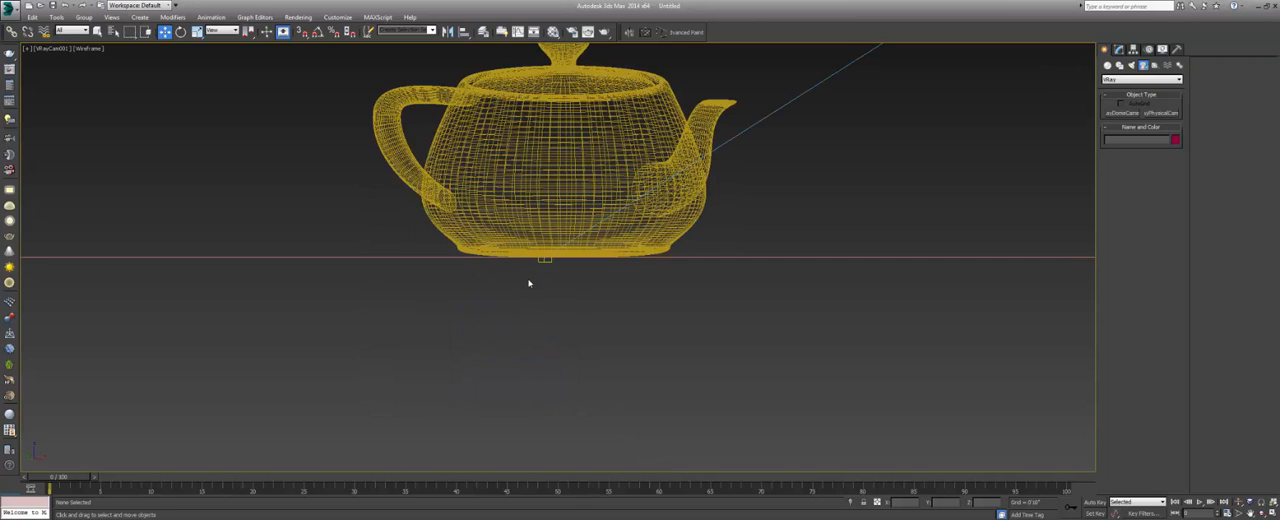
key(F3)
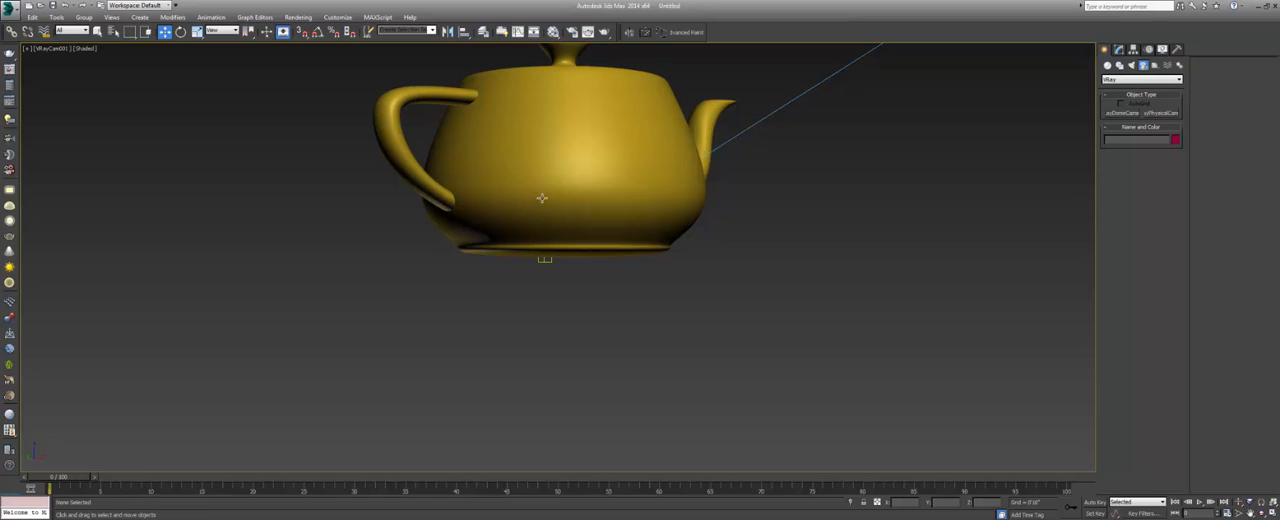
Reframe the camera view so the whole teapot sits near the centre with the ground plane below it.
middle_drag(556, 188, 517, 334)
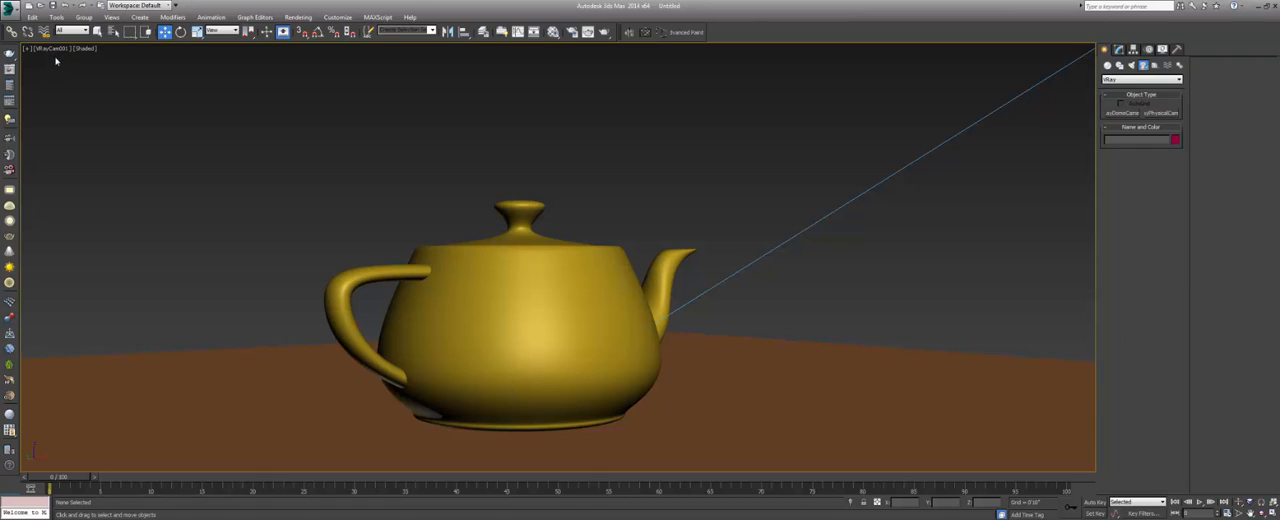
middle_drag(483, 223, 501, 212)
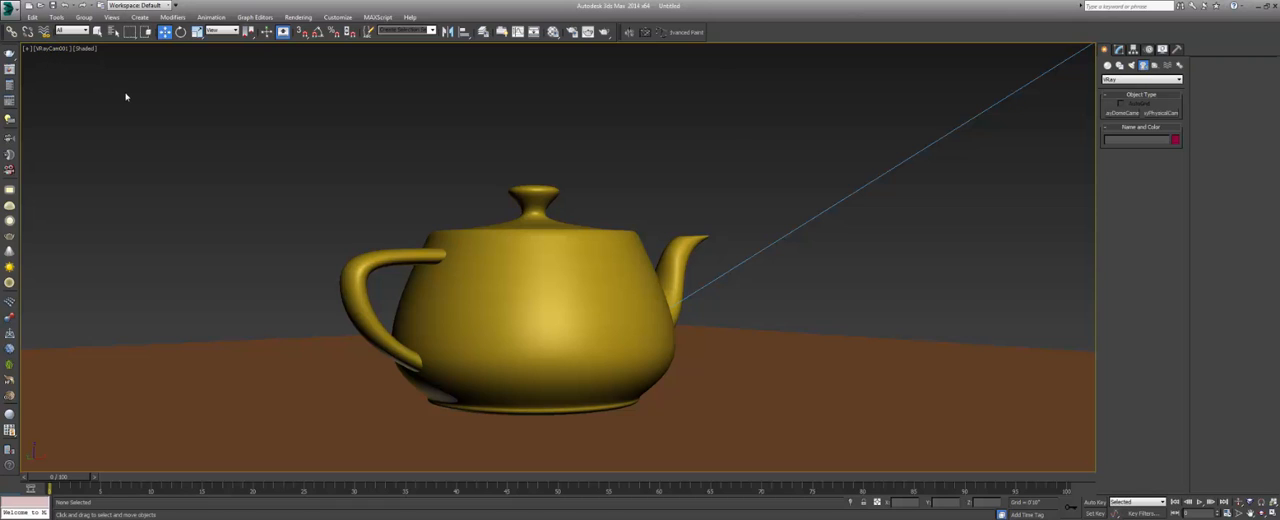
middle_drag(533, 253, 546, 256)
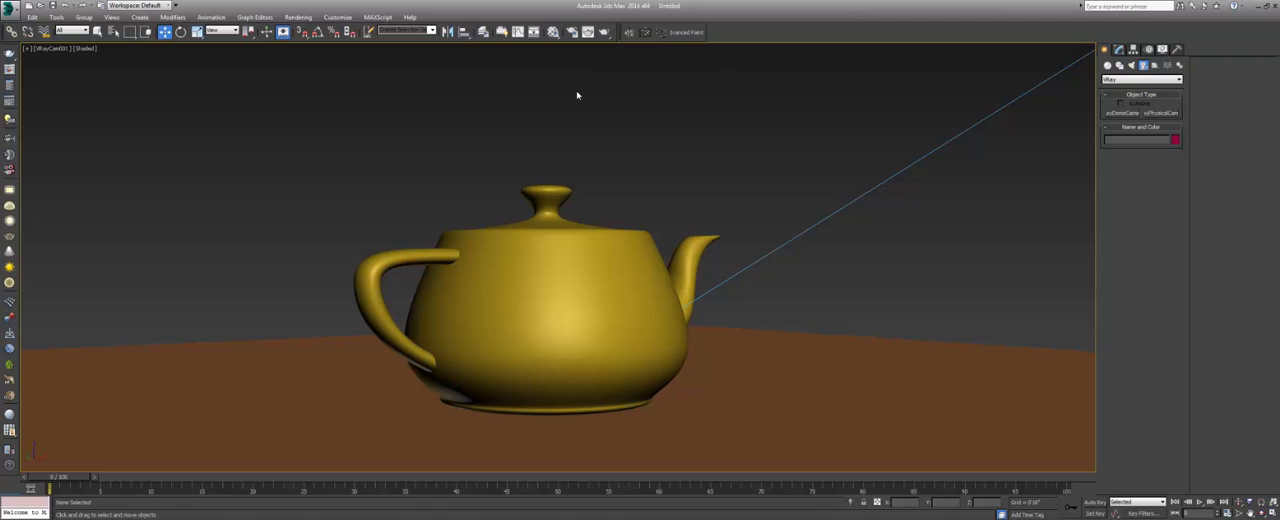
Render the camera view, examine the teapot image in the V-Ray frame buffer, and close the buffer.
click(604, 34)
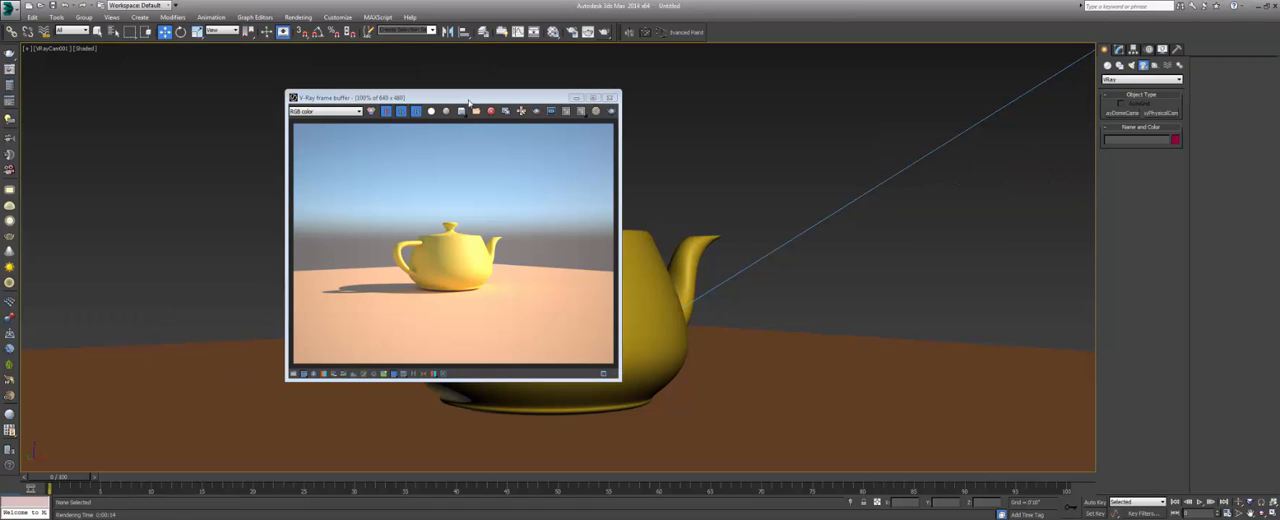
drag(461, 97, 481, 103)
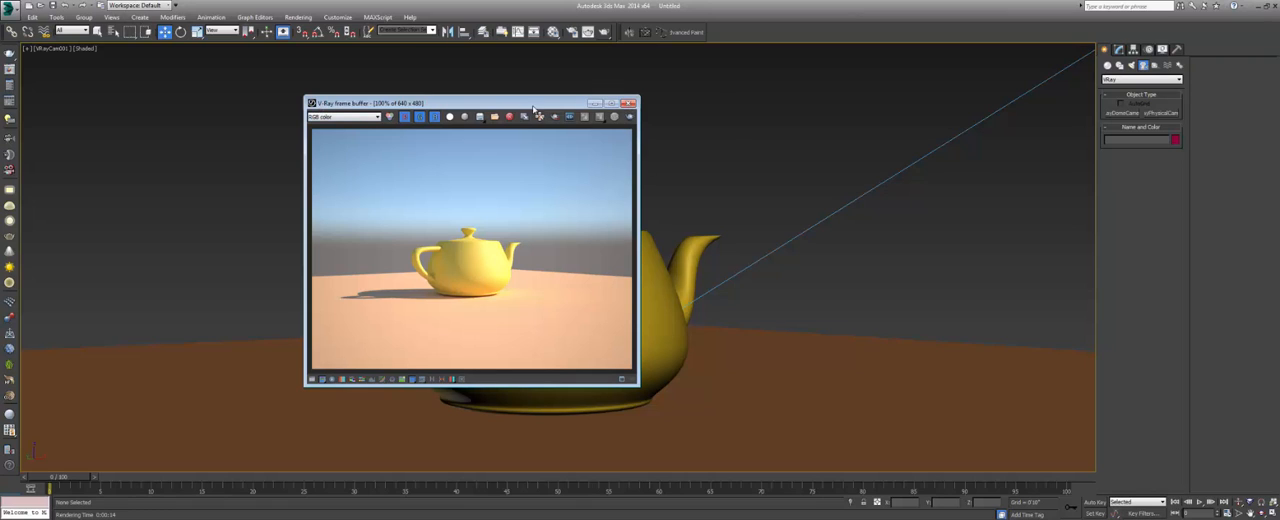
click(627, 103)
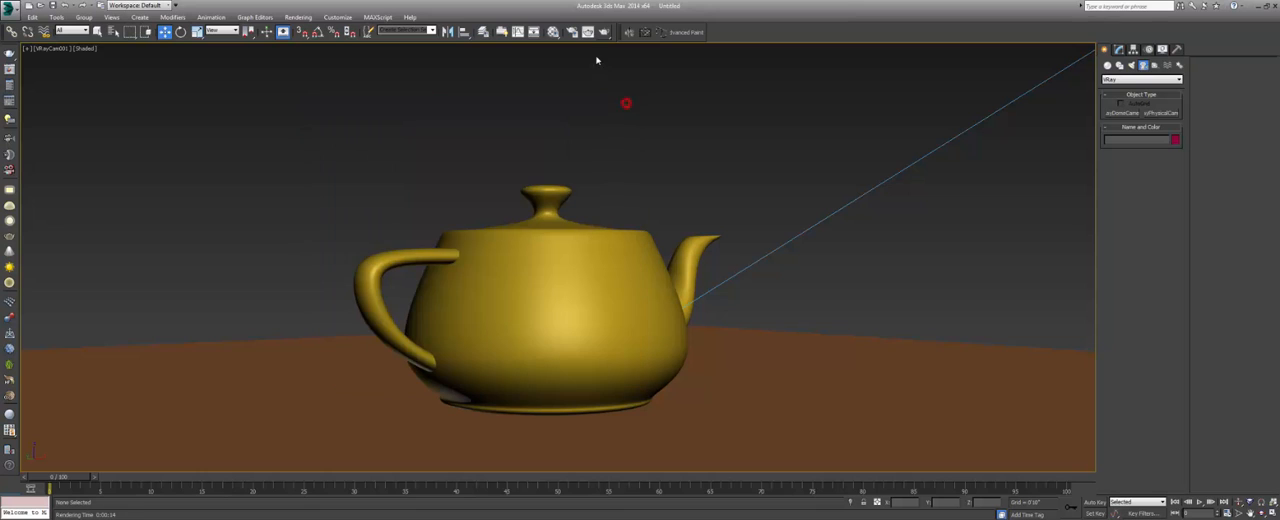
Show the same render in the standard rendered frame window for comparison, and close that window.
click(588, 32)
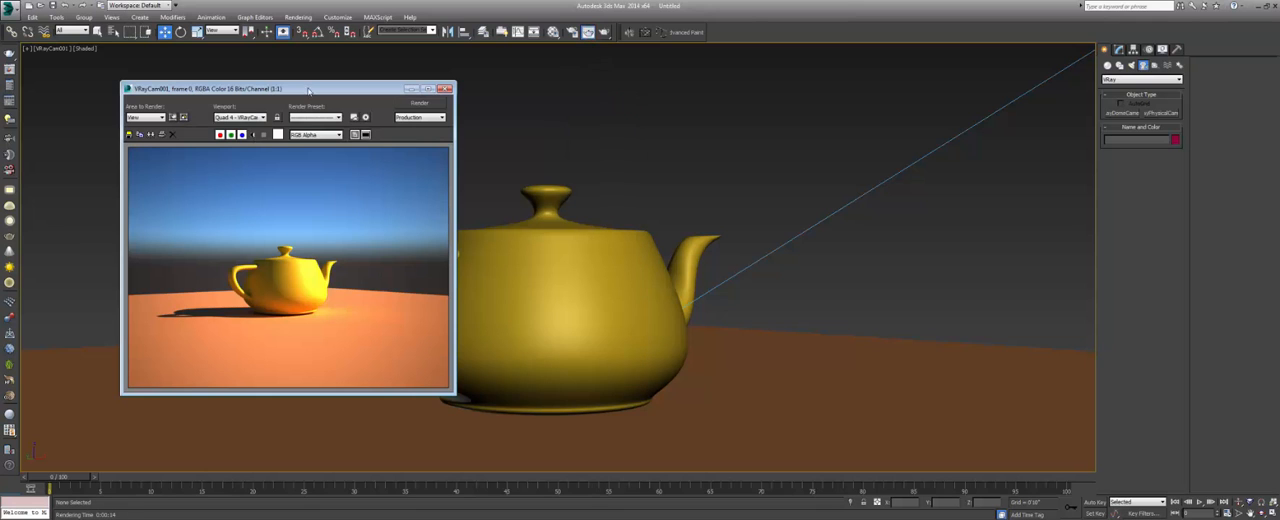
drag(308, 91, 551, 113)
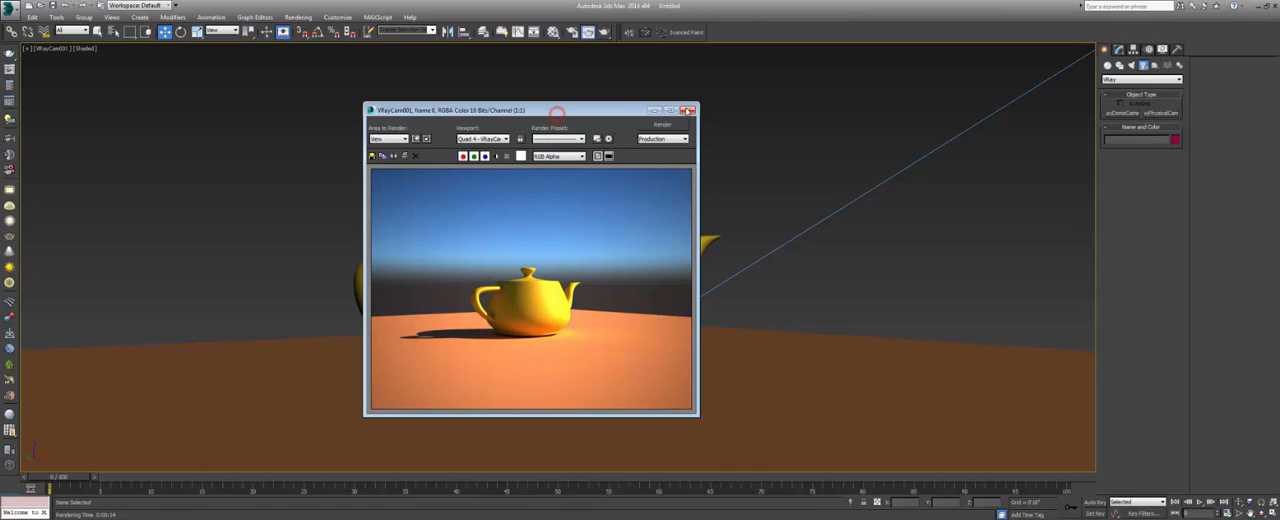
click(687, 109)
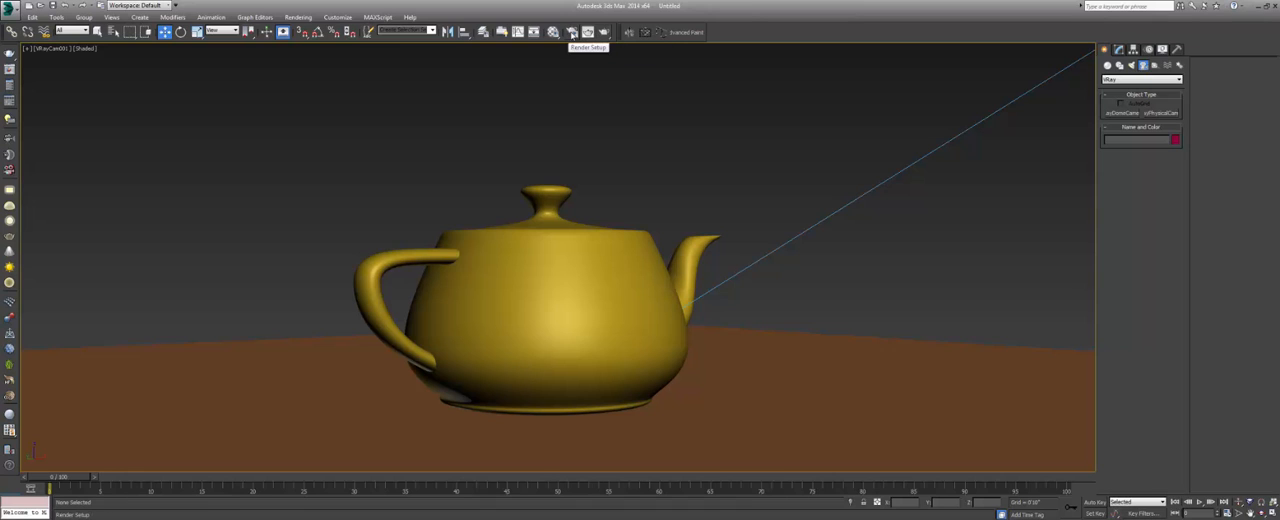
Open Render Setup and look through the V-Ray, GI, Settings and Render Elements pages, returning to the common parameters.
click(298, 17)
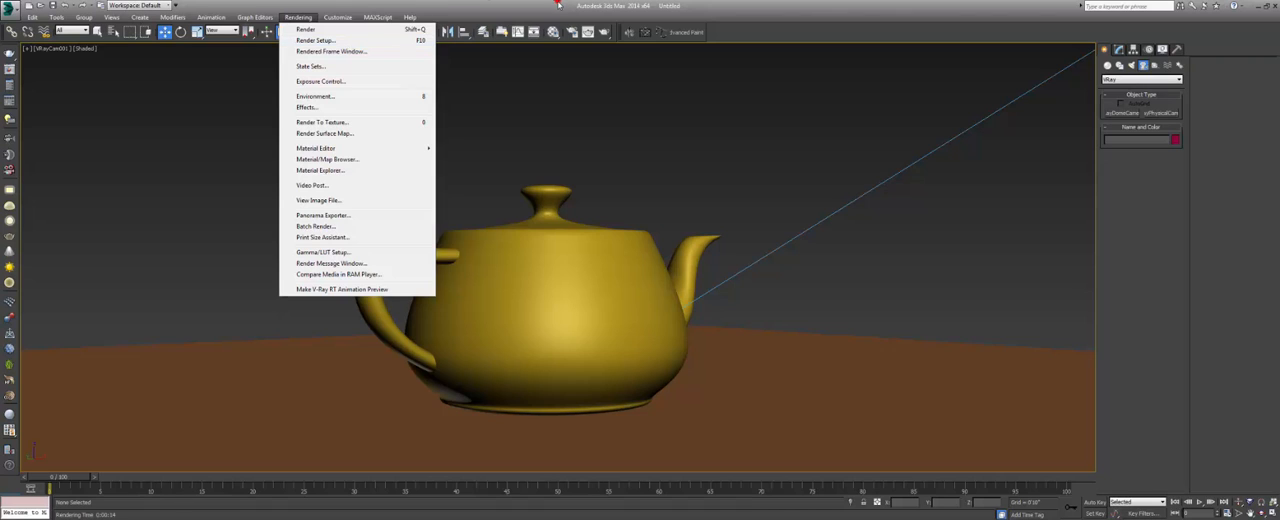
click(345, 42)
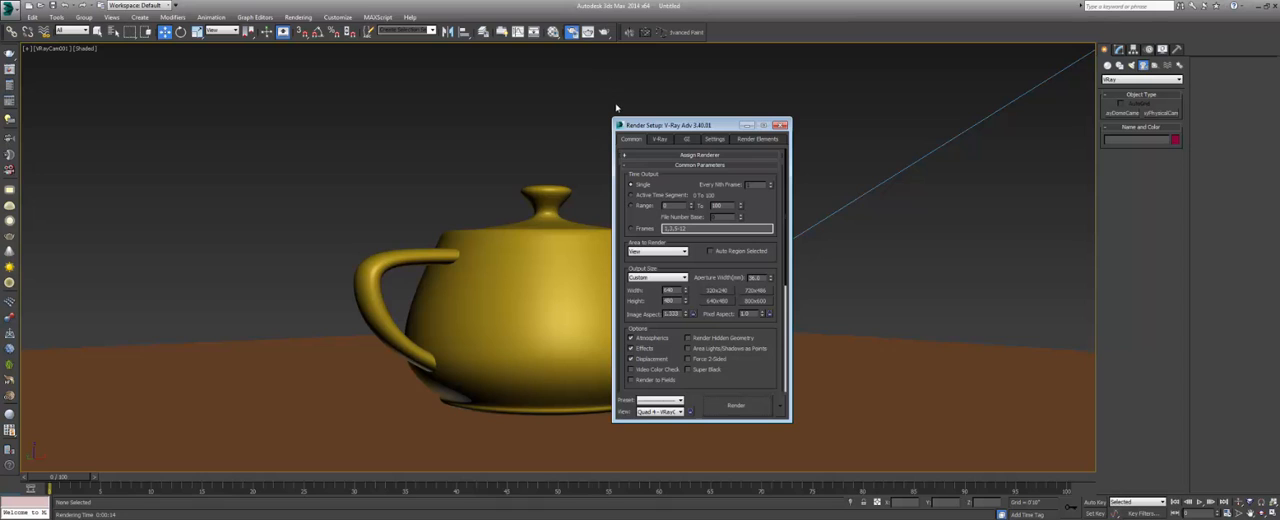
drag(652, 126, 590, 131)
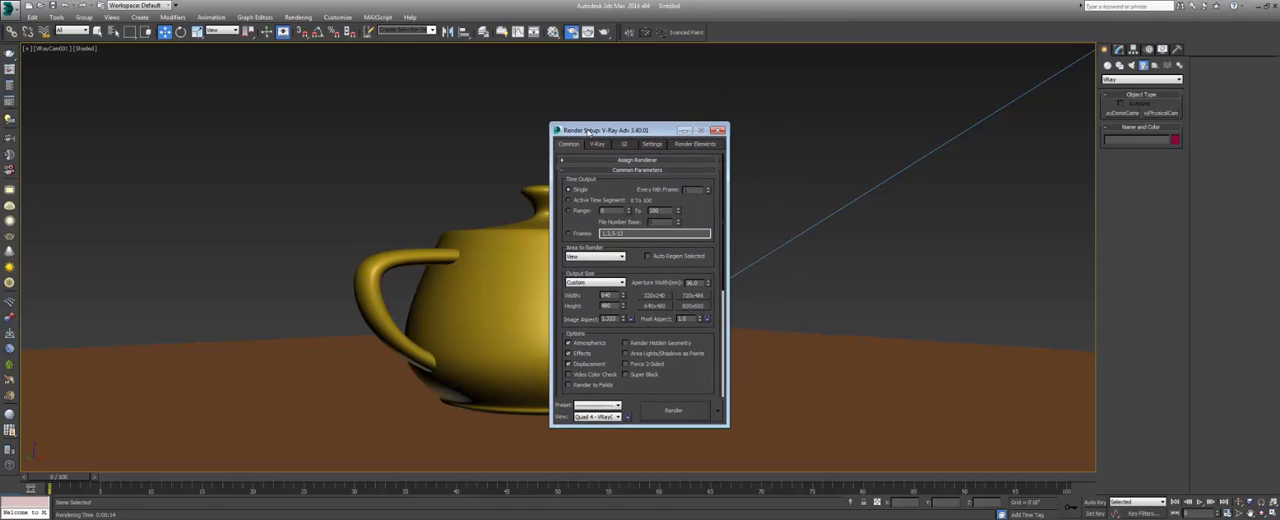
click(597, 145)
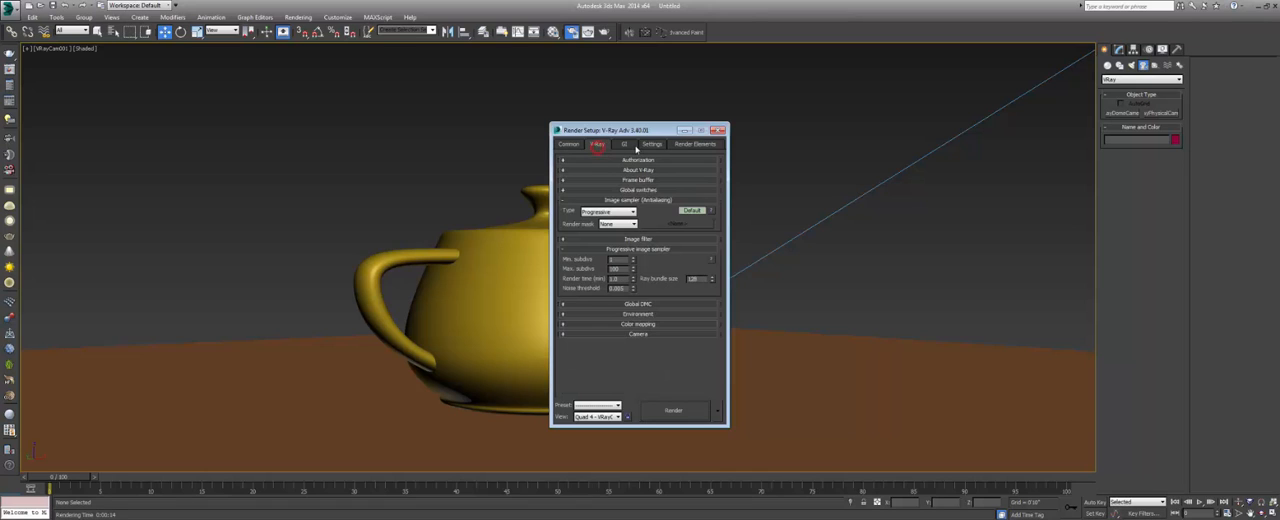
click(634, 147)
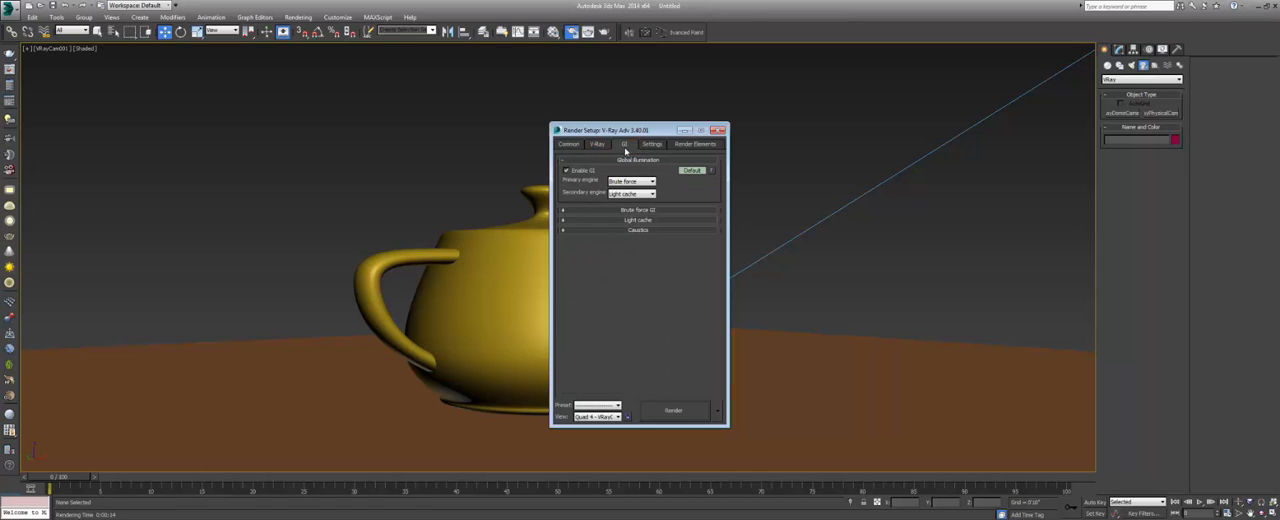
click(650, 146)
click(684, 144)
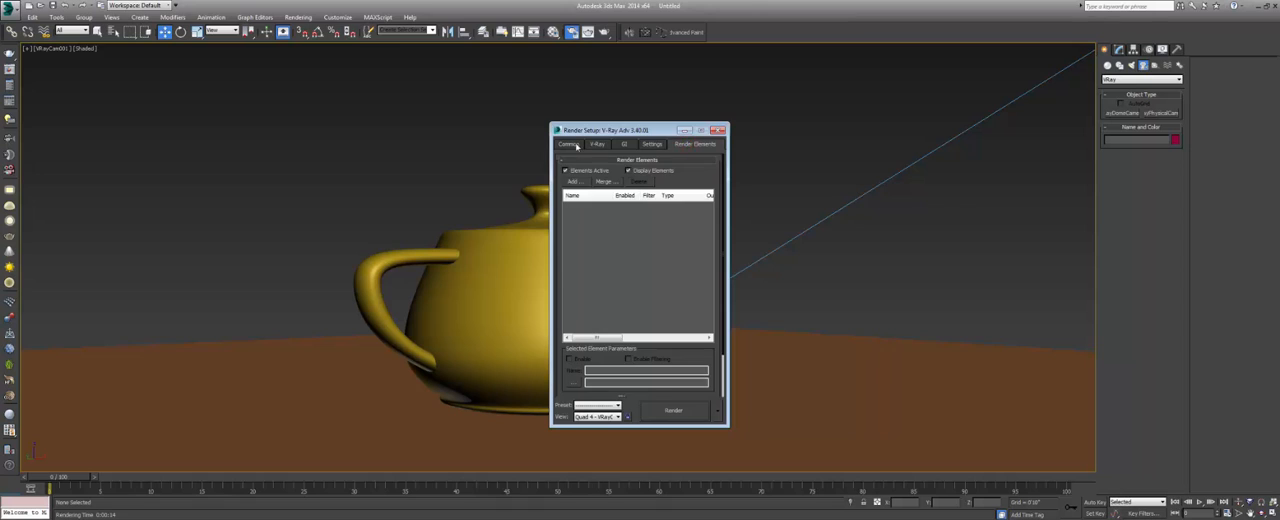
click(572, 145)
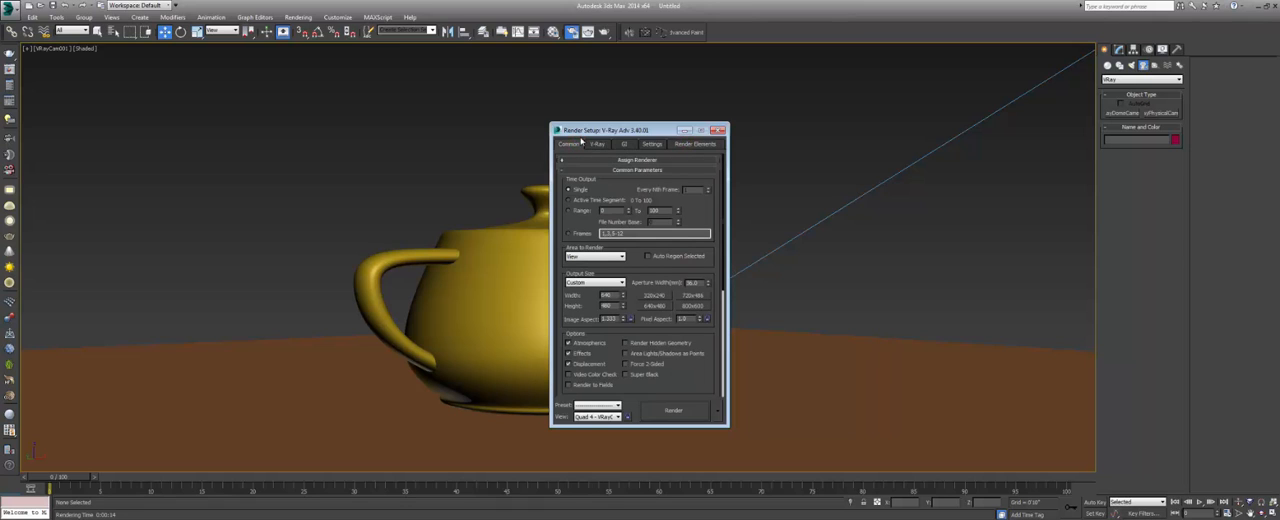
Move the Render Setup window aside so that the teapot in the camera view is uncovered.
drag(586, 130, 588, 128)
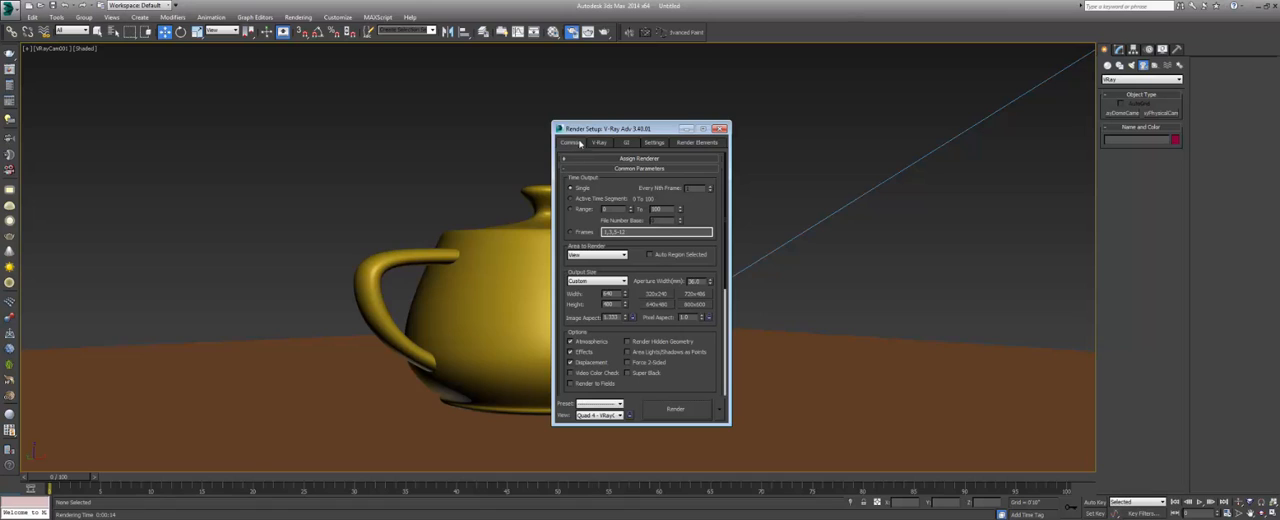
drag(582, 131, 586, 132)
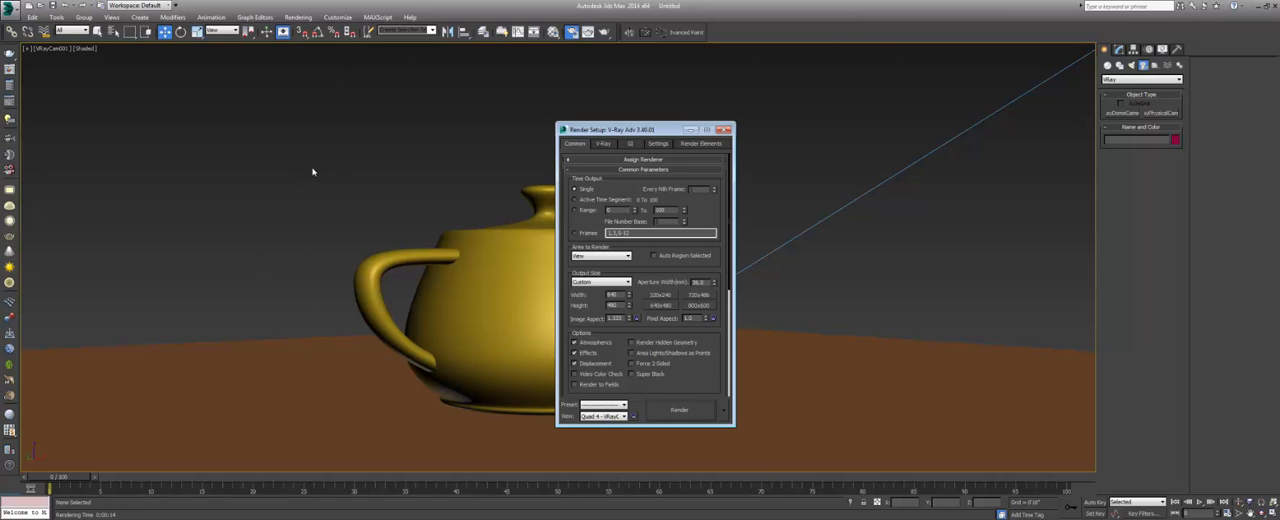
click(578, 3)
drag(618, 136, 849, 124)
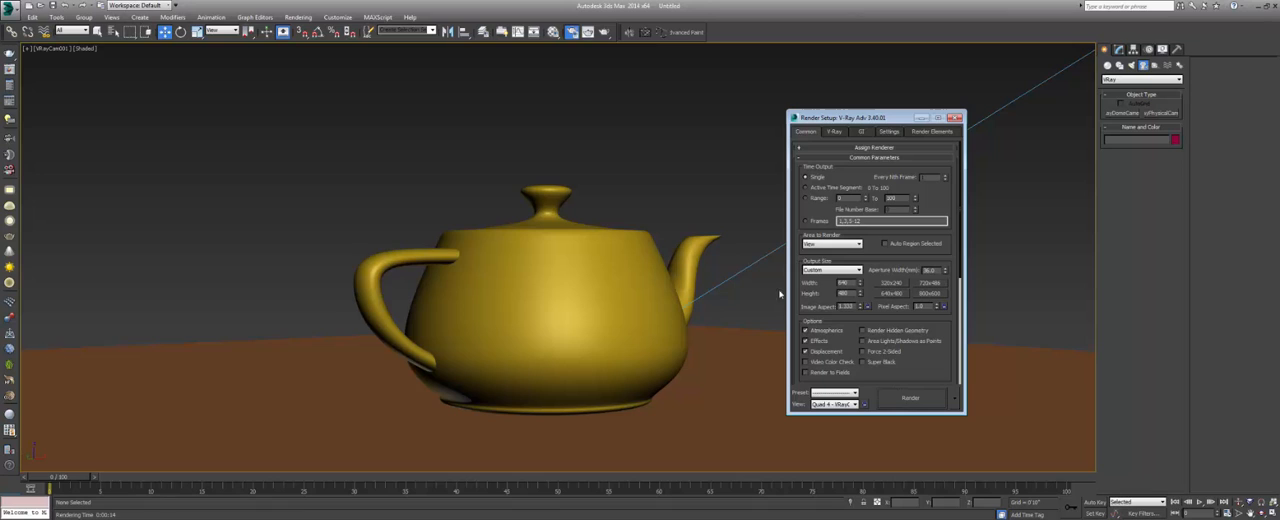
Turn on safe frames in the camera view and move the Render Setup window clear of the framed area.
click(714, 4)
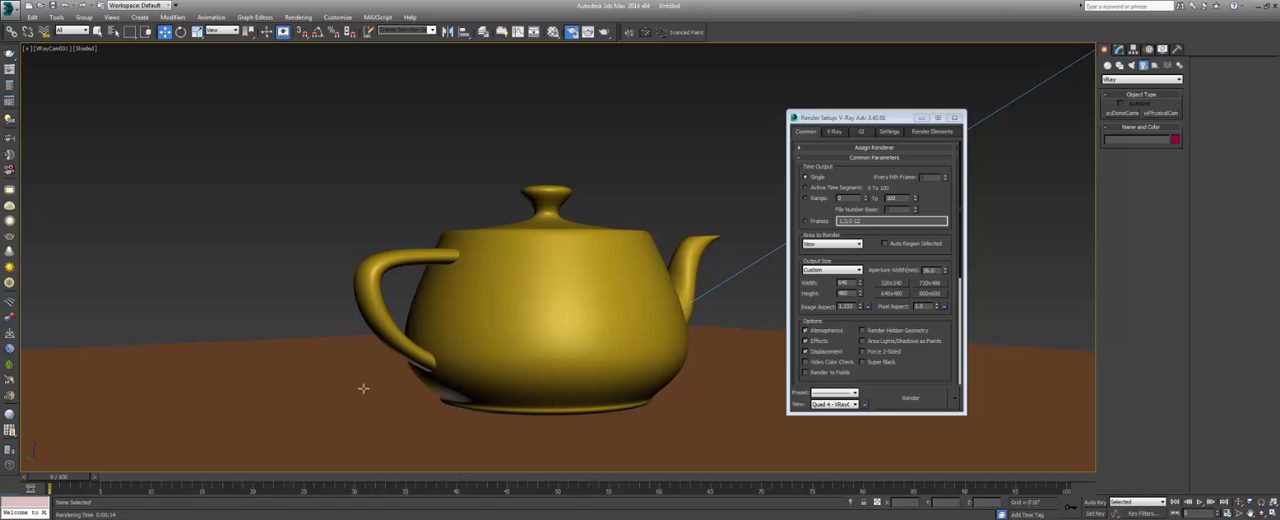
key(shift+f)
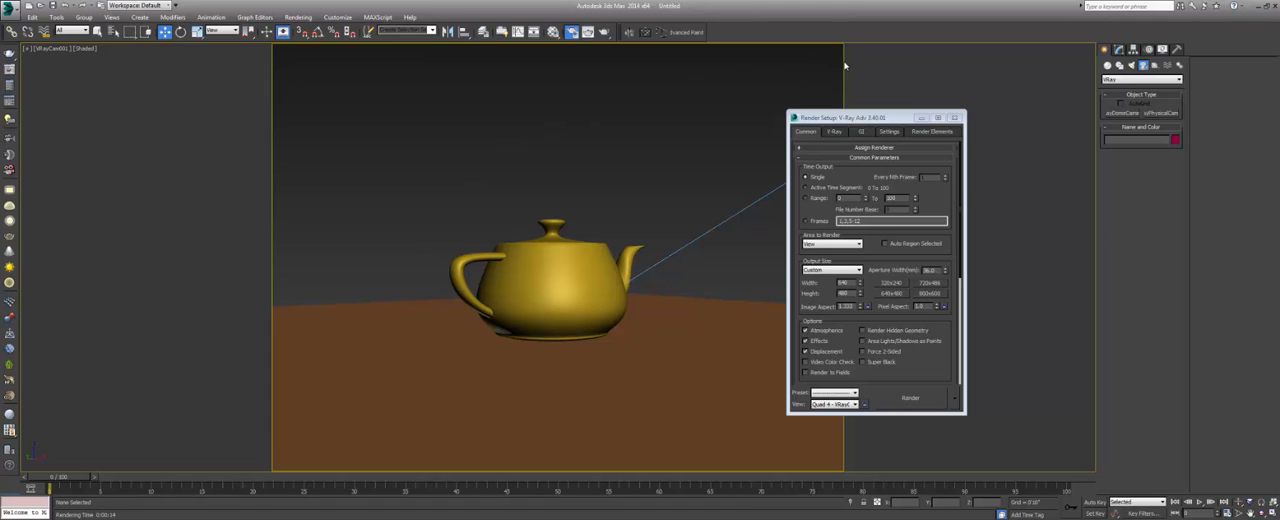
drag(858, 116, 961, 100)
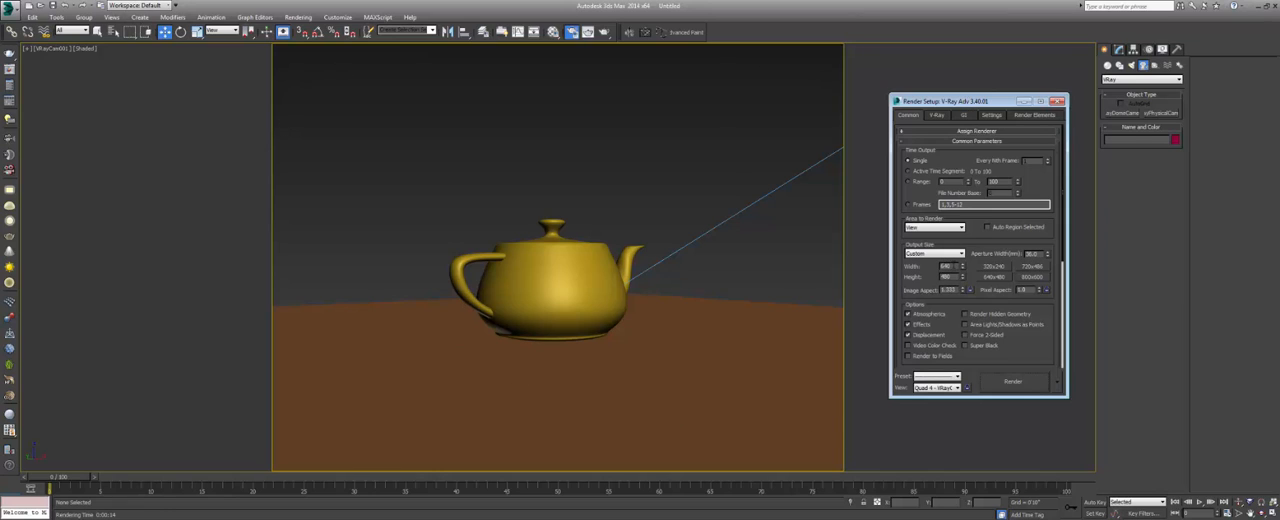
Set the render output size to 1920 by 1200.
double_click(950, 266)
text(1920)
key(Tab)
text(1)
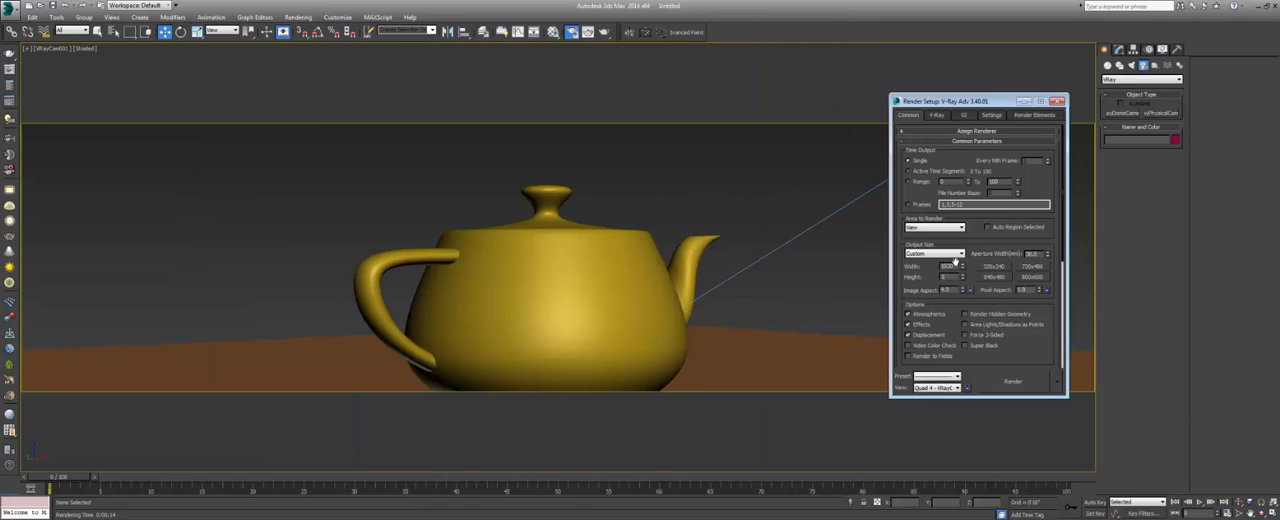
key(Return)
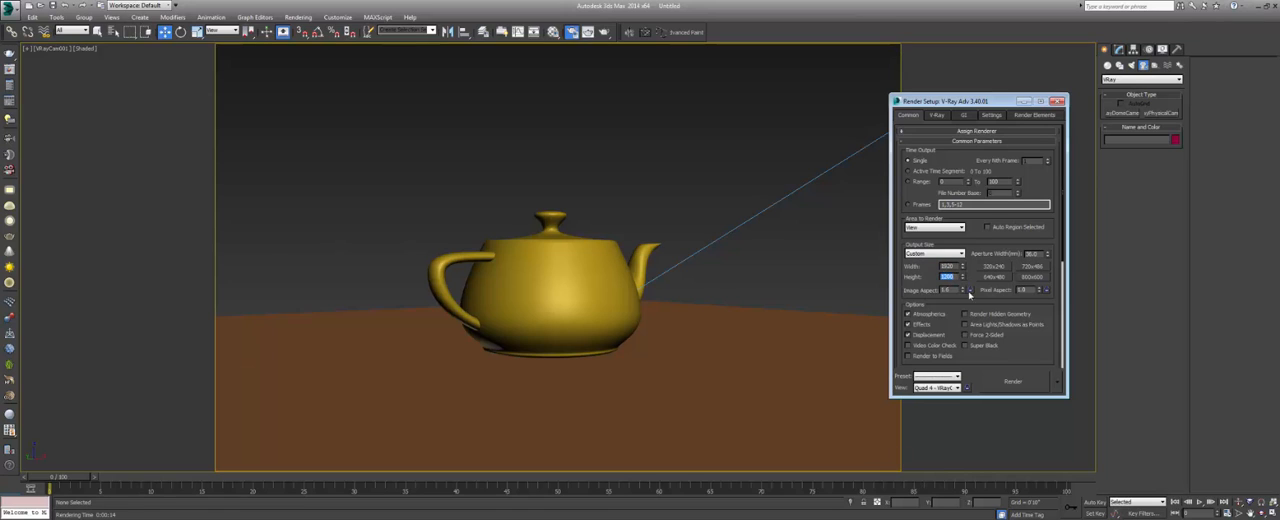
Lock the image aspect ratio, try other output widths, and set the width back to 1920.
click(970, 291)
double_click(950, 267)
text(800)
key(Return)
text(6920)
key(Return)
Collapse the Image sampler and Progressive image sampler sections of the V-Ray settings and expand the Frame buffer section.
click(939, 116)
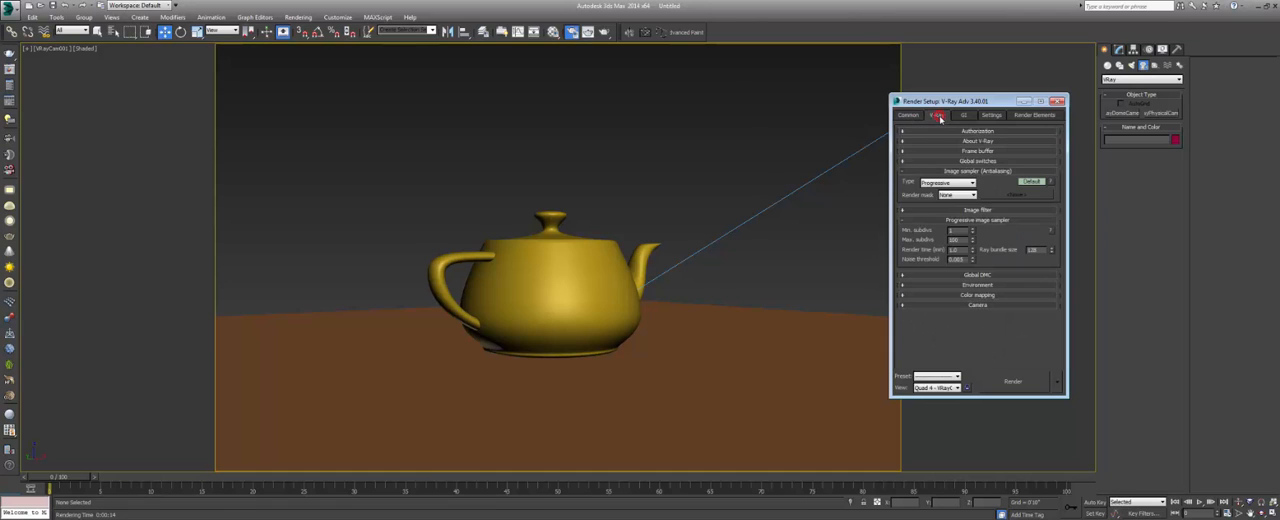
click(962, 171)
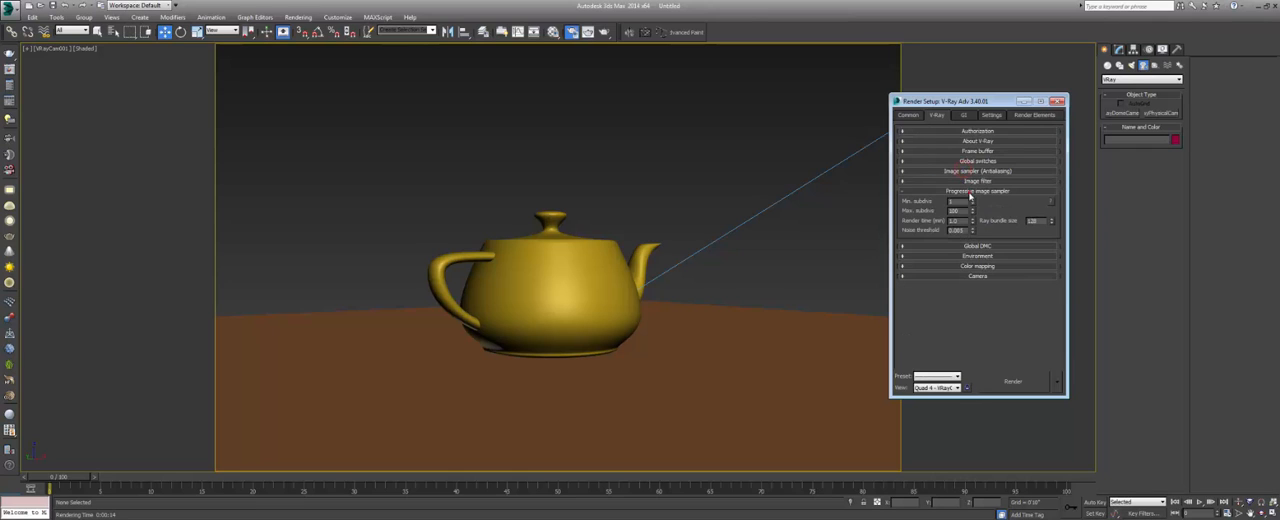
click(972, 191)
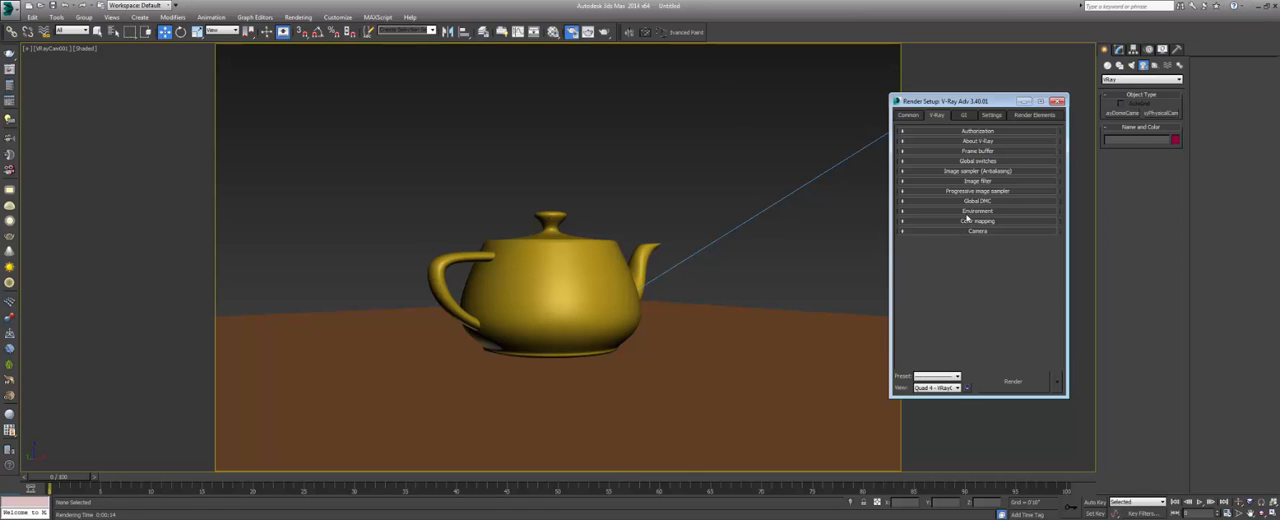
click(968, 151)
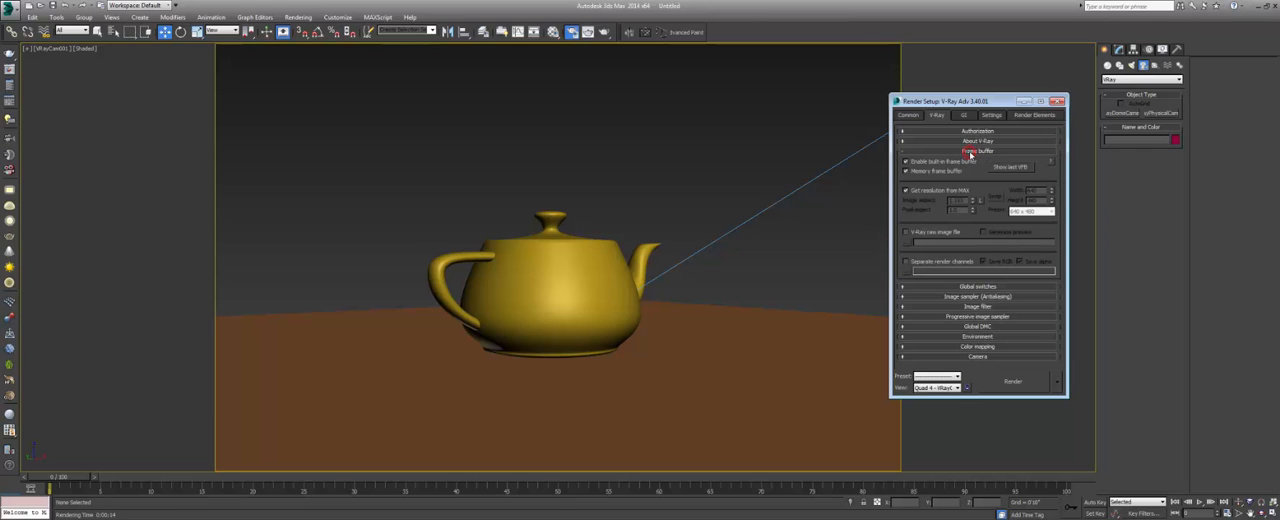
Show the last V-Ray frame buffer beside the standard rendered frame window, compare the two teapot images, and close both.
click(1004, 168)
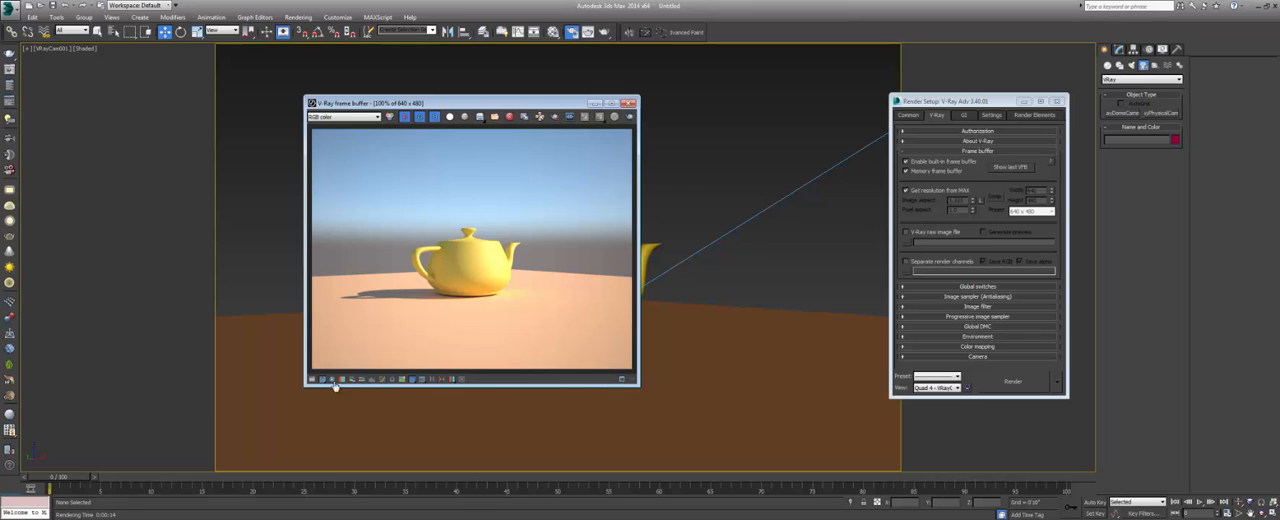
click(588, 31)
drag(492, 105, 772, 103)
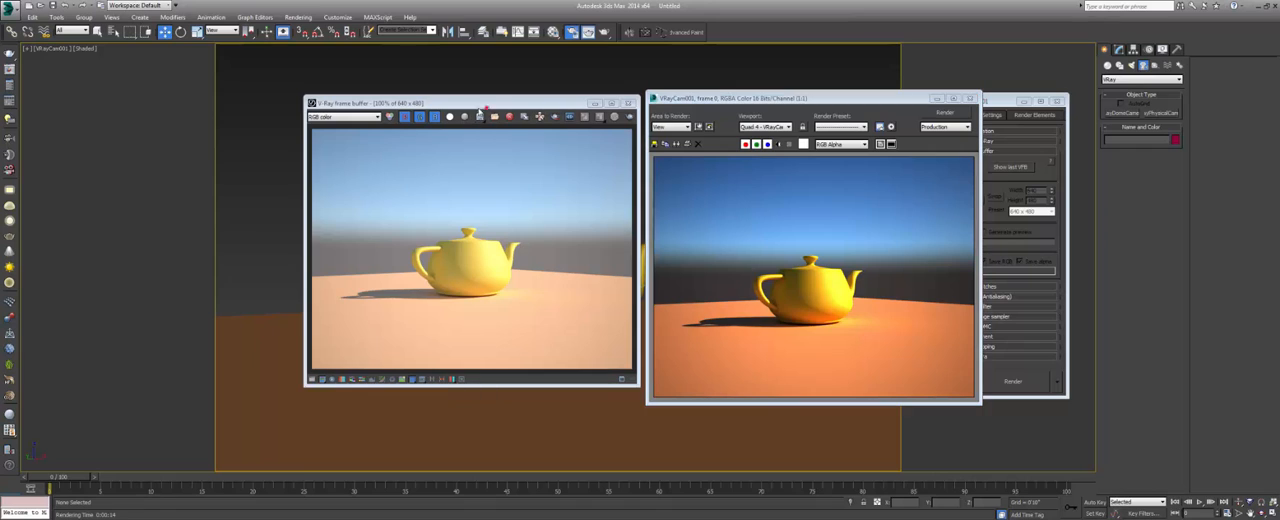
drag(489, 108, 431, 112)
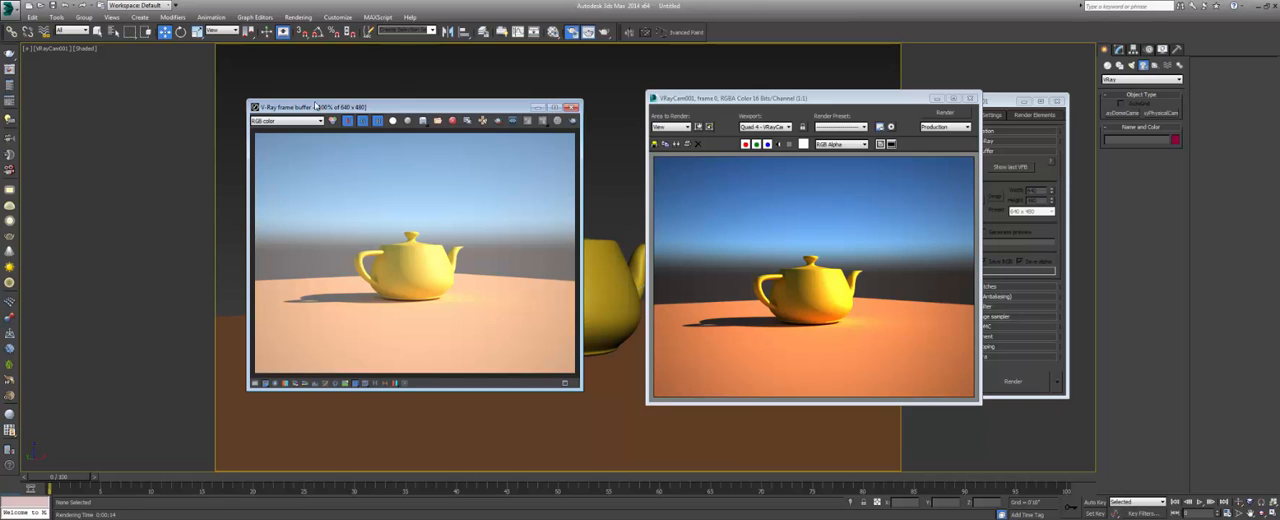
click(570, 106)
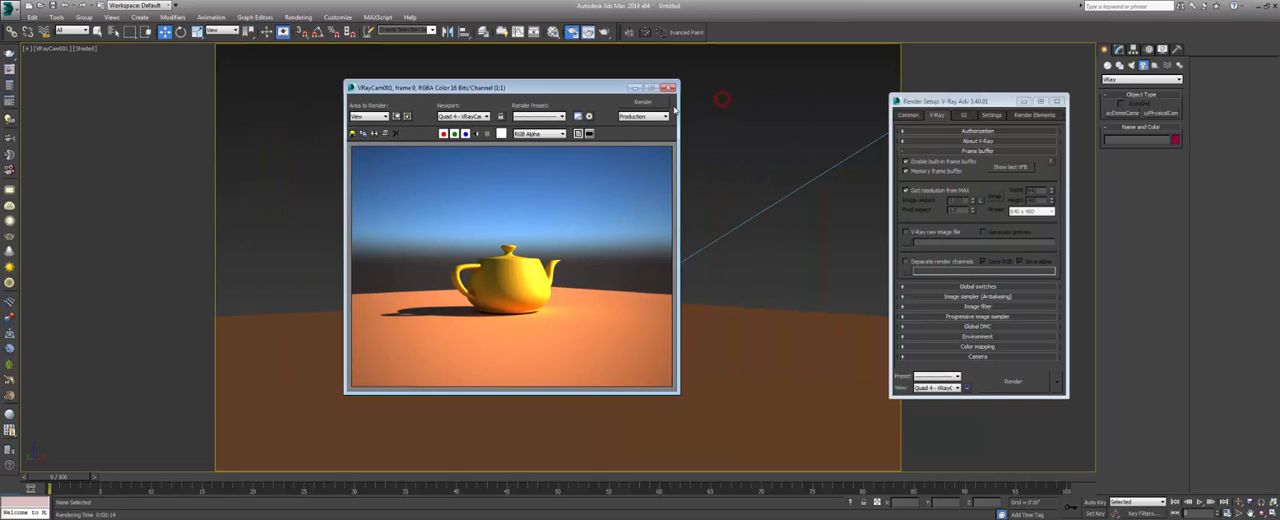
click(663, 86)
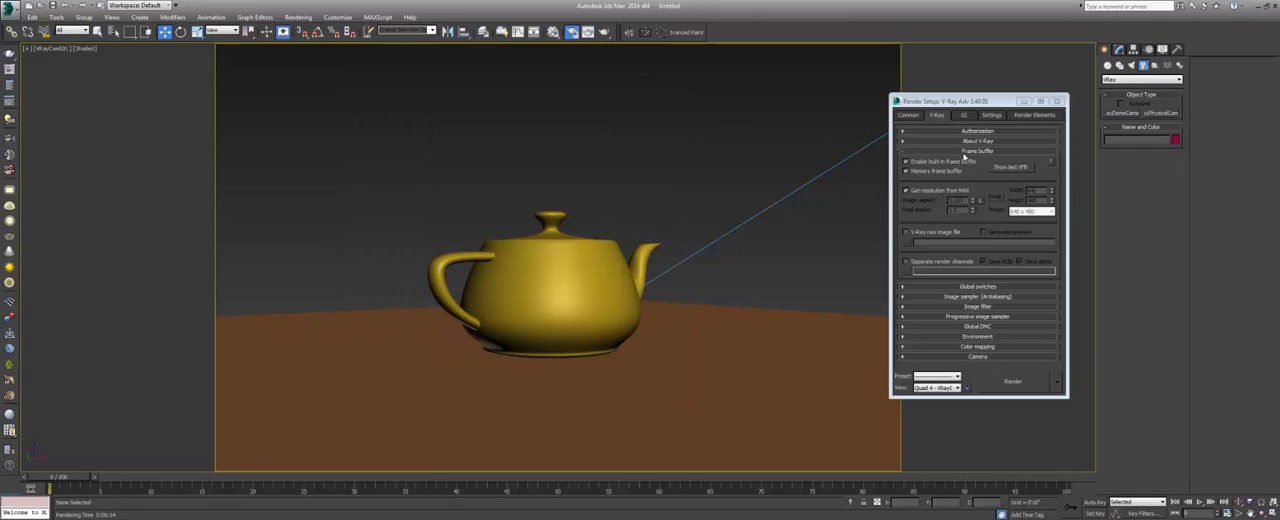
Disable the built-in V-Ray frame buffer.
click(964, 151)
click(964, 151)
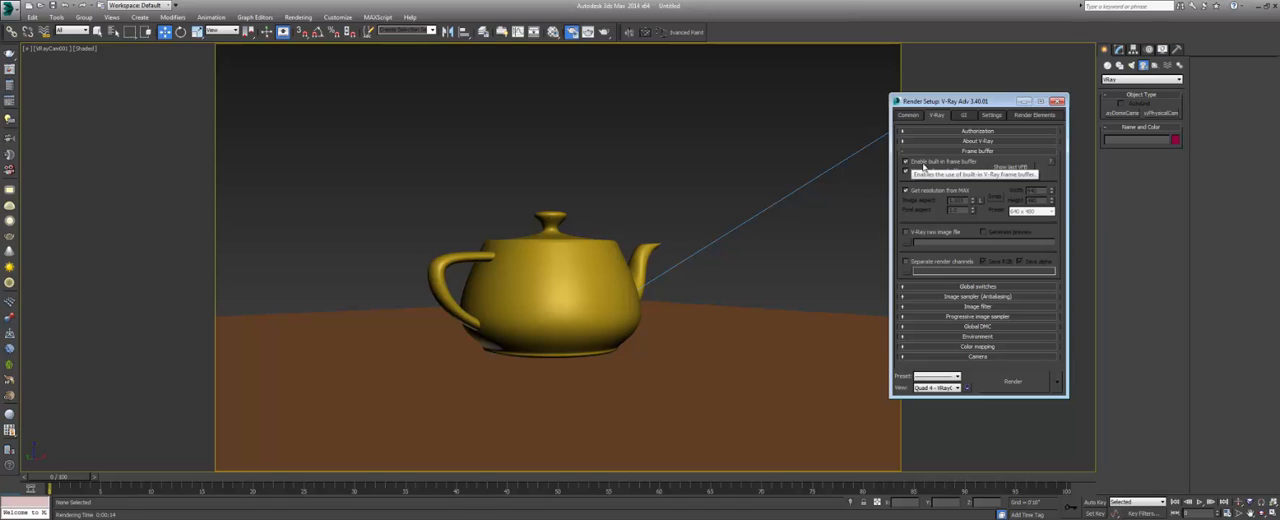
click(918, 161)
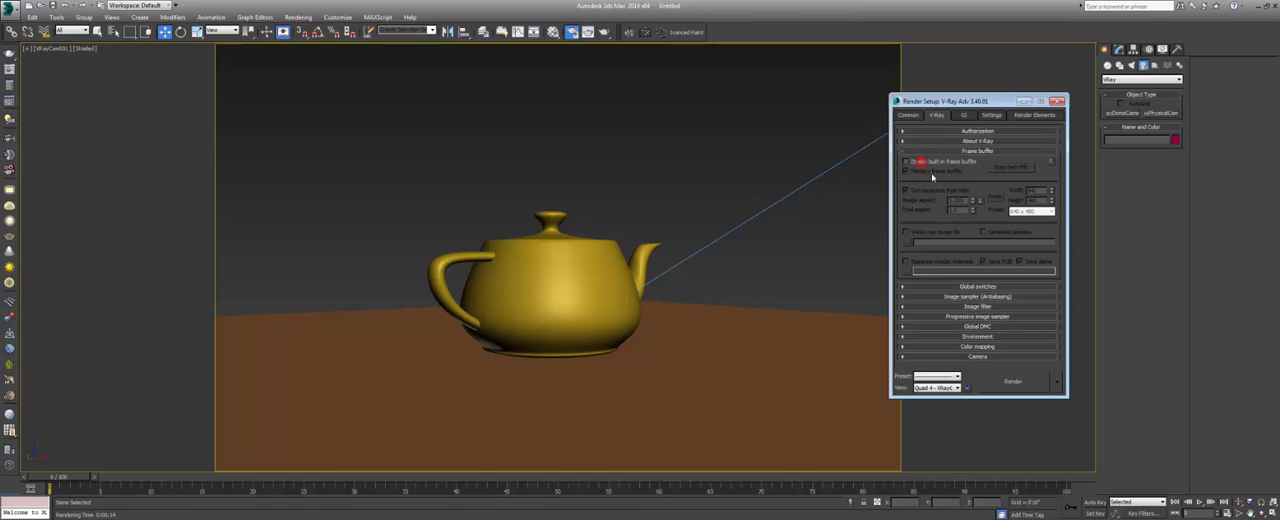
Render the camera view in the standard frame window, stop it early, and examine the teapot's shaded side near the handle.
click(609, 33)
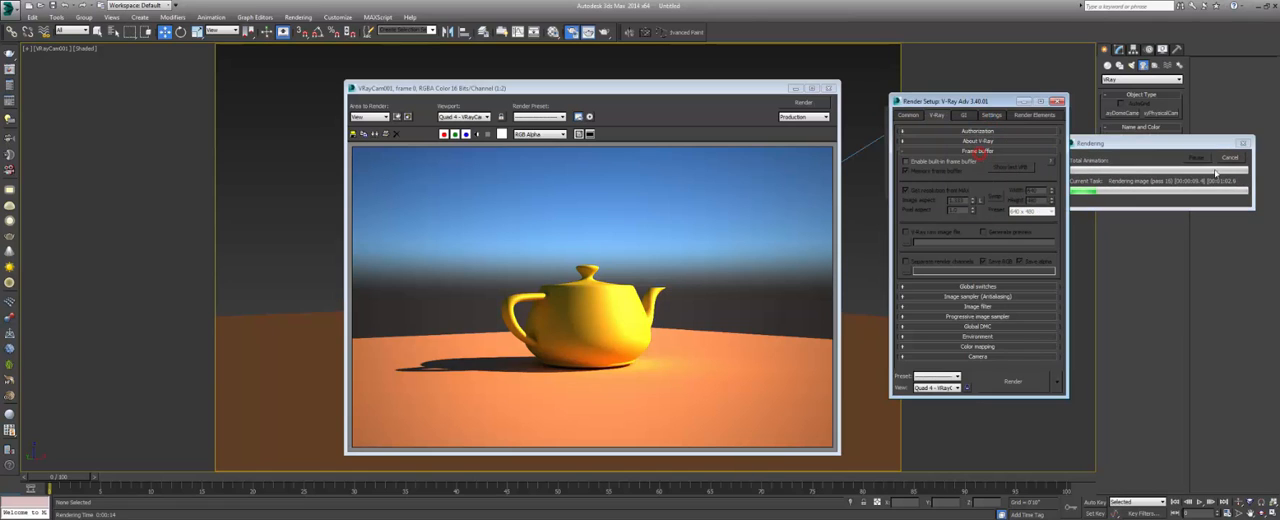
click(1229, 157)
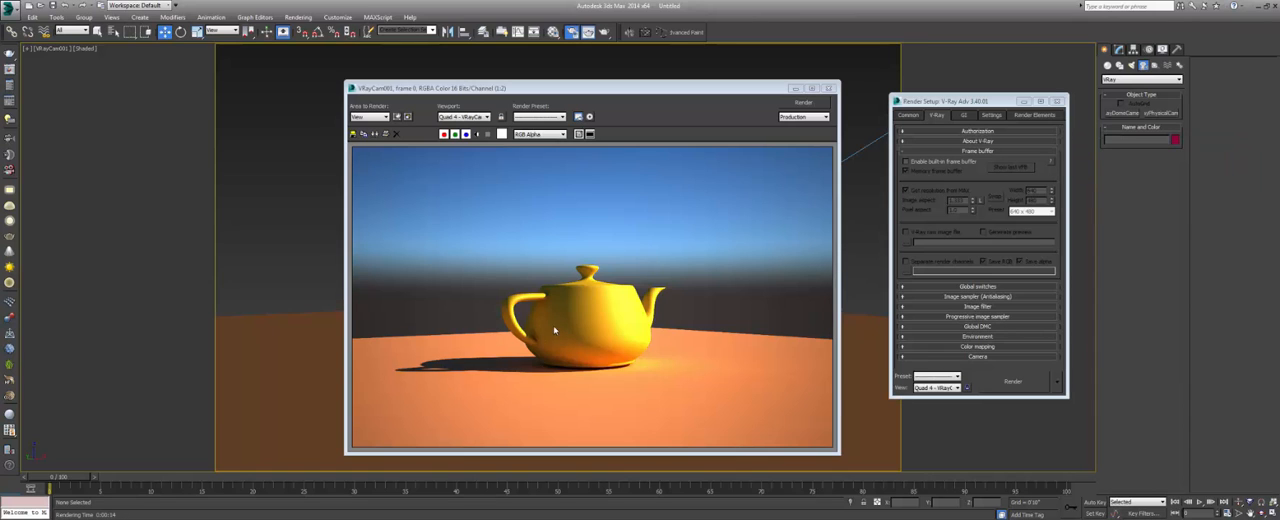
scroll(540, 325, up, 3)
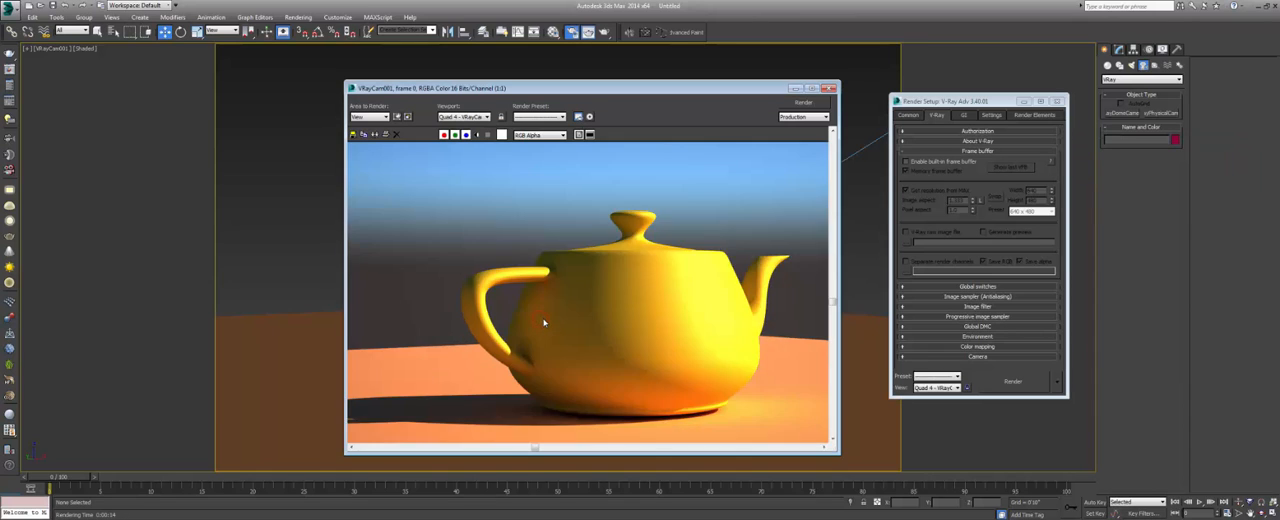
scroll(555, 335, down, 1)
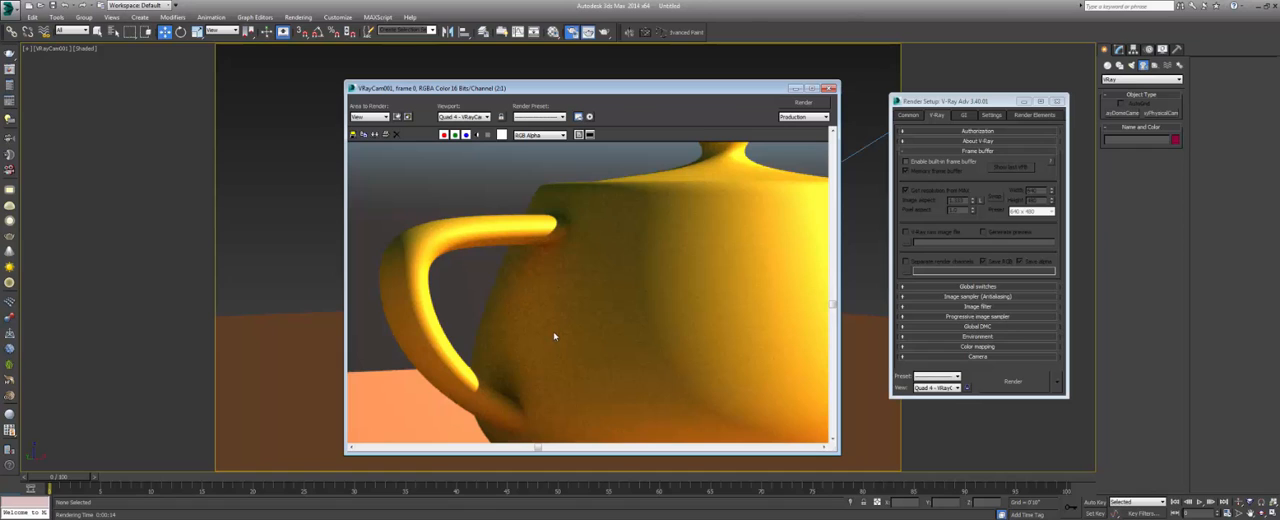
scroll(559, 340, down, 1)
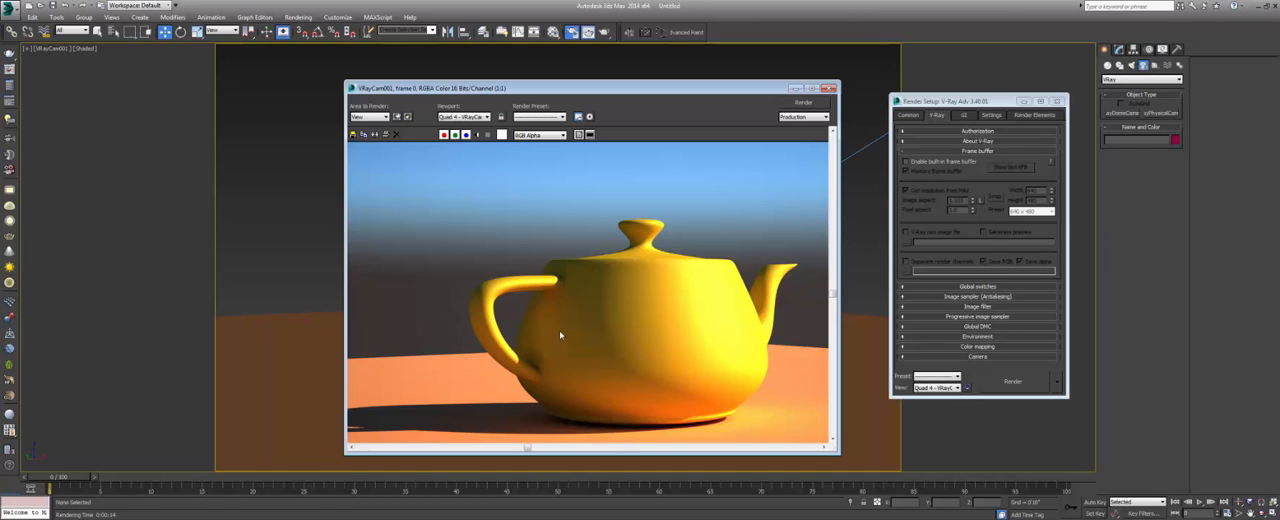
drag(608, 88, 592, 88)
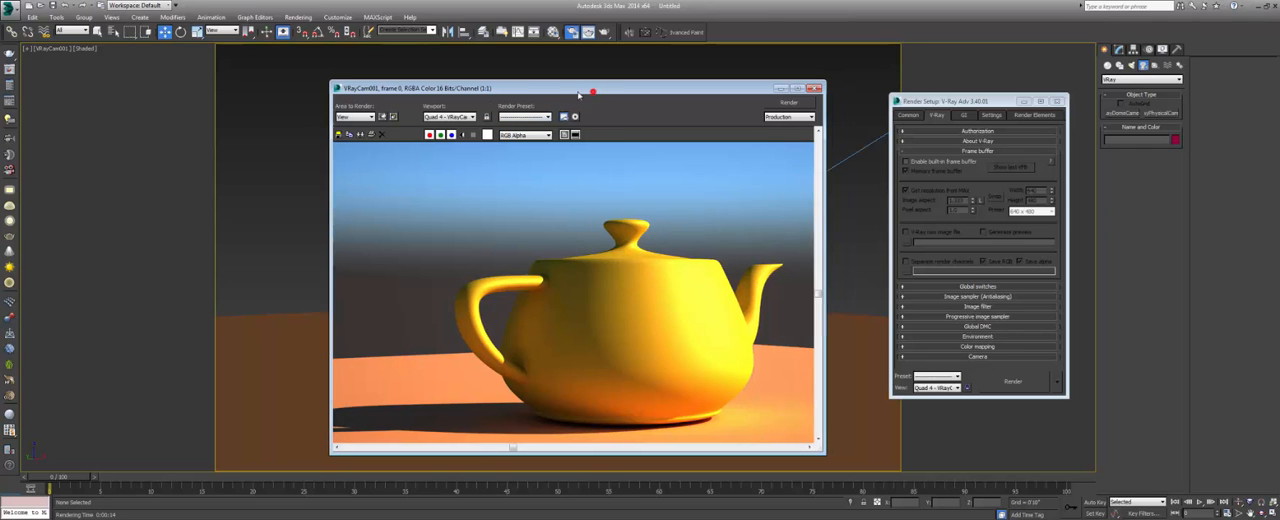
scroll(583, 286, down, 1)
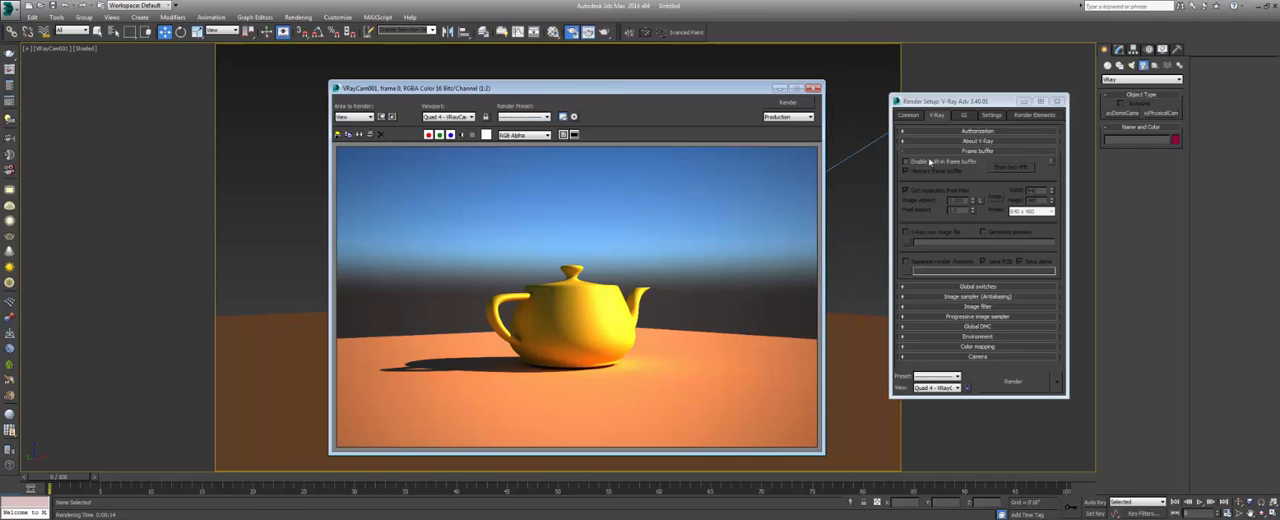
Collapse the Frame buffer section, look through the Global switches, and expand the Image sampler settings.
click(960, 151)
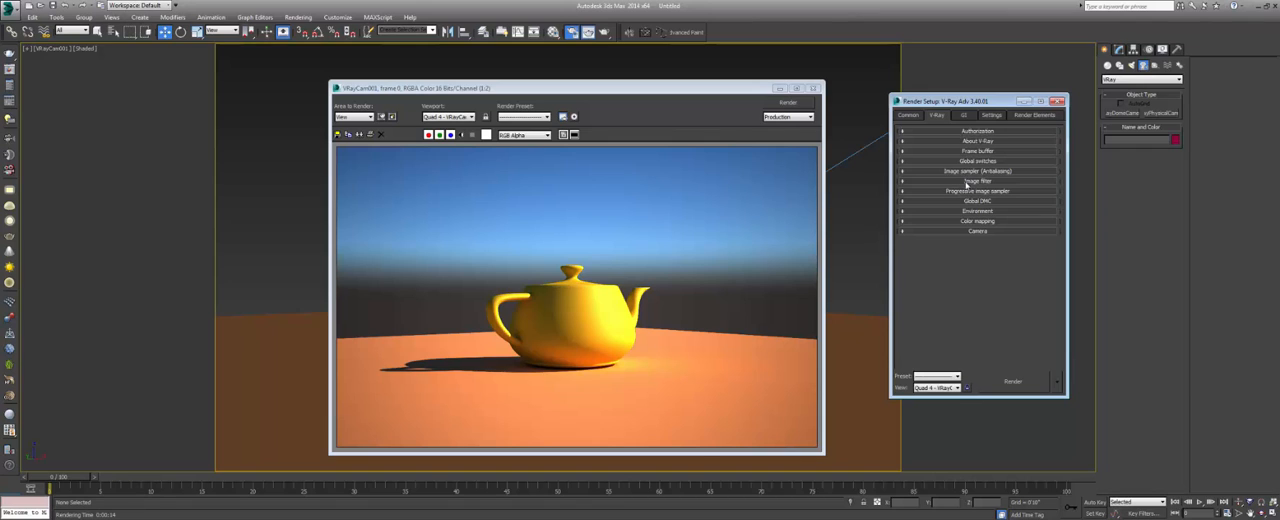
click(975, 162)
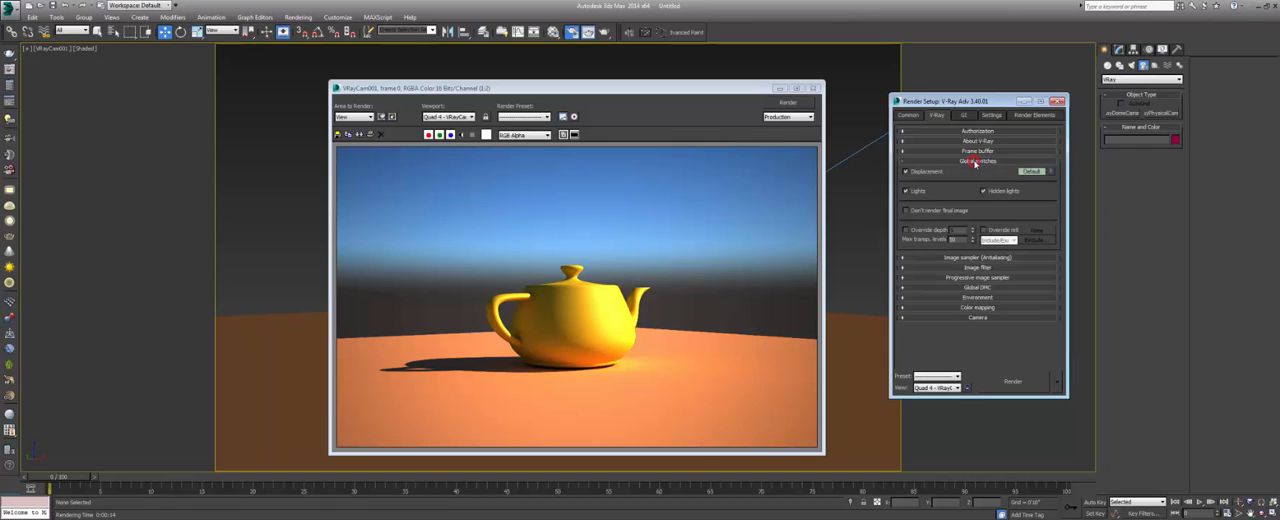
click(972, 163)
click(975, 171)
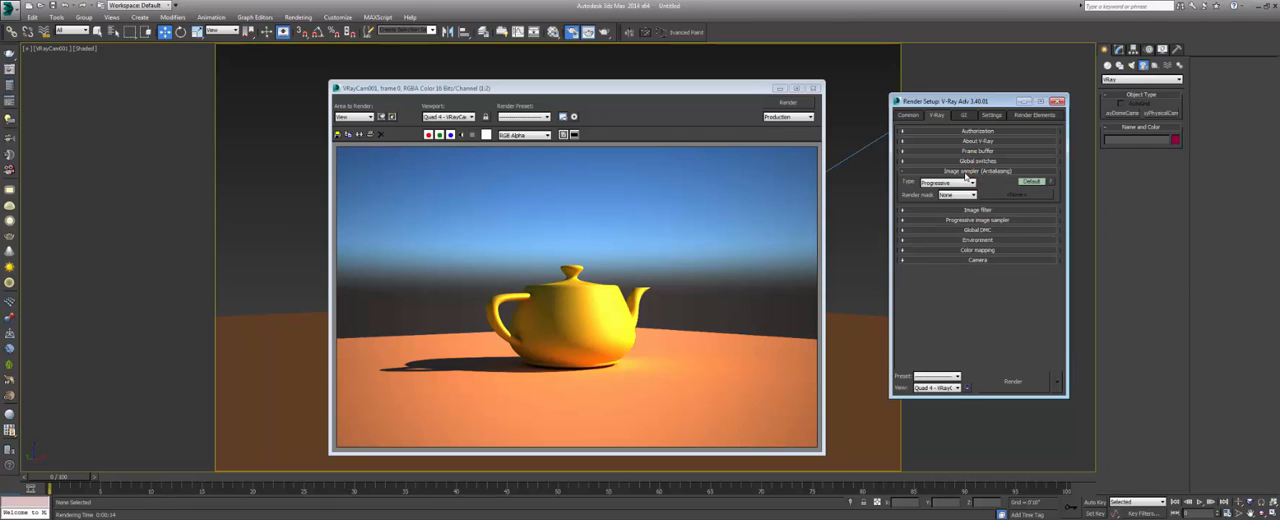
Examine the grain on the teapot's shaded side in the render and set the image sampler type to Bucket.
click(530, 322)
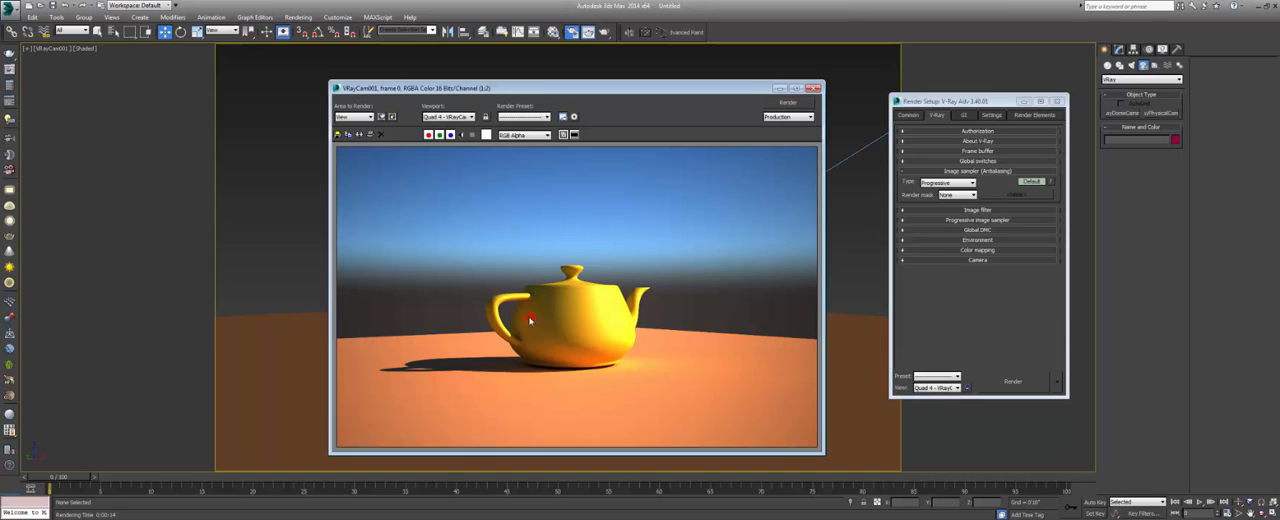
scroll(532, 316, up, 4)
scroll(533, 321, up, 1)
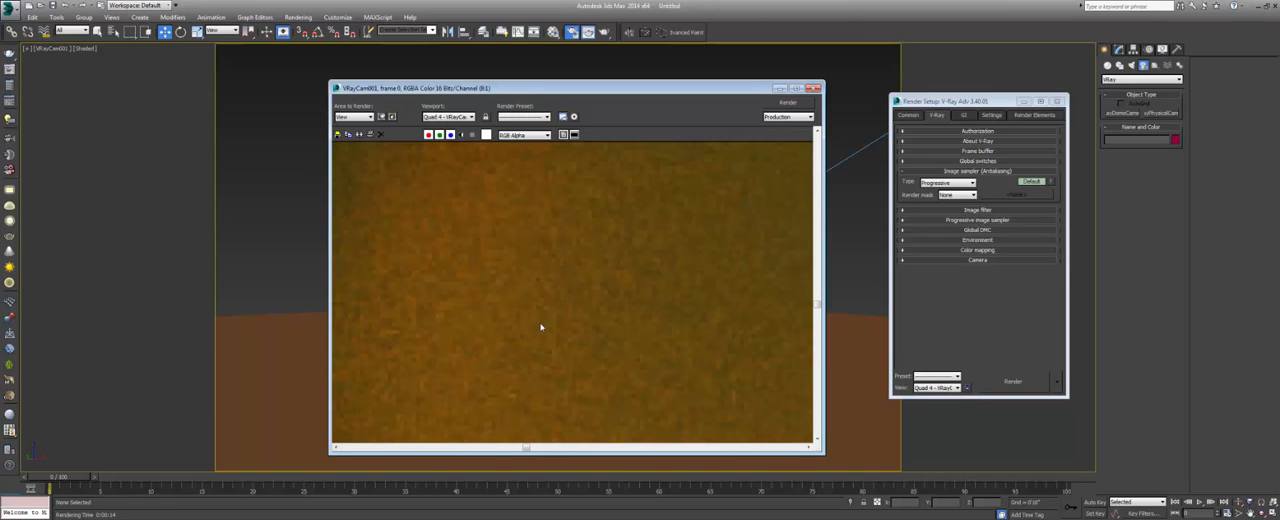
scroll(537, 323, down, 3)
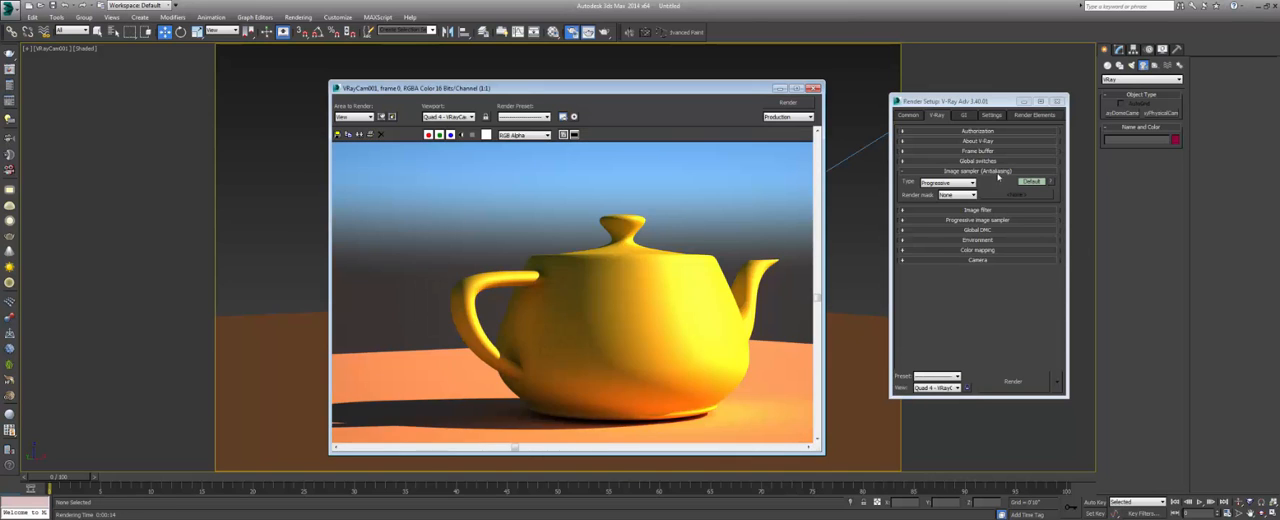
click(945, 183)
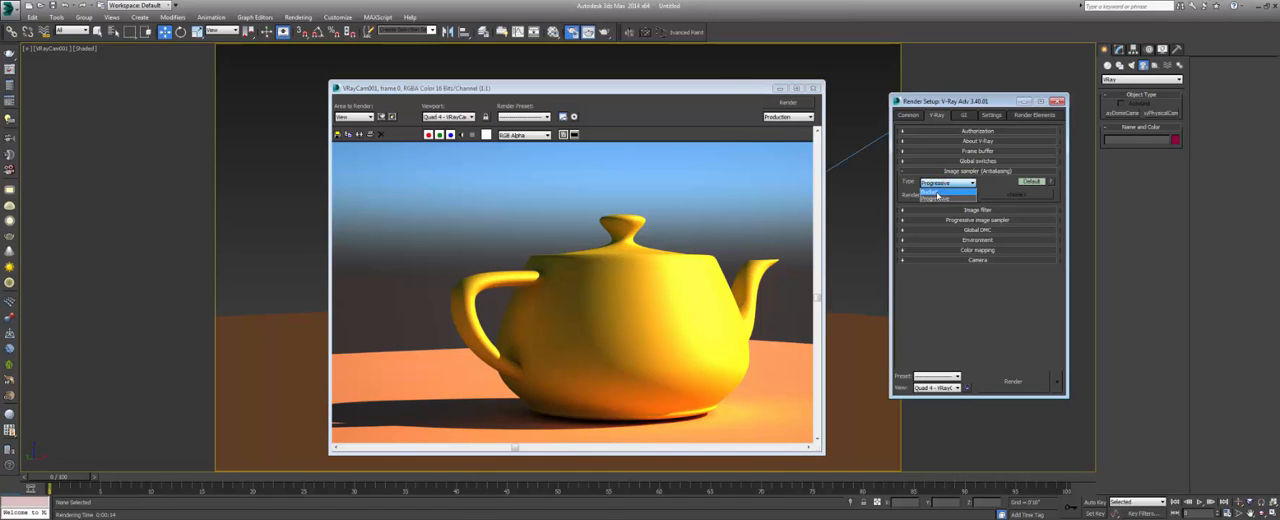
click(940, 190)
Start a bucket render of the camera view, stop it, and reduce the output width in the common parameters.
click(806, 106)
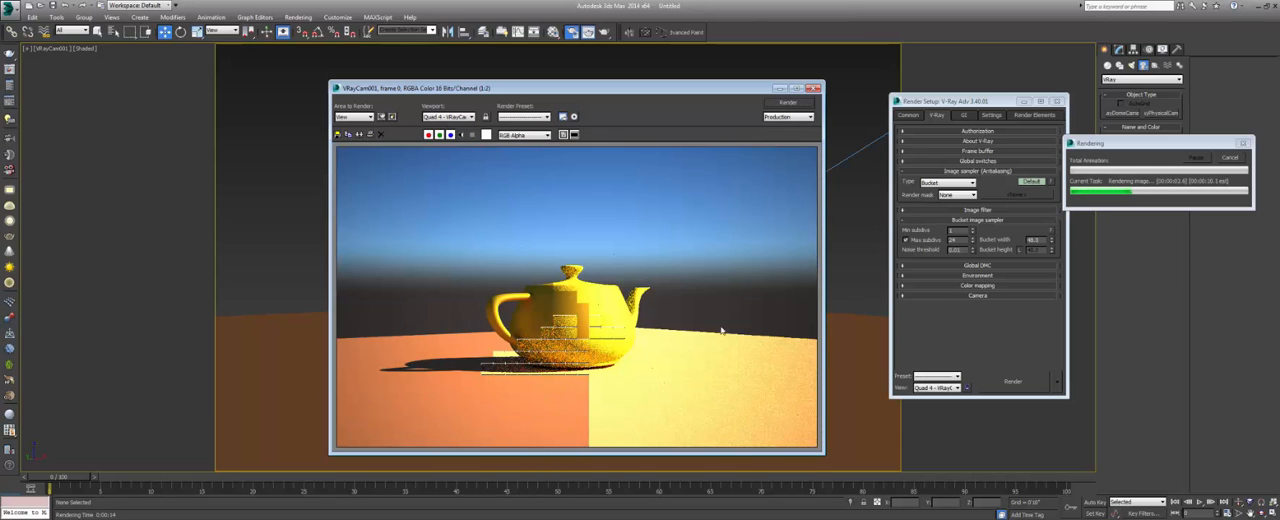
click(1230, 157)
click(908, 115)
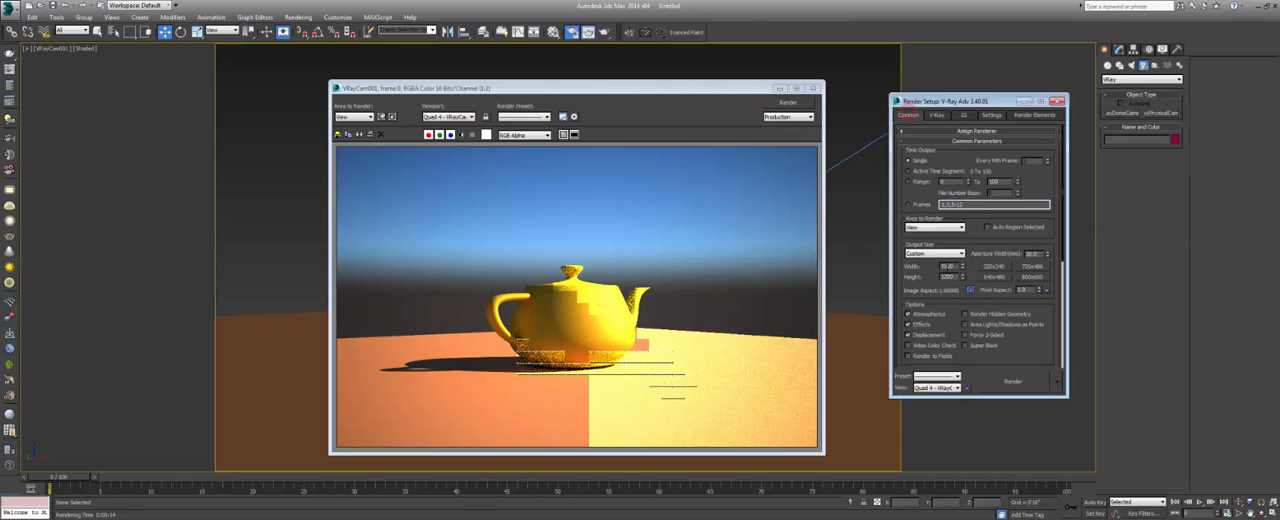
double_click(949, 266)
click(937, 115)
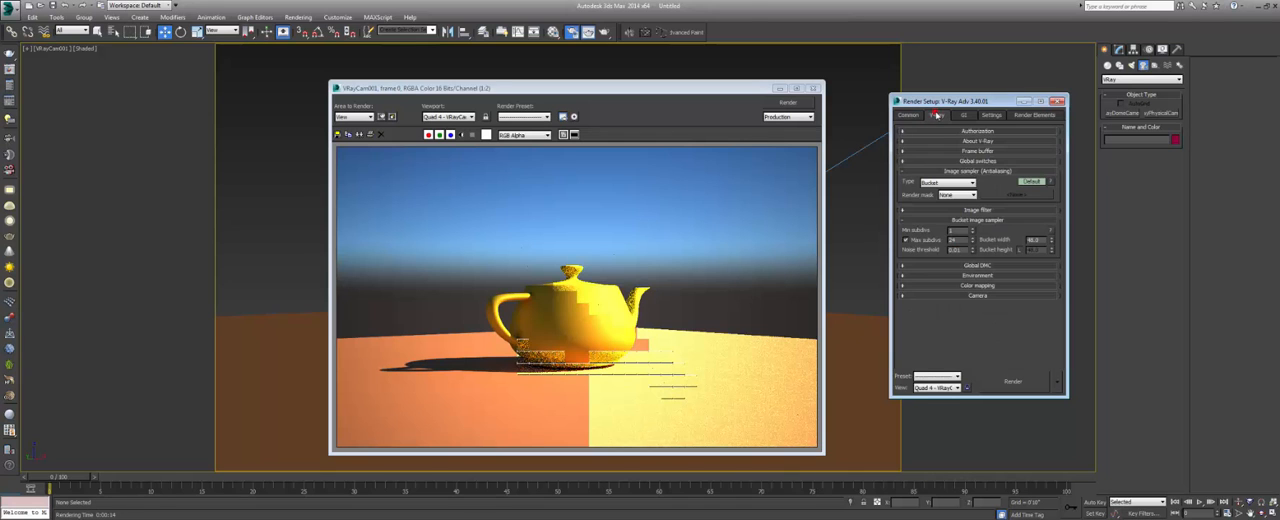
Render the camera view with the Bucket sampler and examine the teapot's shaded side near the handle up close.
click(790, 104)
drag(620, 94, 717, 120)
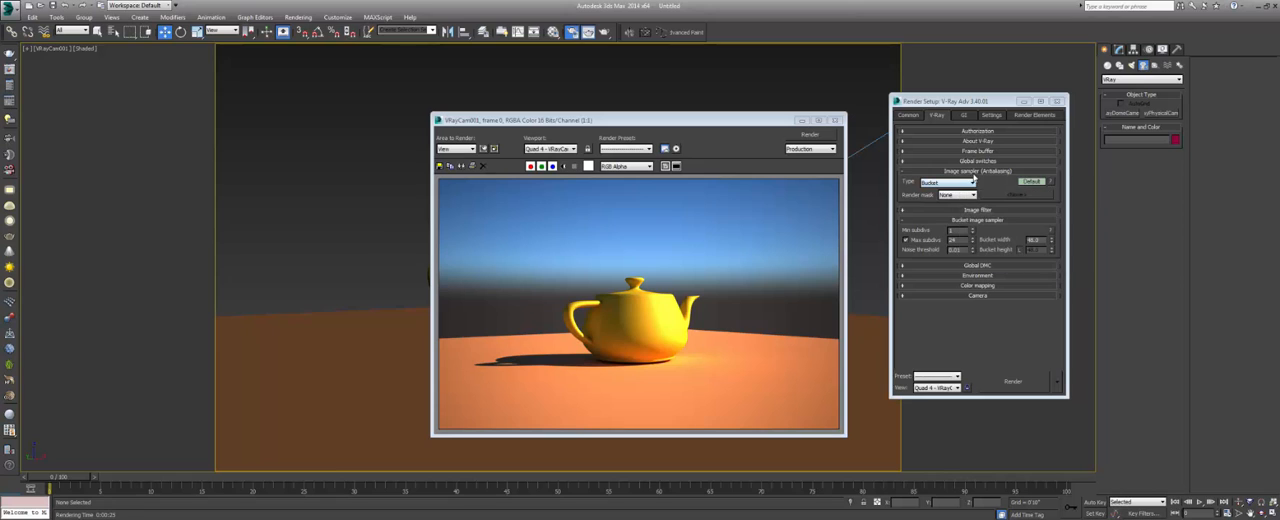
scroll(609, 324, up, 2)
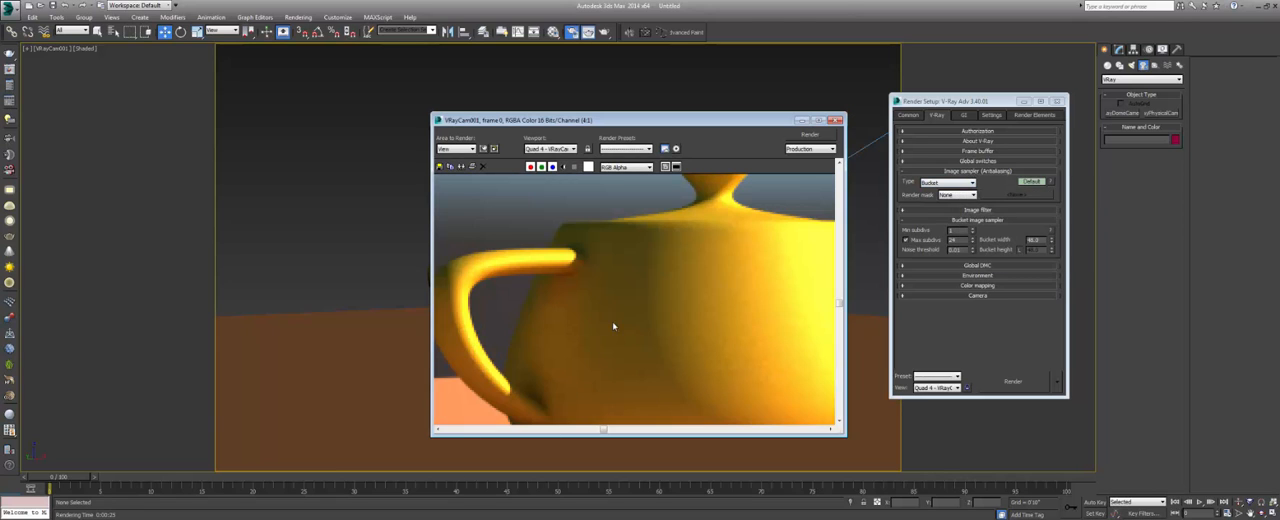
Collapse the Image sampler settings, check the Image filter section, and collapse it too.
scroll(661, 265, down, 1)
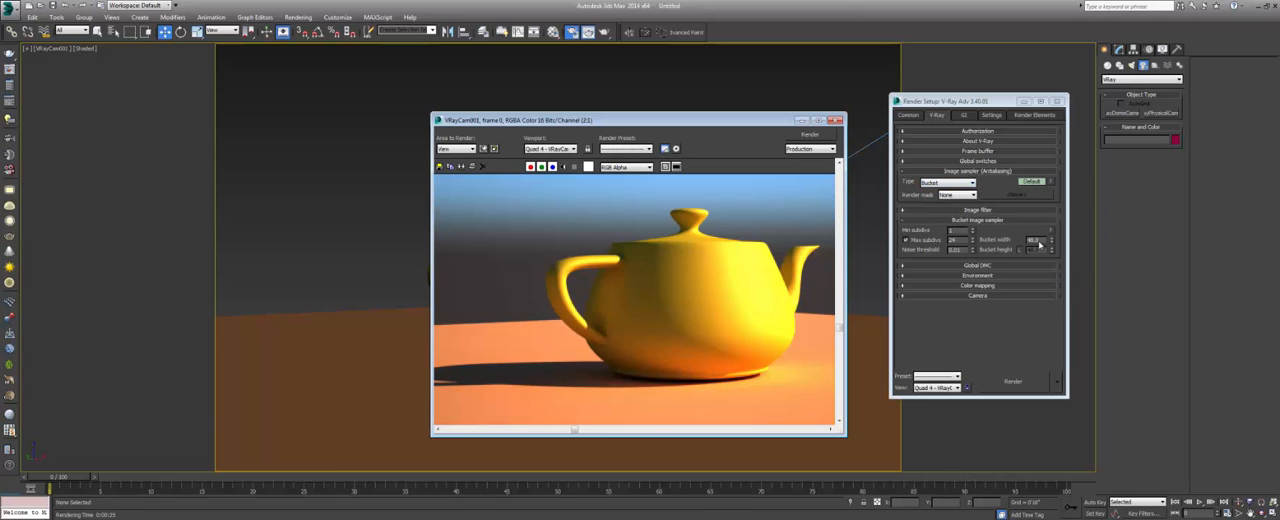
click(978, 171)
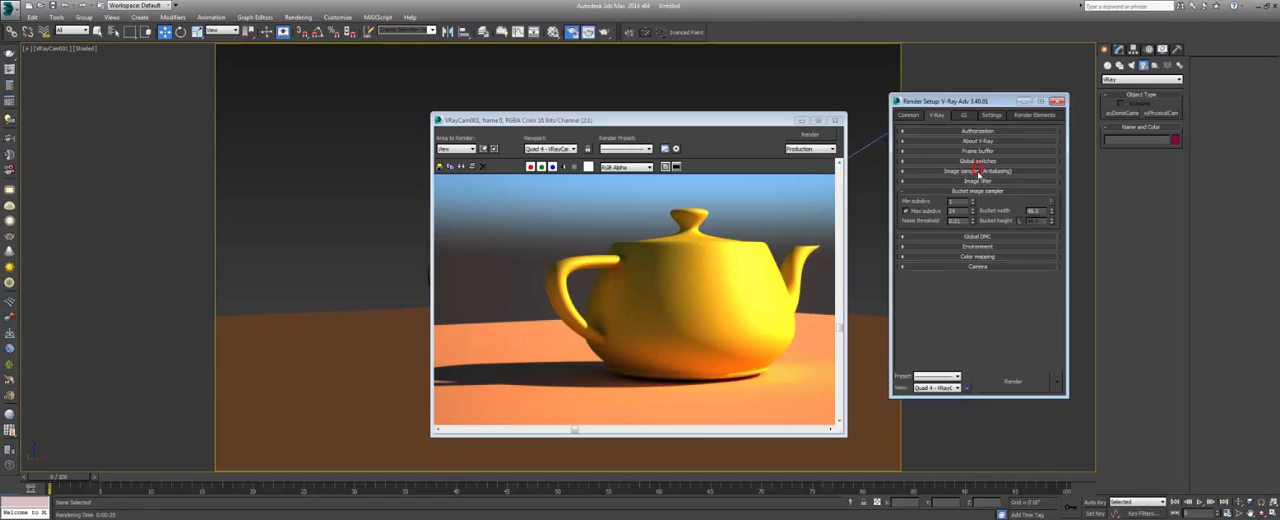
click(980, 181)
click(982, 181)
Examine the teapot's surface up close and at full view in the bucket render, and close the rendered frame.
click(629, 305)
scroll(630, 304, up, 2)
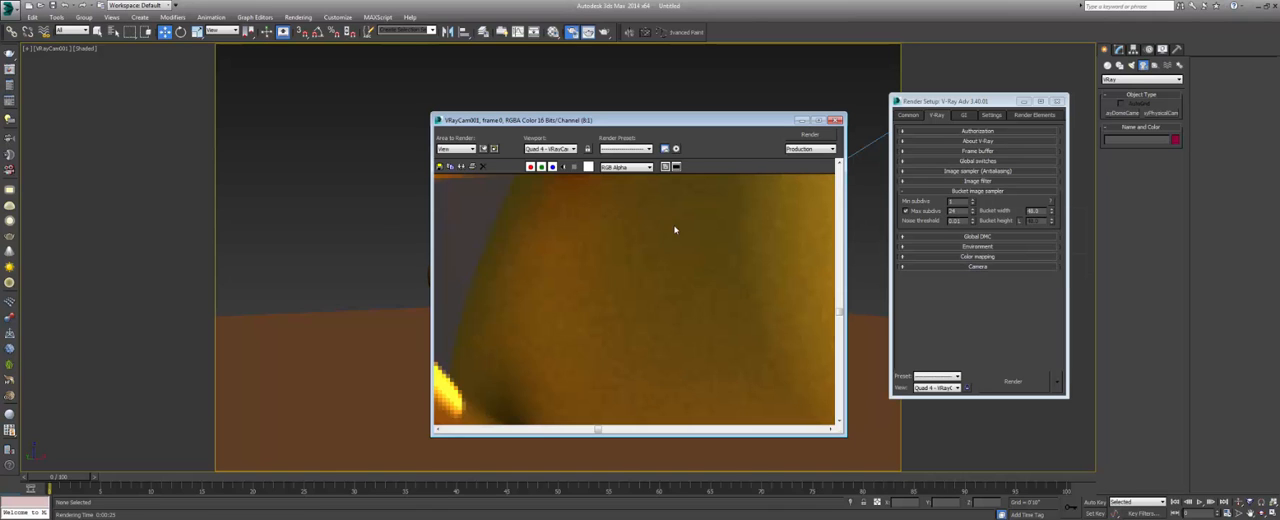
scroll(678, 228, down, 2)
middle_drag(737, 234, 657, 273)
scroll(665, 302, up, 1)
scroll(654, 273, down, 1)
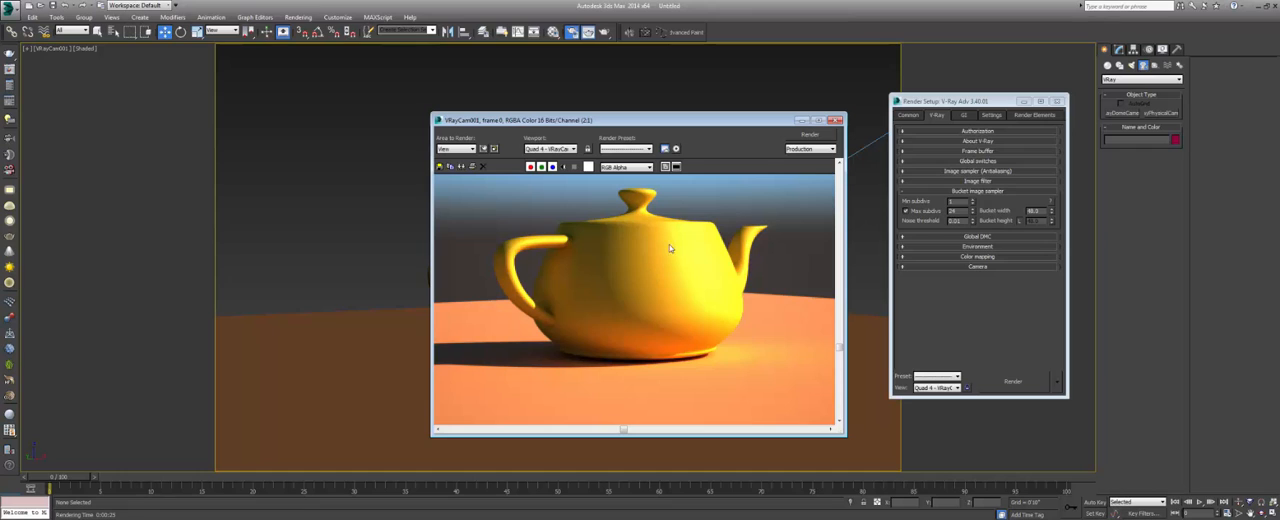
middle_drag(687, 272, 671, 238)
scroll(699, 328, down, 1)
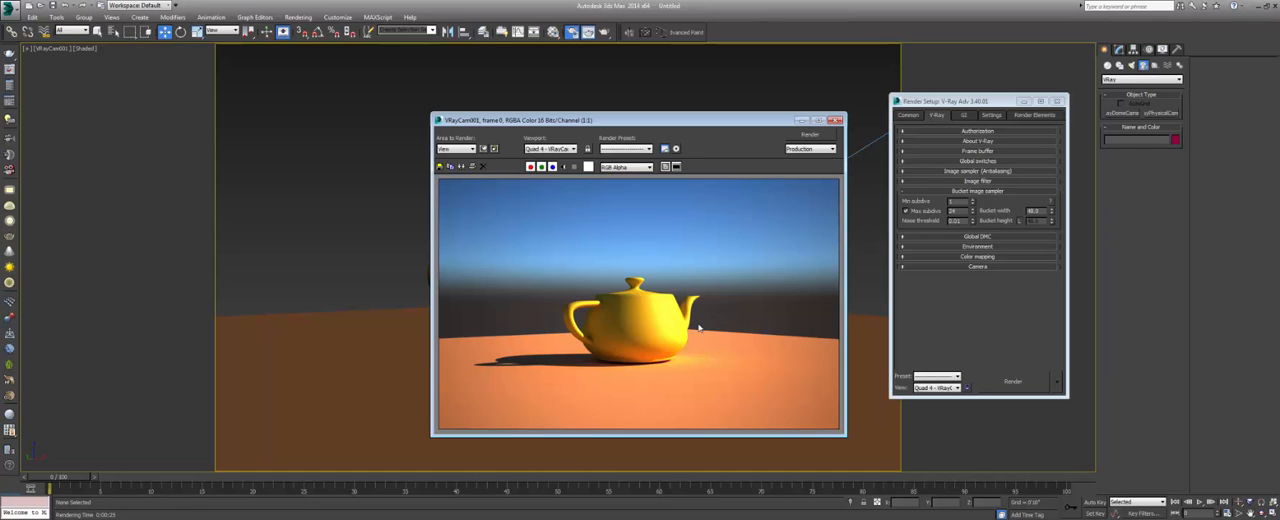
click(835, 120)
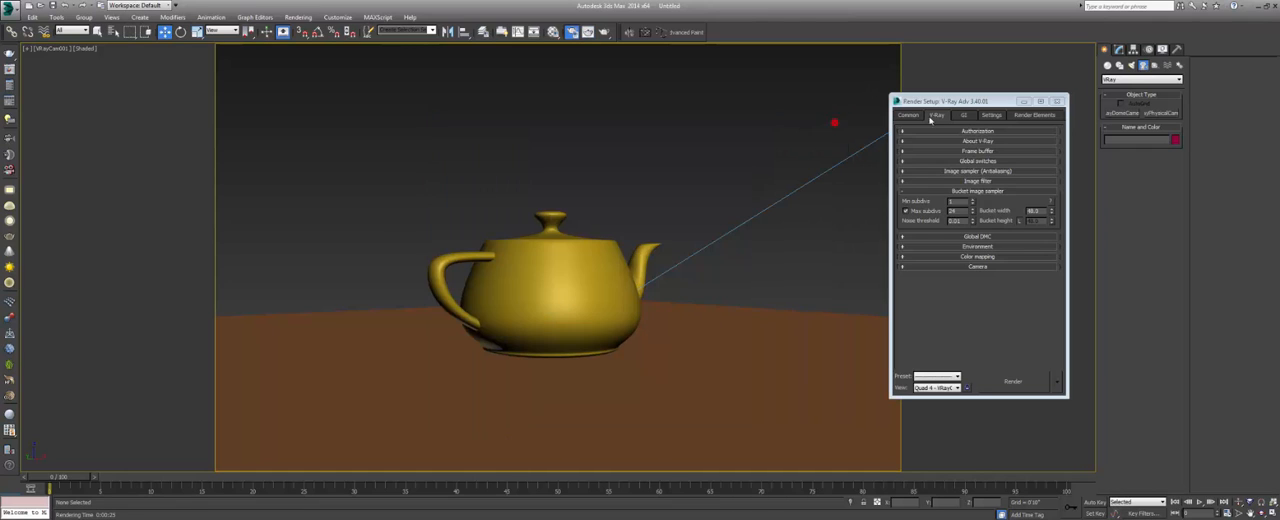
Create a standard box on the plane in front of the teapot in the camera view.
click(1107, 65)
click(1121, 113)
drag(438, 356, 413, 362)
click(423, 249)
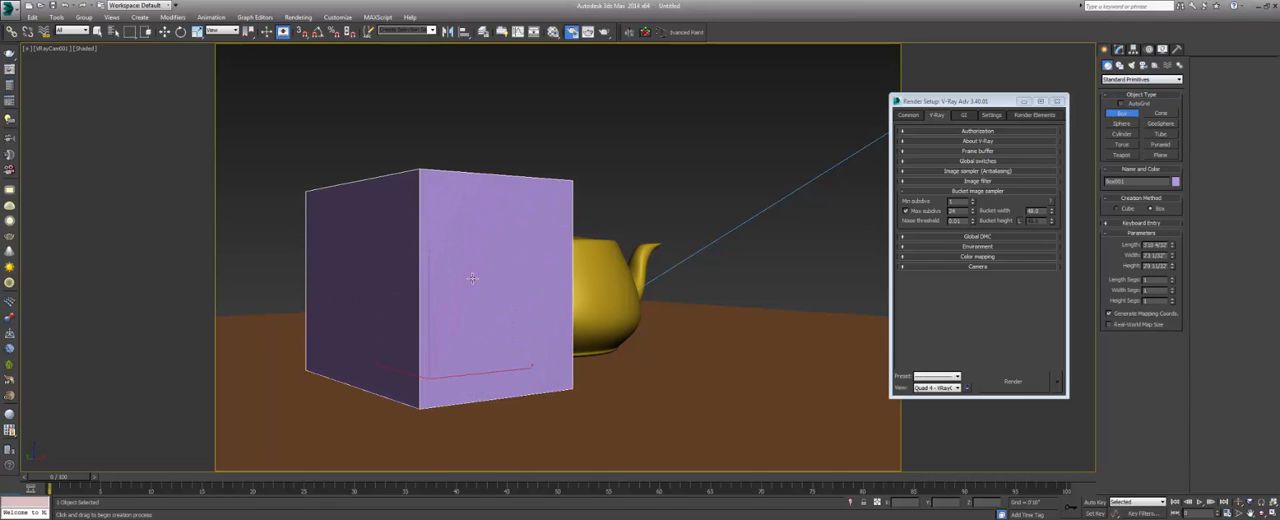
mouse_move(950, 202)
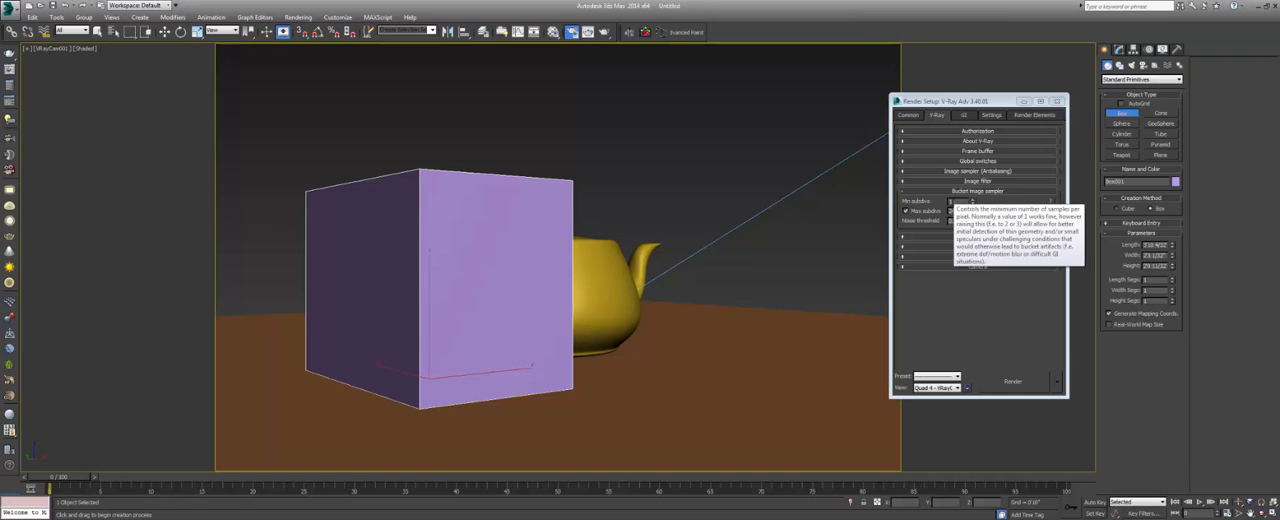
click(97, 31)
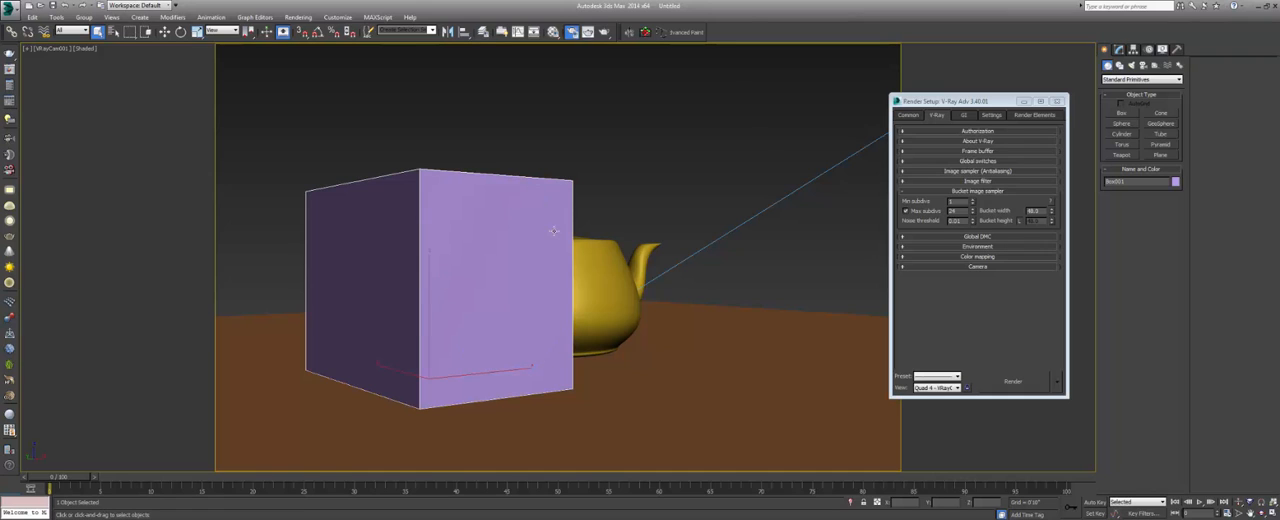
Review the minimum and maximum subdivisions of the bucket image sampler.
double_click(955, 202)
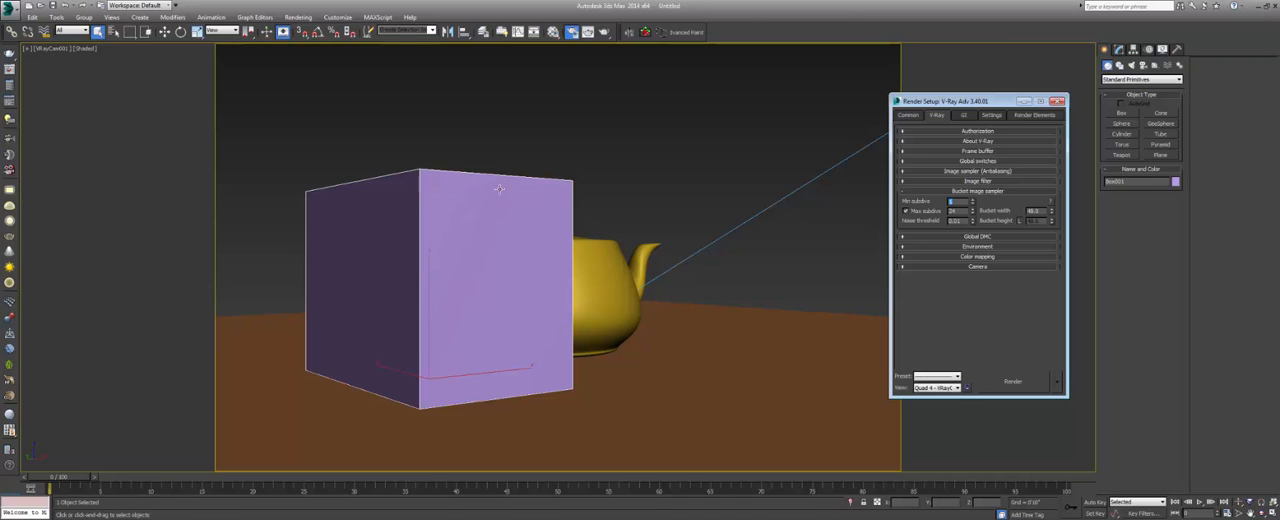
mouse_move(926, 214)
click(951, 211)
Move the box sideways across the plane and delete it from the scene.
click(444, 350)
key(w)
drag(450, 372, 787, 375)
key(Delete)
Lower the bucket sampler's maximum subdivisions, render the camera view, and examine the teapot's shaded side up close.
double_click(955, 202)
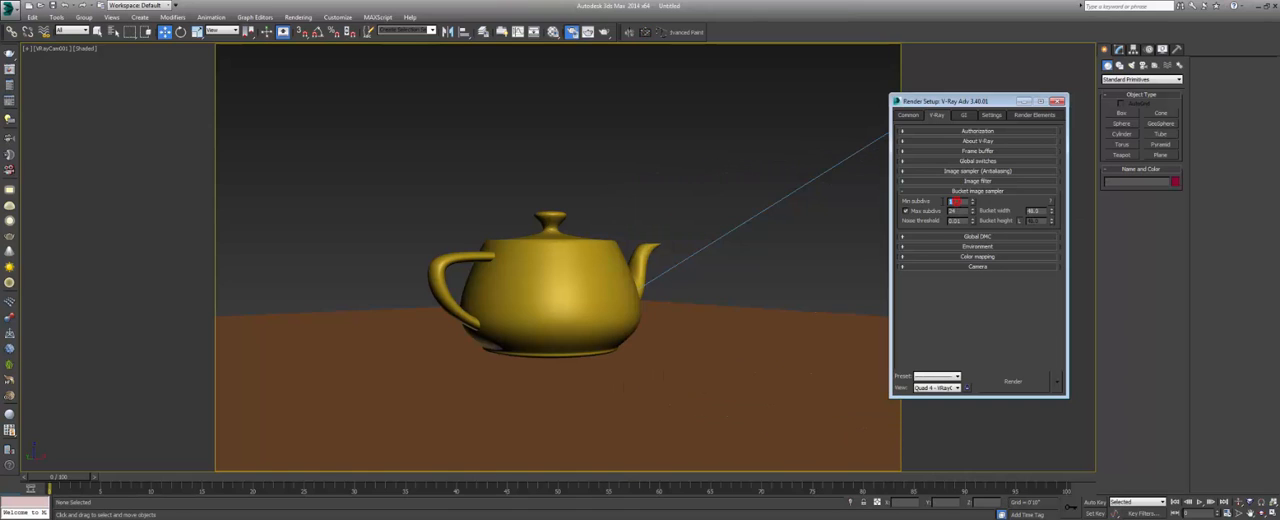
click(958, 211)
click(606, 33)
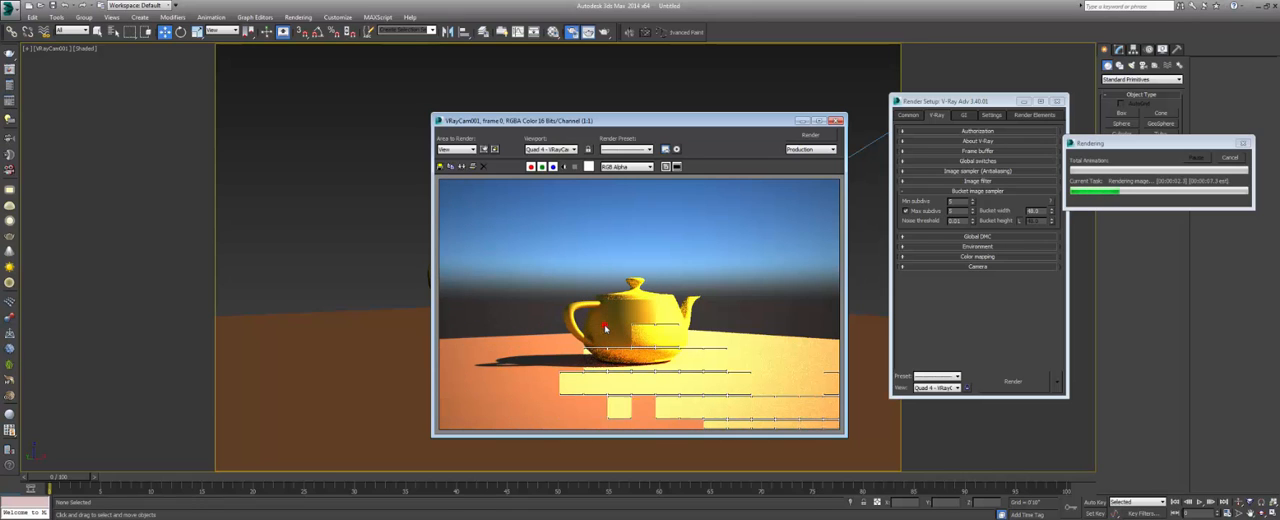
scroll(604, 327, up, 3)
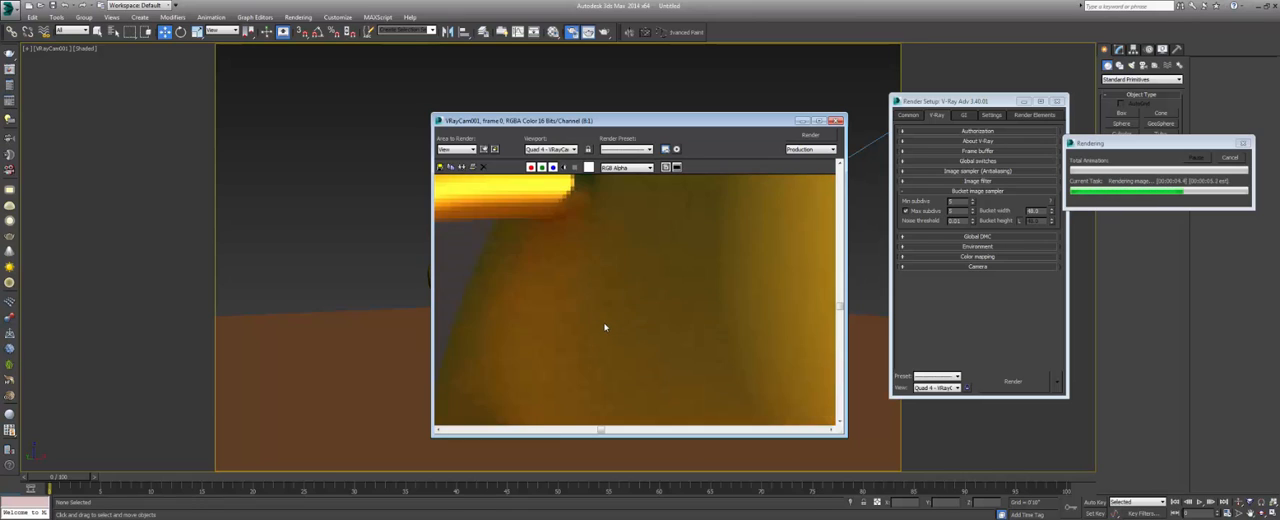
scroll(604, 327, down, 1)
scroll(606, 324, down, 1)
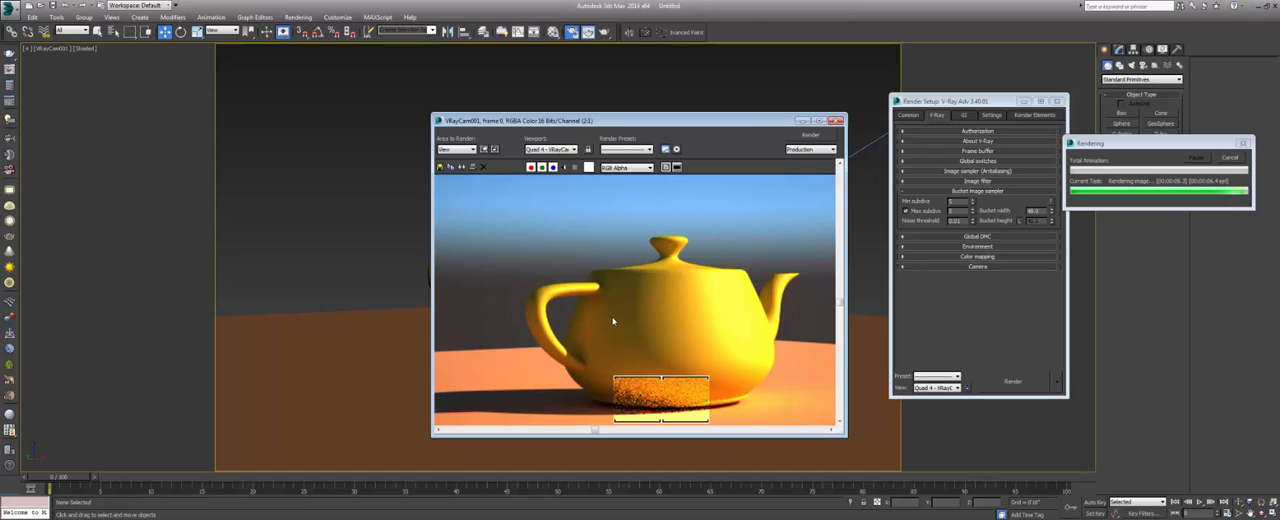
scroll(623, 309, down, 1)
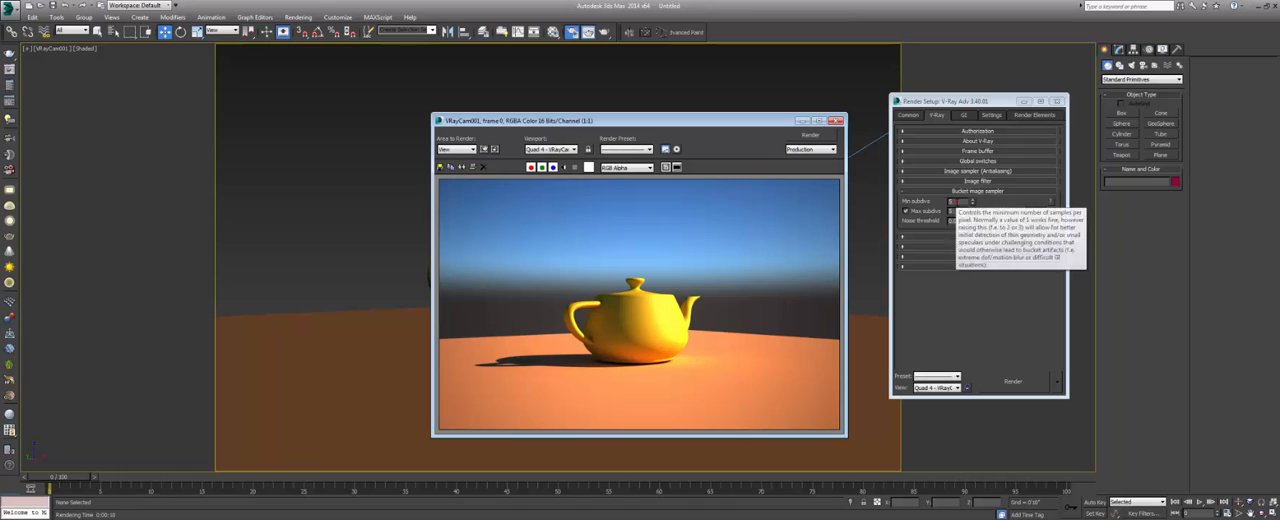
Set the bucket sampler's max subdivs to 20 and noise threshold to 0.003, and render the camera view again.
click(954, 202)
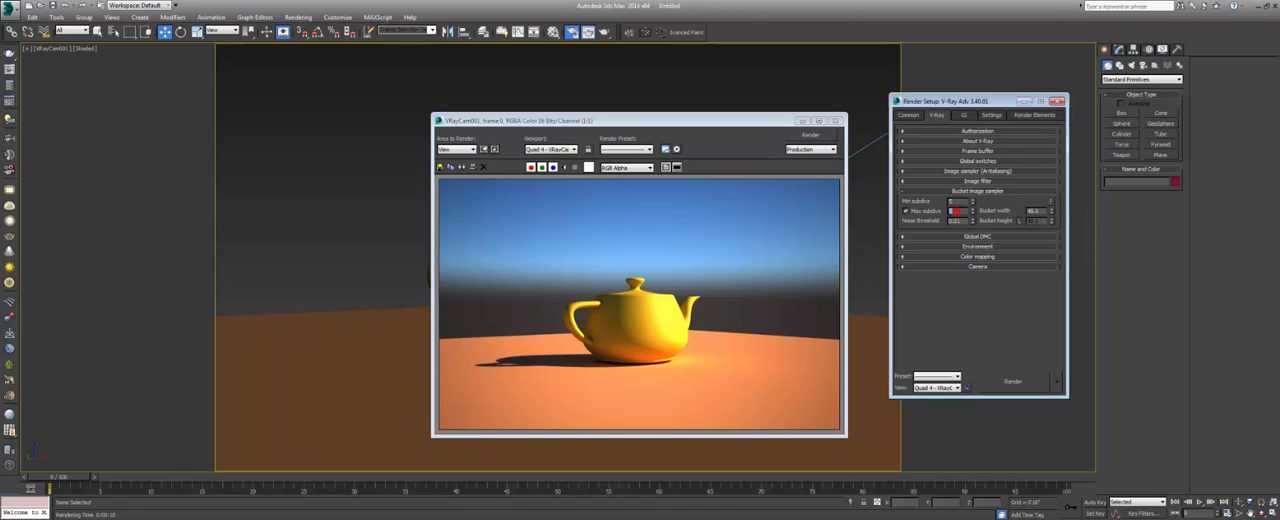
click(953, 211)
key(Return)
click(810, 134)
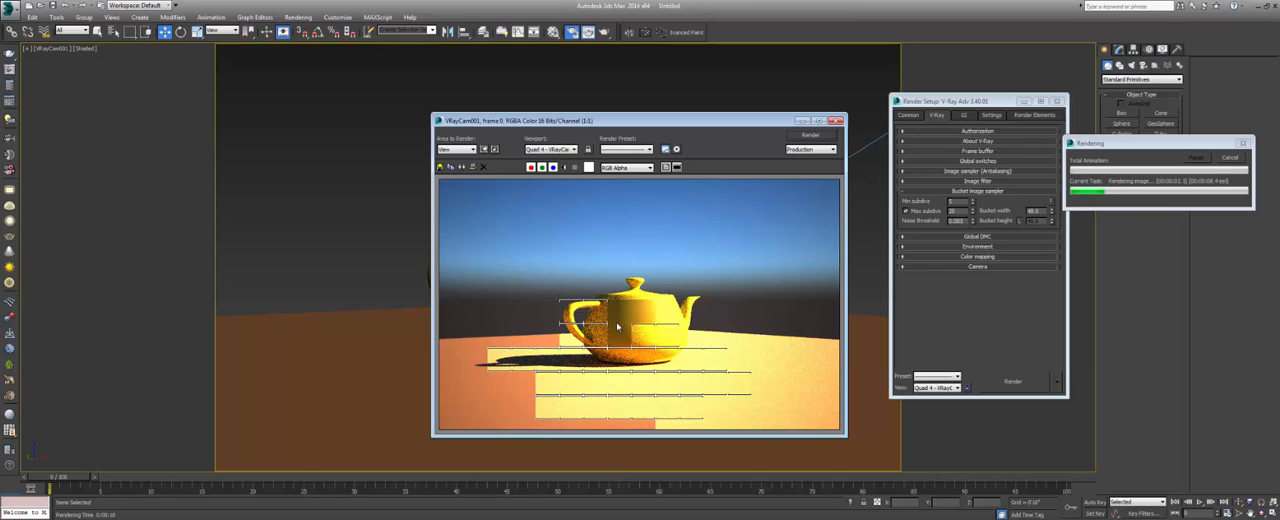
Examine the teapot's shaded side near the handle while the buckets render, and stop the render.
scroll(610, 324, up, 1)
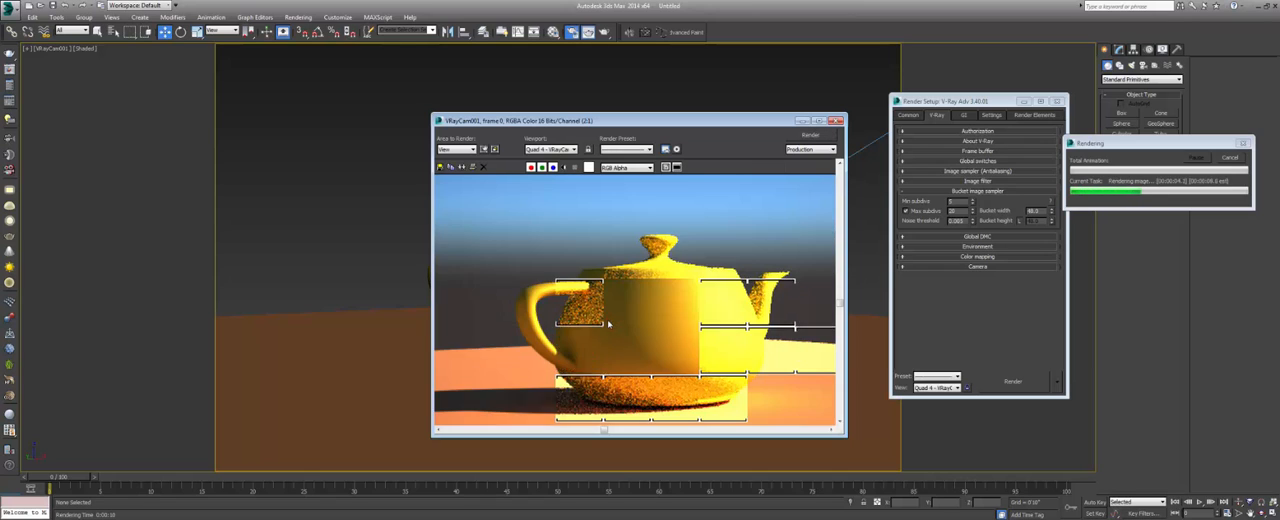
scroll(609, 326, up, 1)
scroll(610, 329, down, 1)
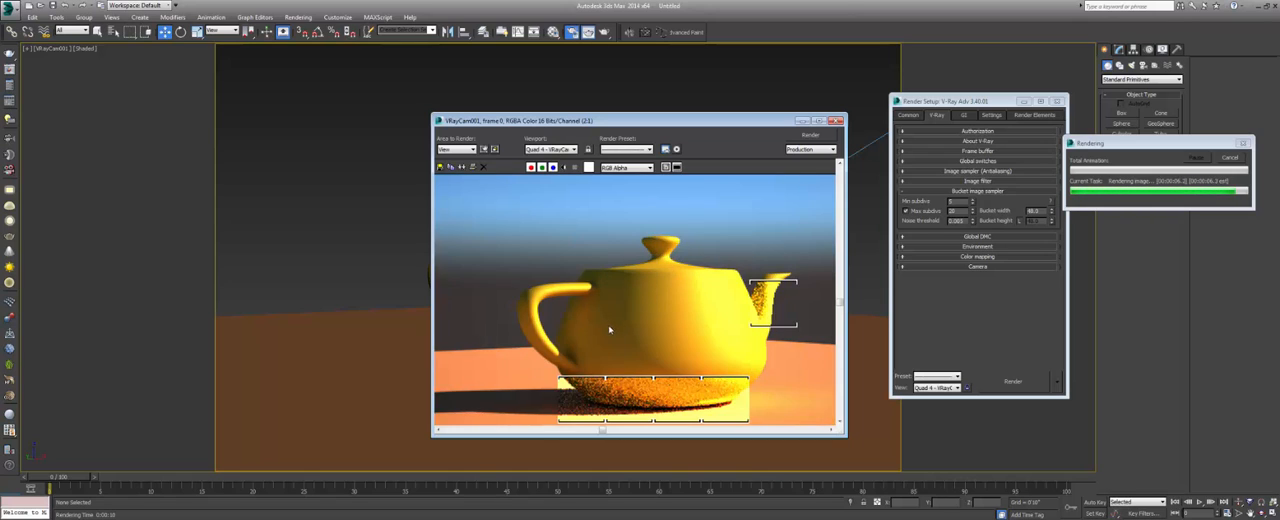
scroll(610, 329, down, 1)
scroll(615, 327, up, 1)
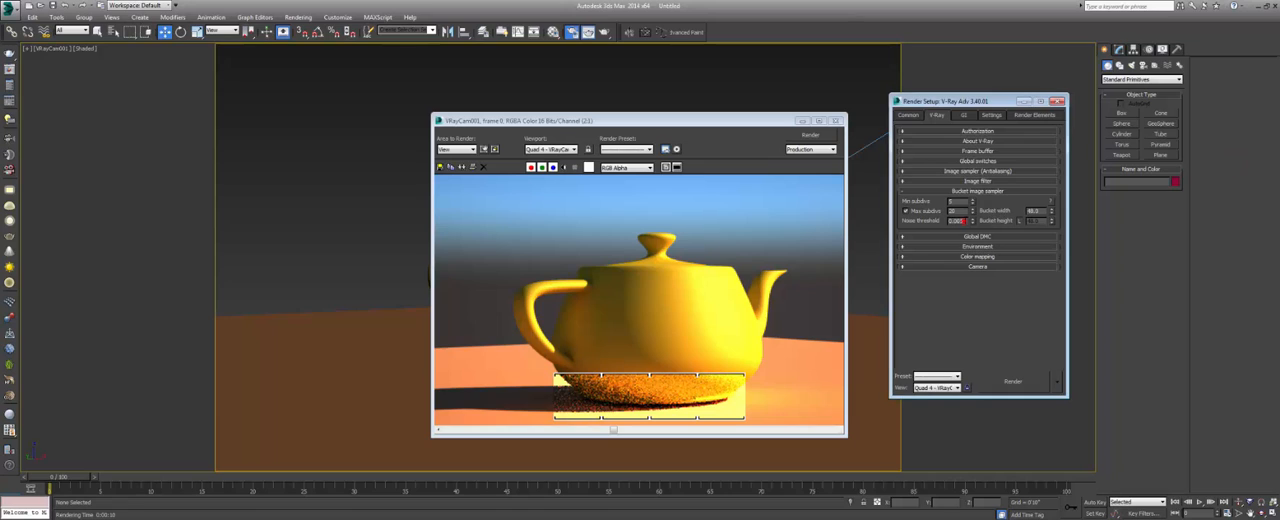
Review the bucket sampler's noise threshold and look at the whole rendered image.
double_click(962, 220)
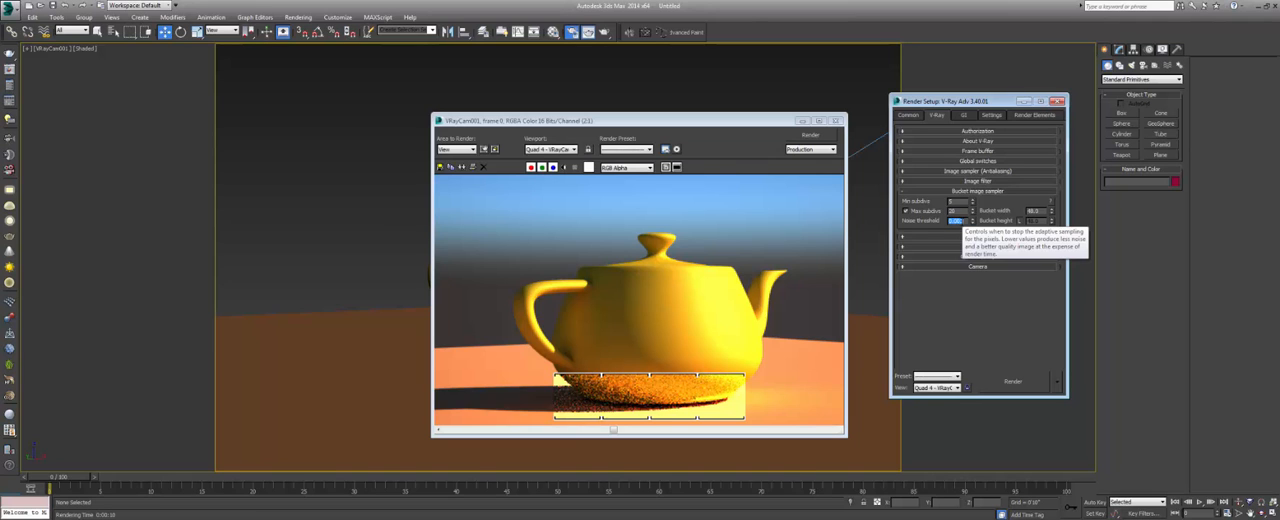
click(810, 135)
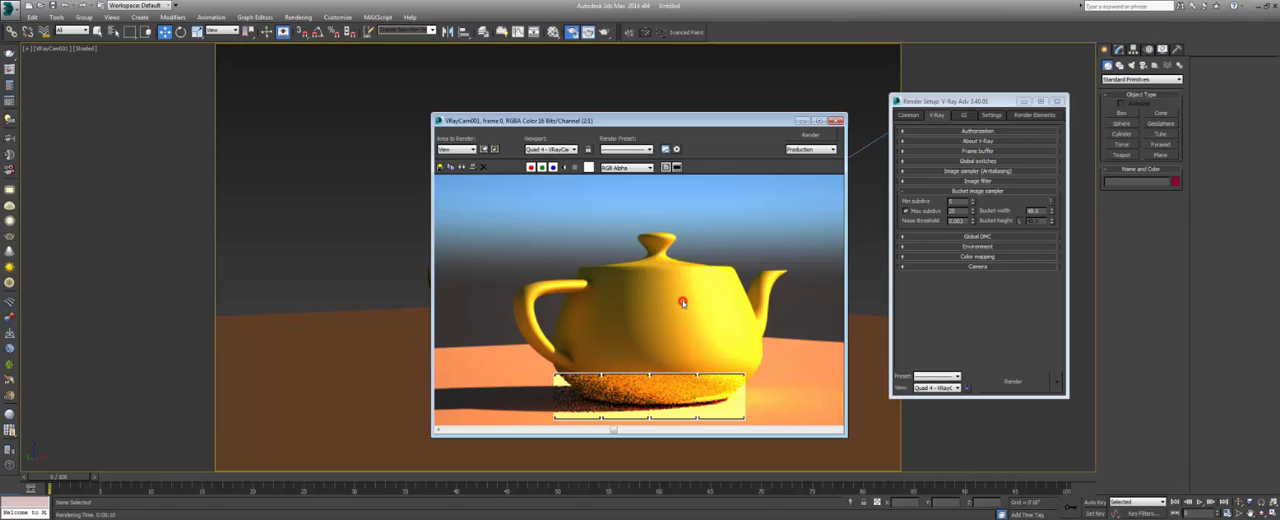
scroll(684, 301, down, 1)
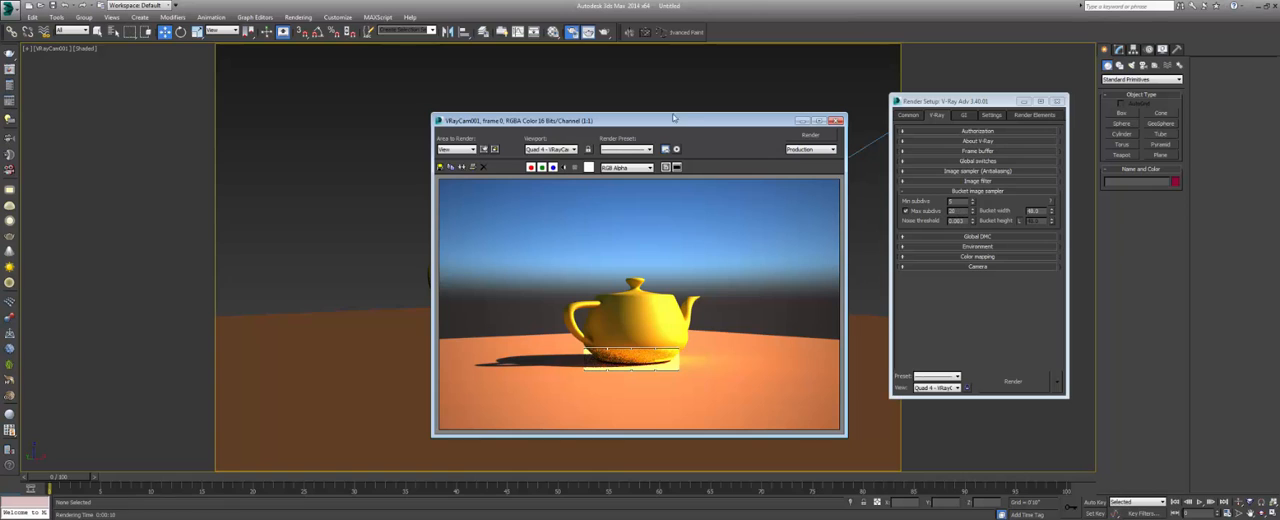
drag(690, 122, 666, 121)
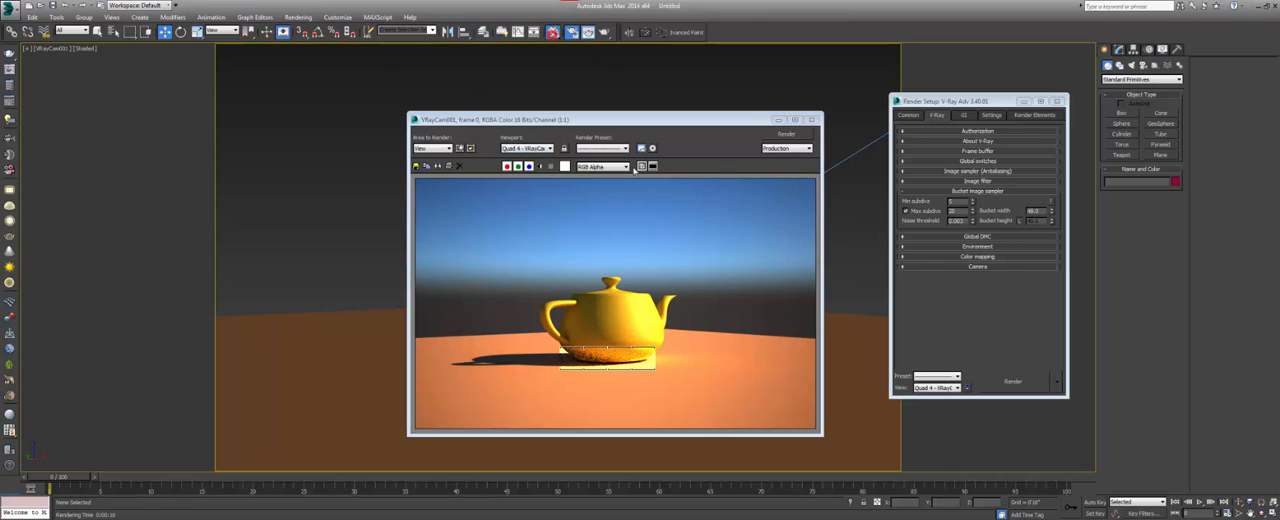
Check the reflection and refraction subdivision parameters of the first material in the Material Editor, and close the editor.
key(m)
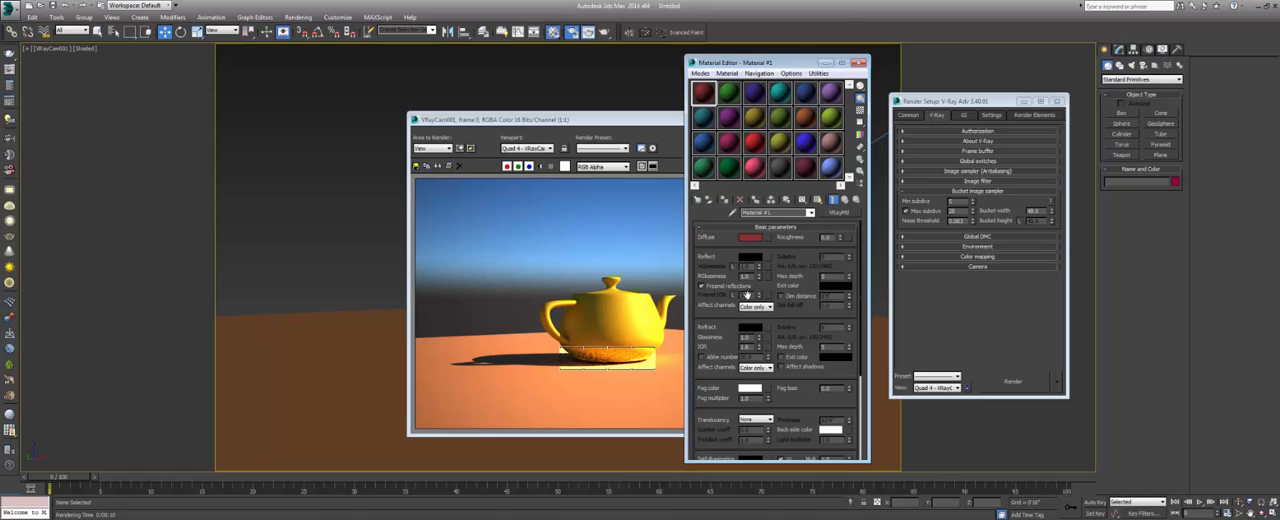
scroll(812, 288, down, 1)
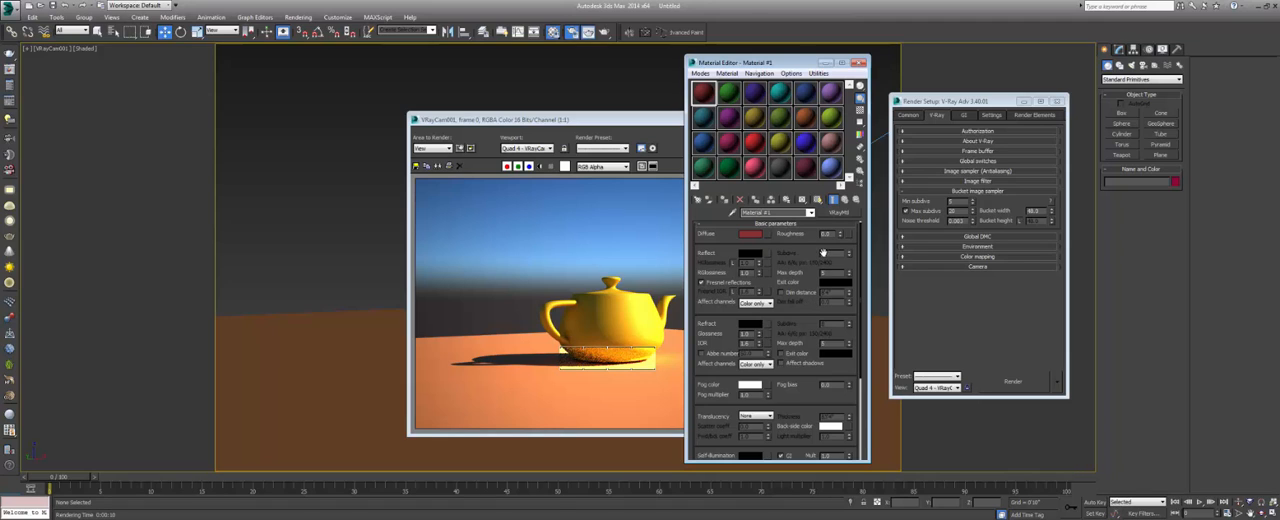
scroll(822, 253, up, 1)
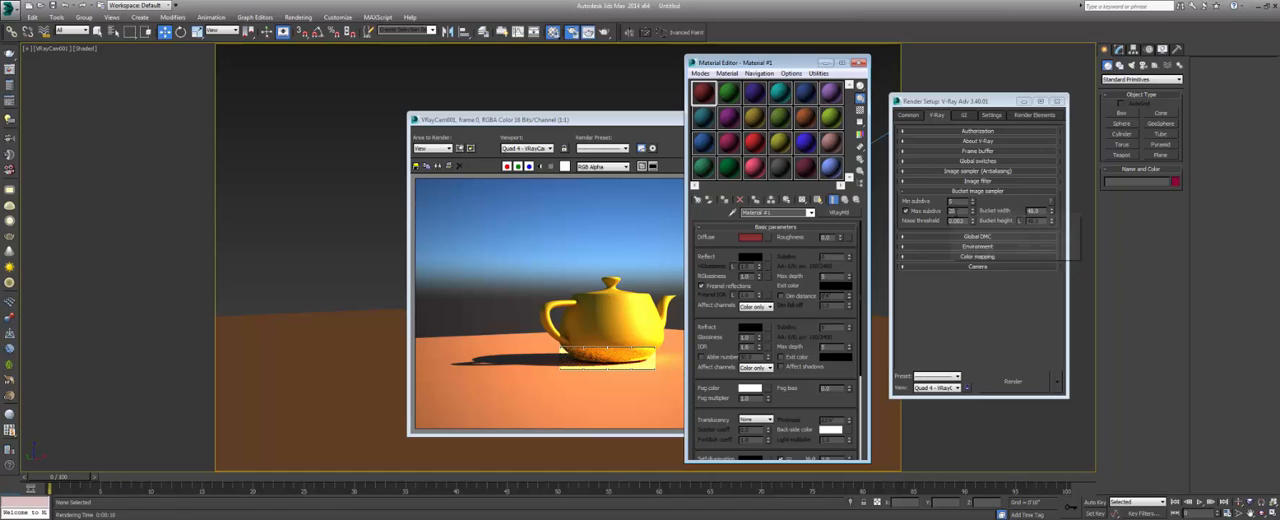
click(858, 62)
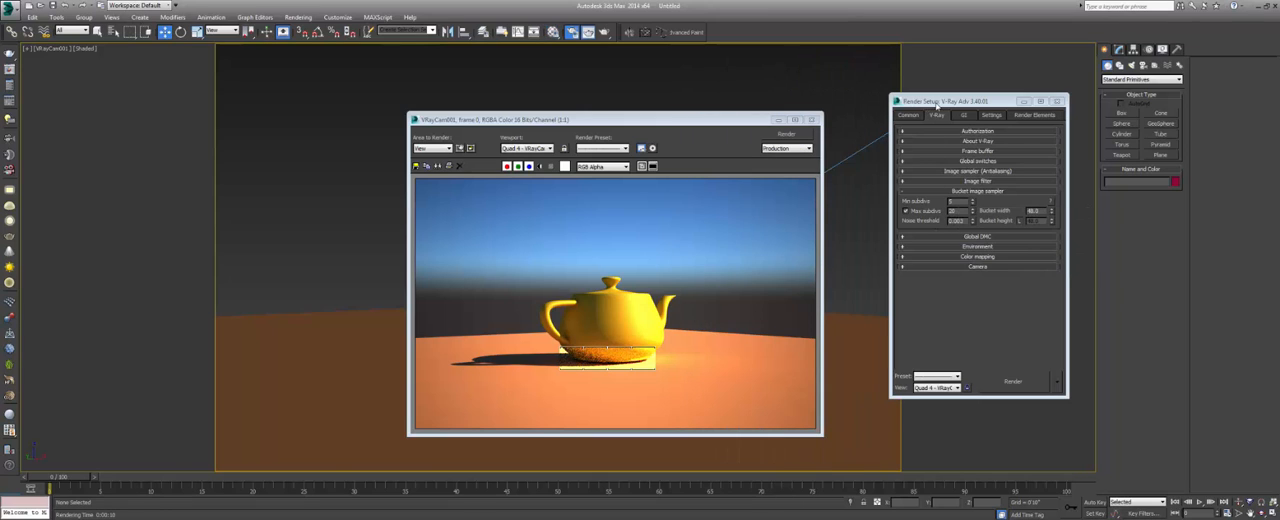
Place the render settings beside the rendered frame, review the noise threshold and min subdivs, and collapse the Bucket image sampler section.
drag(936, 104, 877, 122)
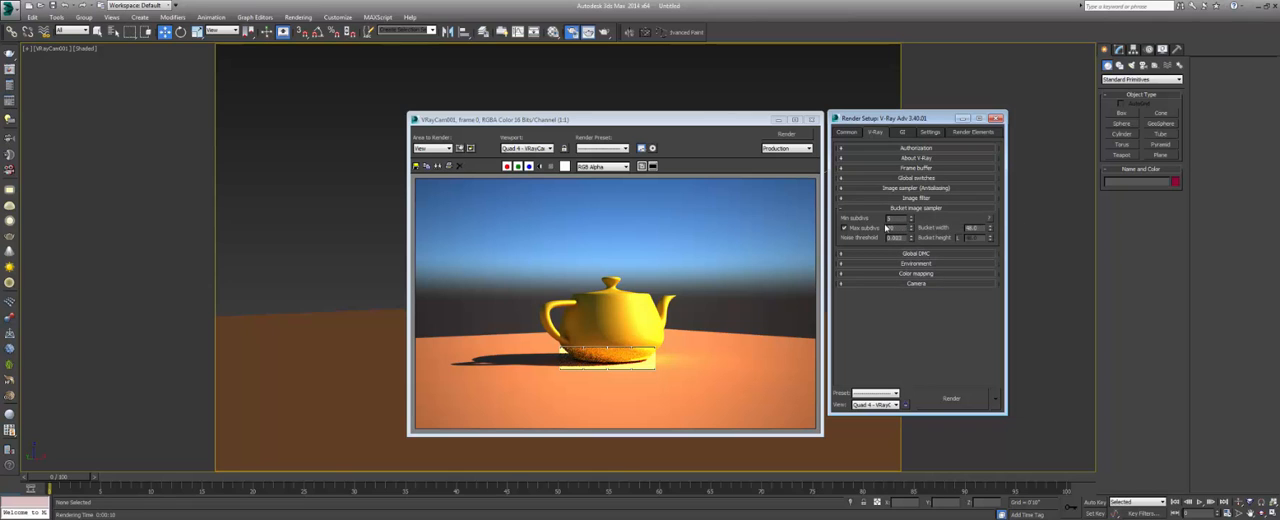
drag(696, 130, 690, 132)
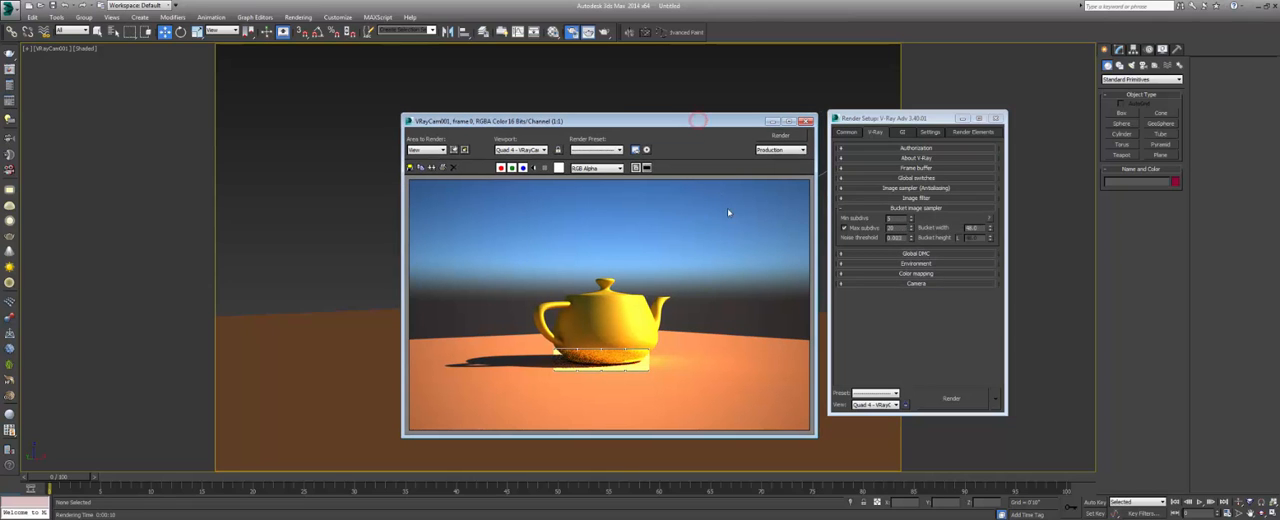
click(903, 237)
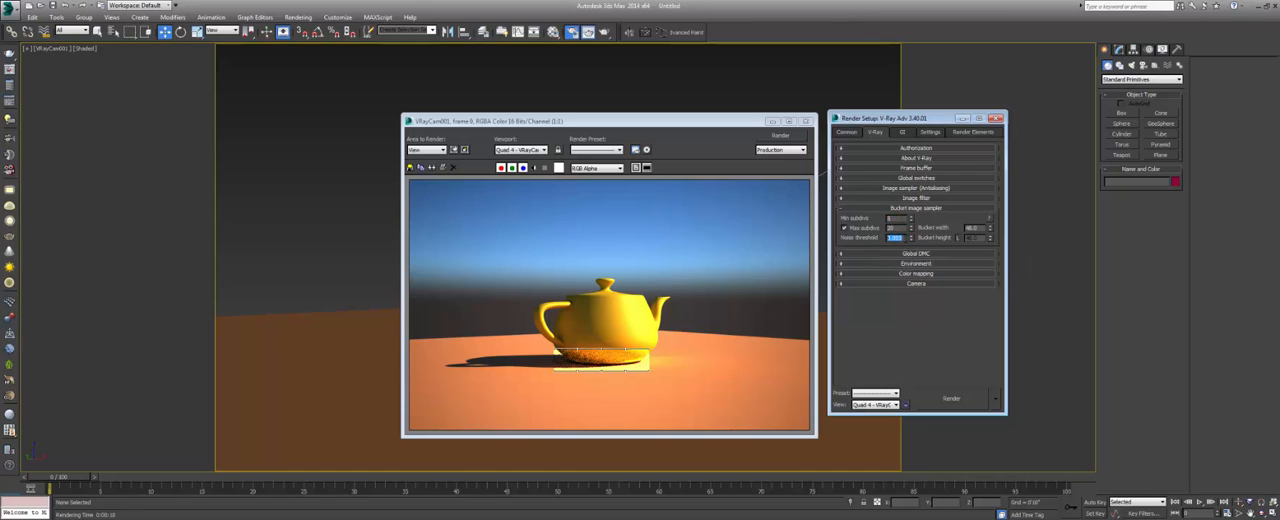
drag(896, 220, 879, 224)
key(Return)
click(907, 208)
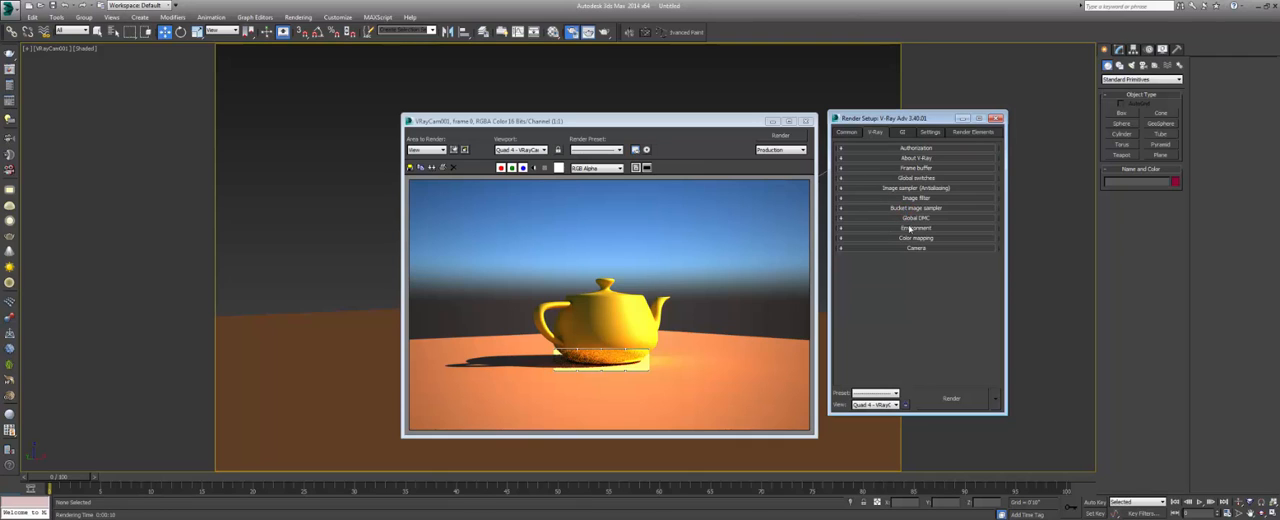
Expand the V-Ray Environment settings and place the Environment and Effects window beside the render settings, clear of the rendered frame.
click(914, 228)
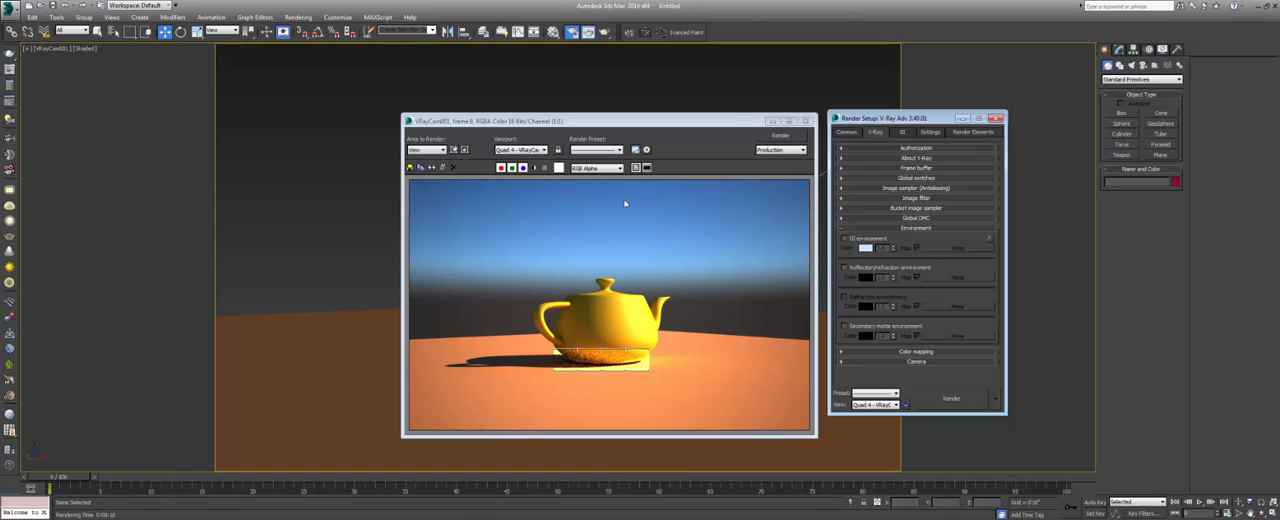
drag(681, 122, 532, 121)
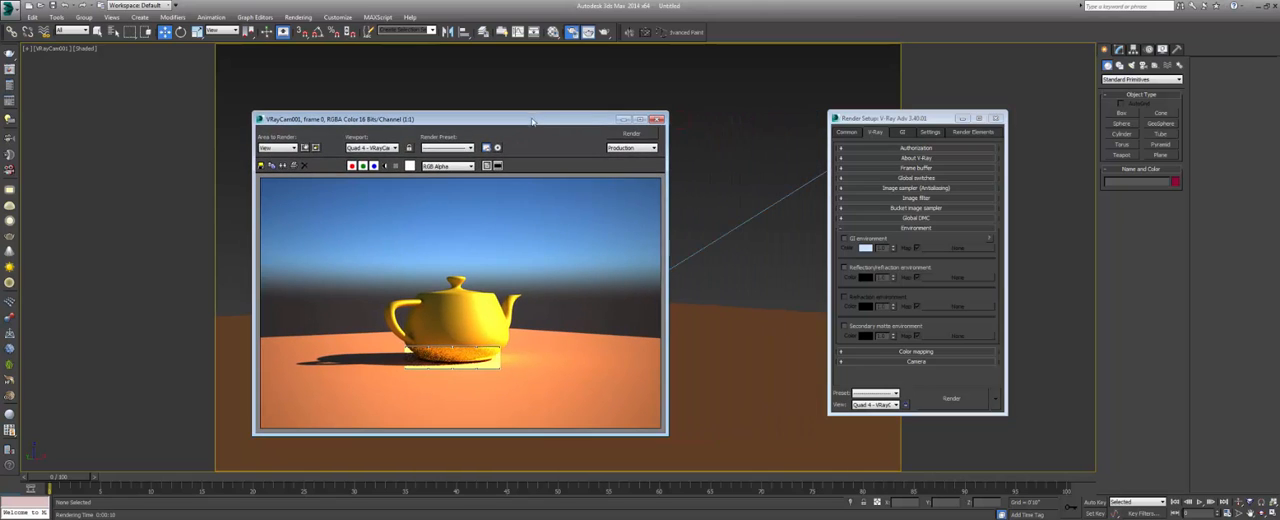
click(565, 4)
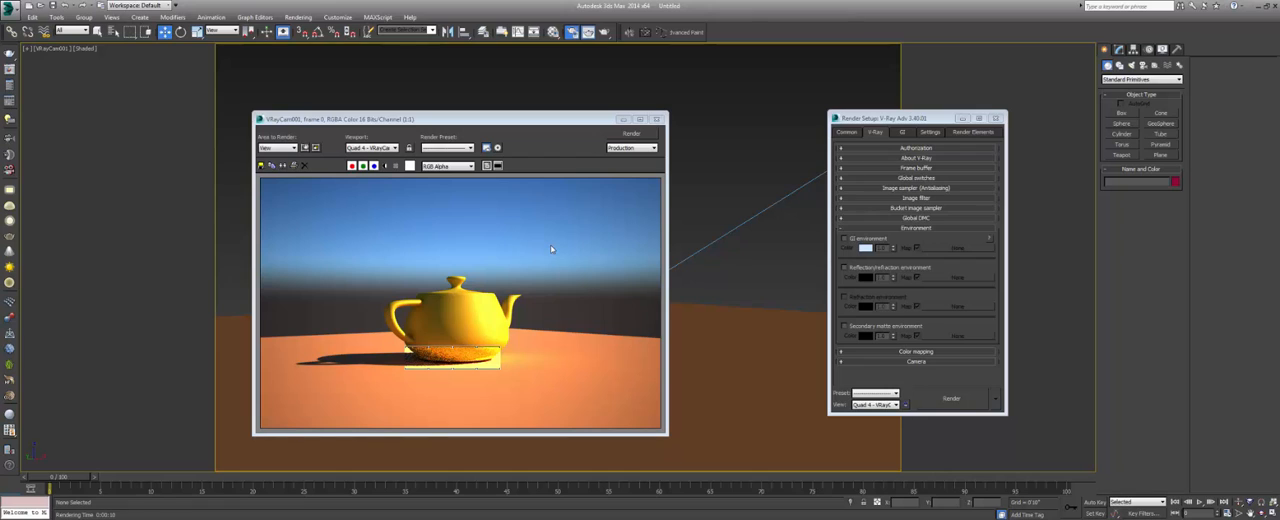
click(298, 17)
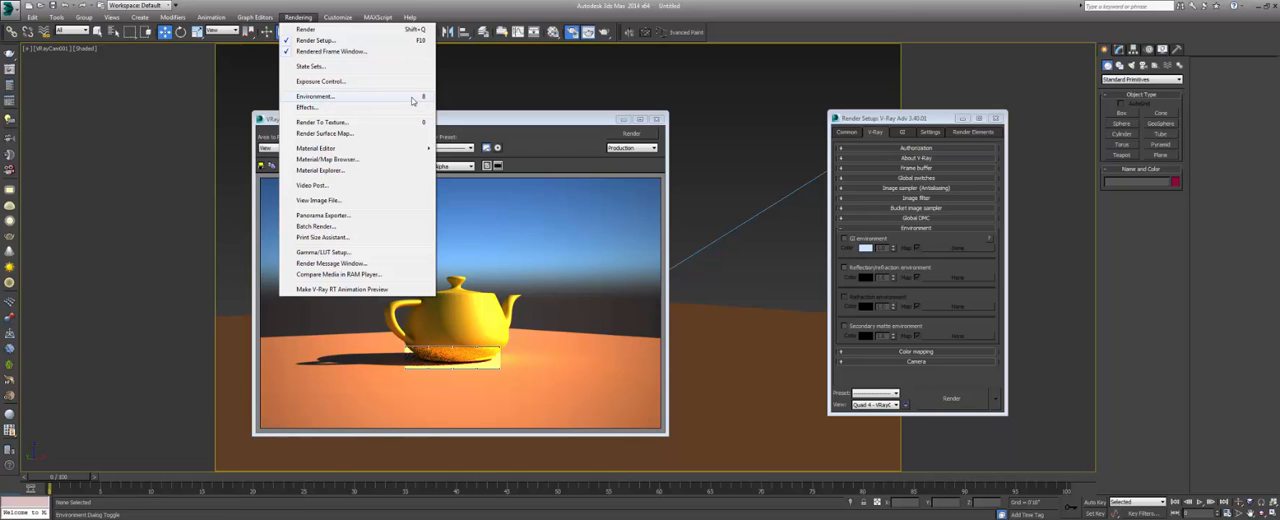
click(375, 98)
drag(328, 69, 1137, 128)
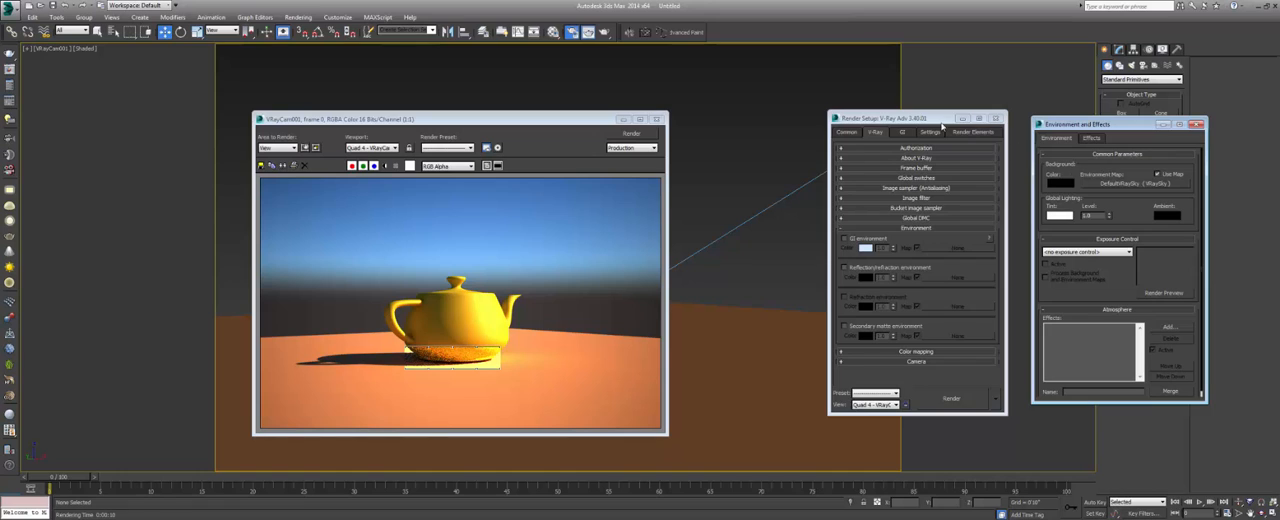
drag(934, 124, 912, 124)
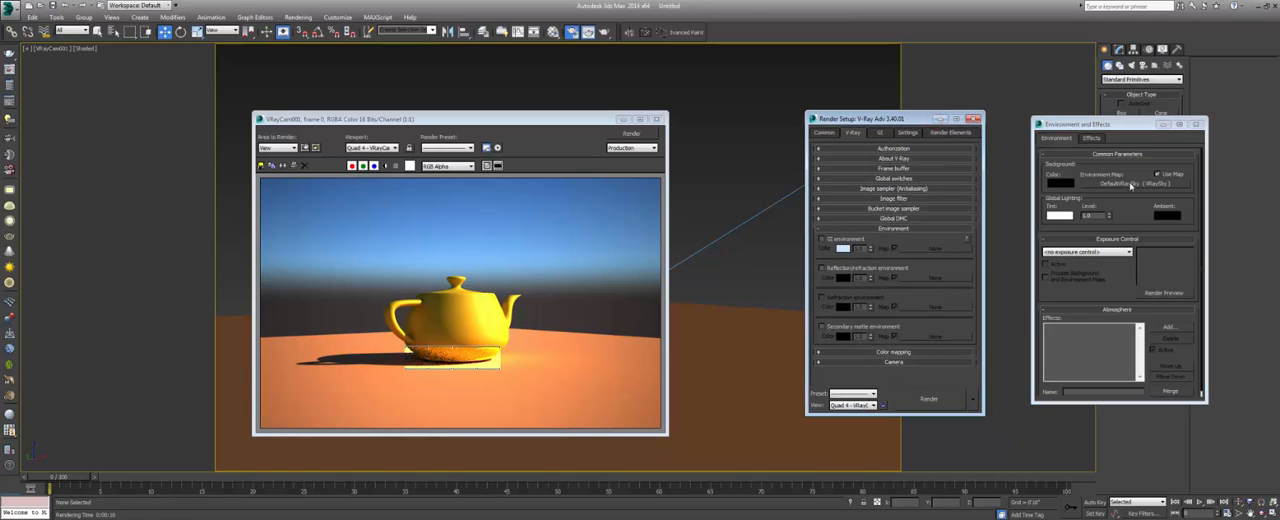
Enable the GI environment override, assign the scene's VRaySky environment map to it as an instance, and set its multiplier to 30.
click(824, 239)
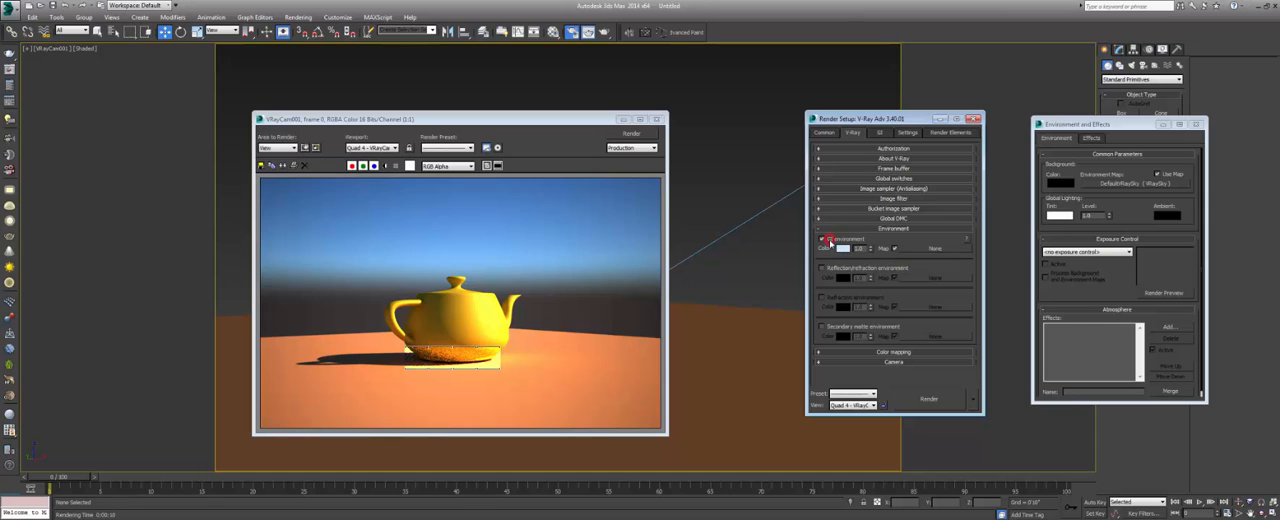
click(1134, 190)
drag(1040, 202, 929, 254)
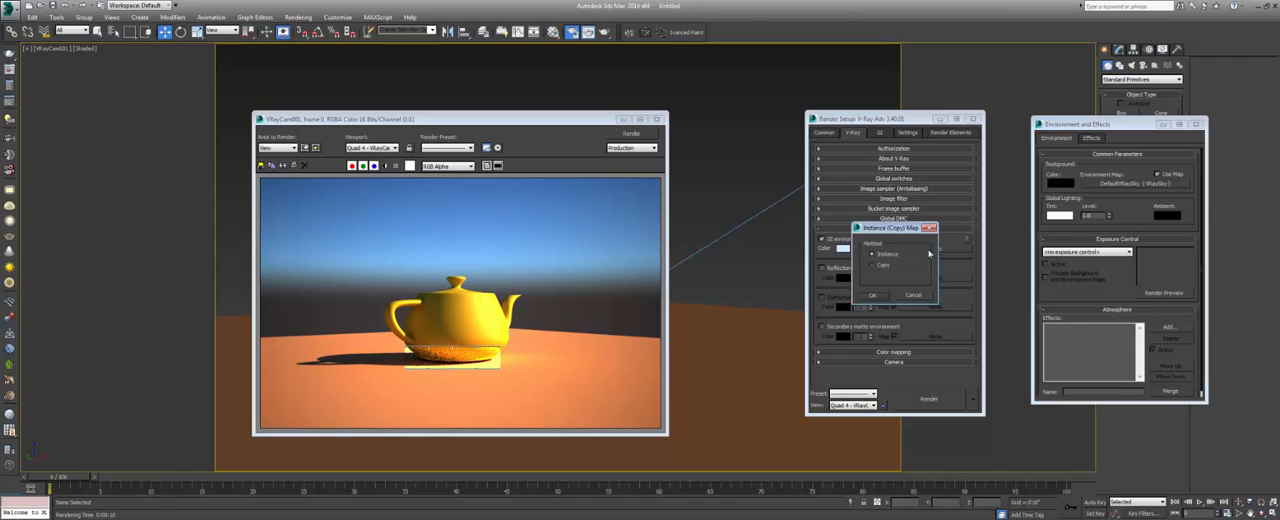
click(873, 295)
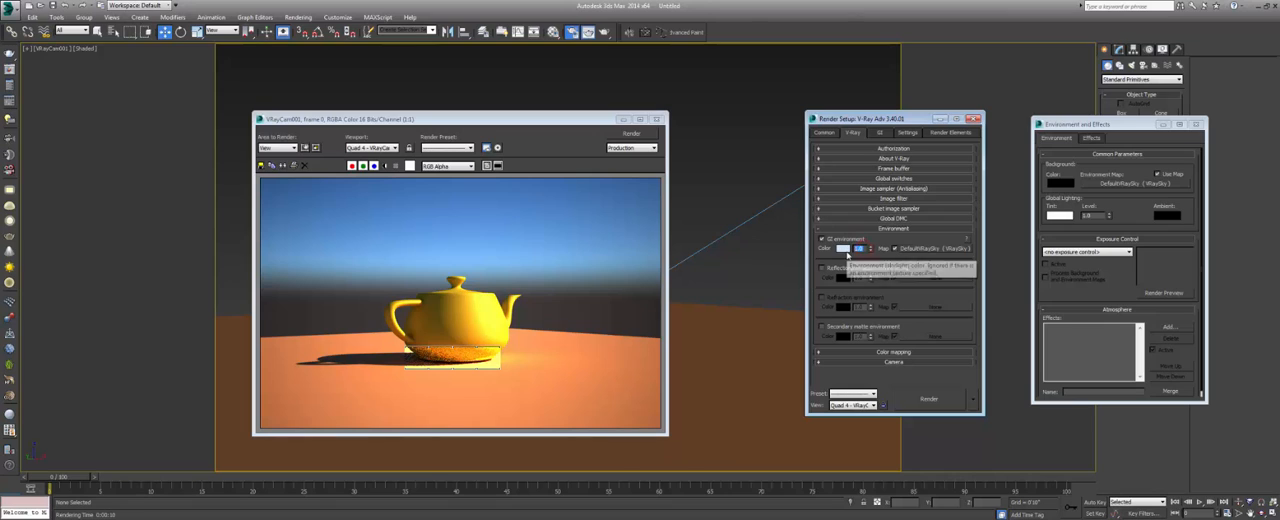
text(30)
key(Return)
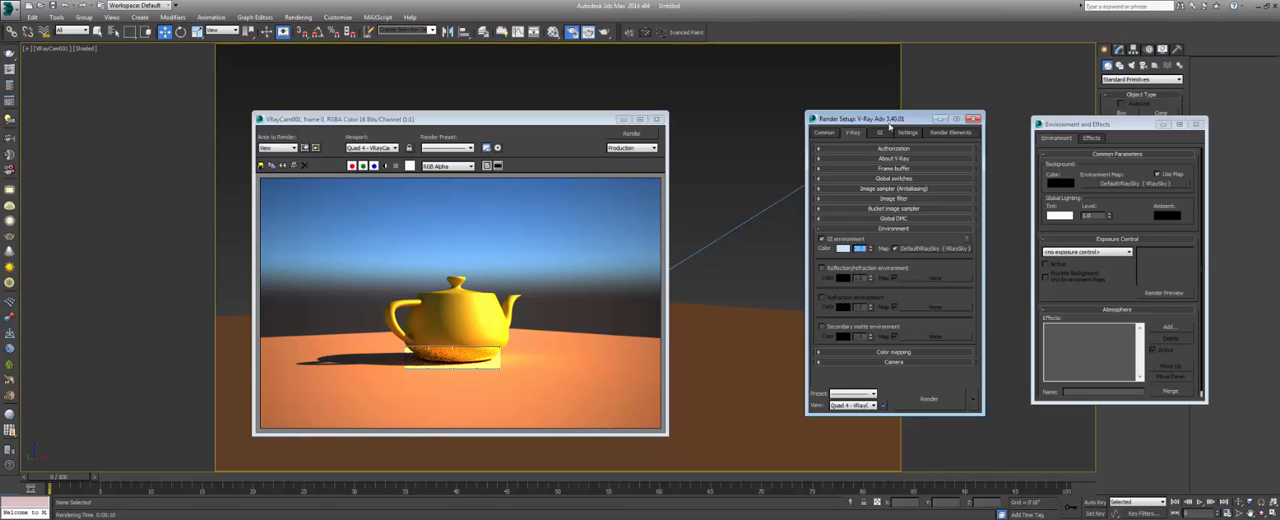
Close the Environment and Effects window and switch from the V-Ray Environment settings to the Color mapping settings.
click(1196, 124)
drag(911, 122, 924, 122)
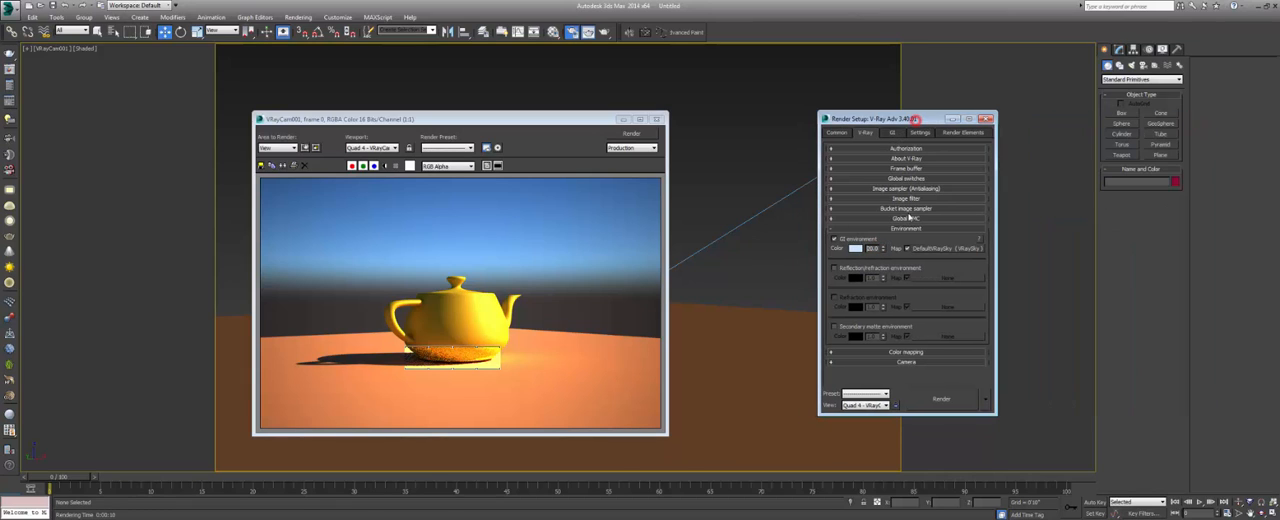
click(904, 229)
click(904, 239)
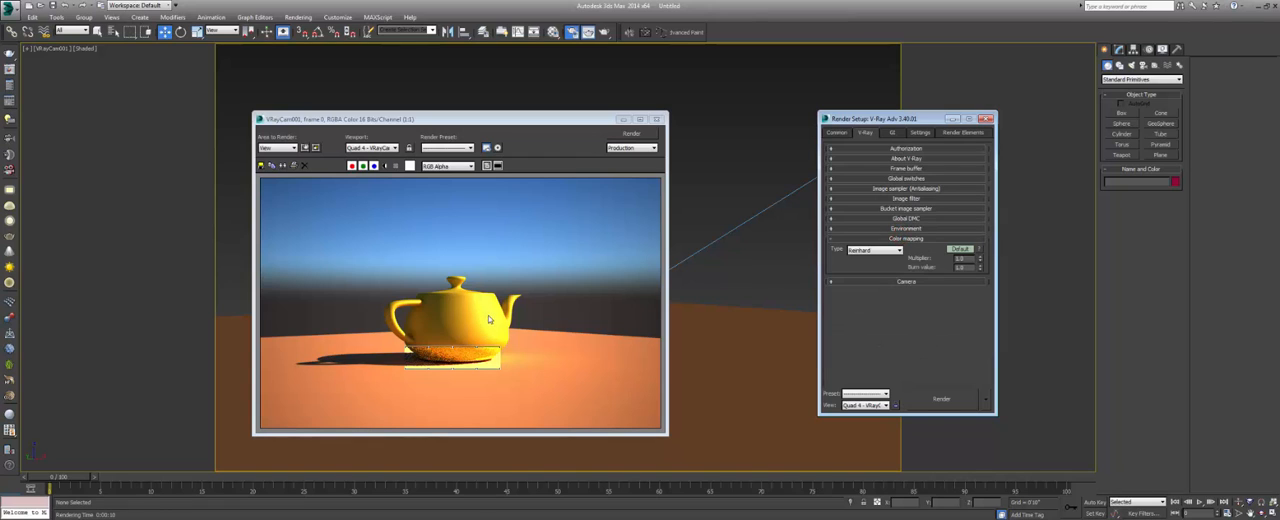
Inspect the teapot's brightness in the rendered image and set the color mapping type to Exponential.
scroll(478, 318, up, 1)
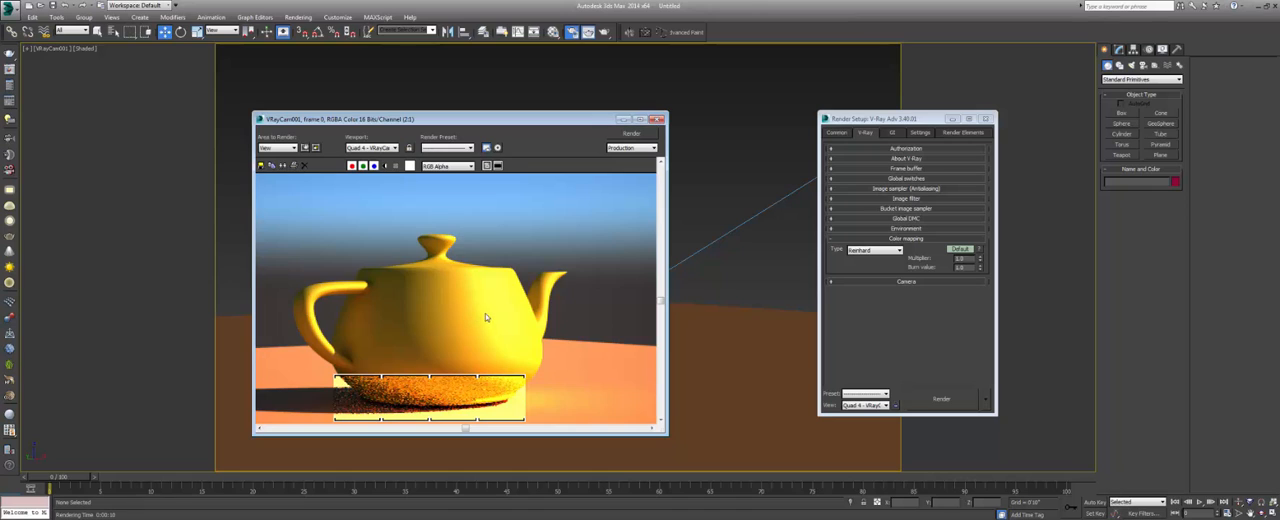
scroll(486, 318, down, 1)
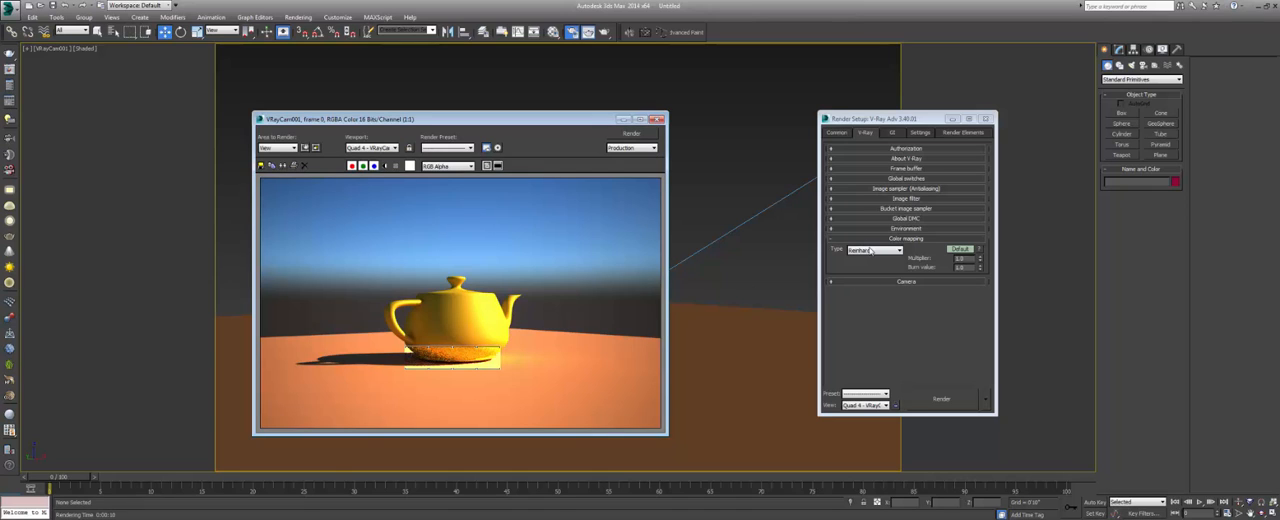
mouse_move(870, 251)
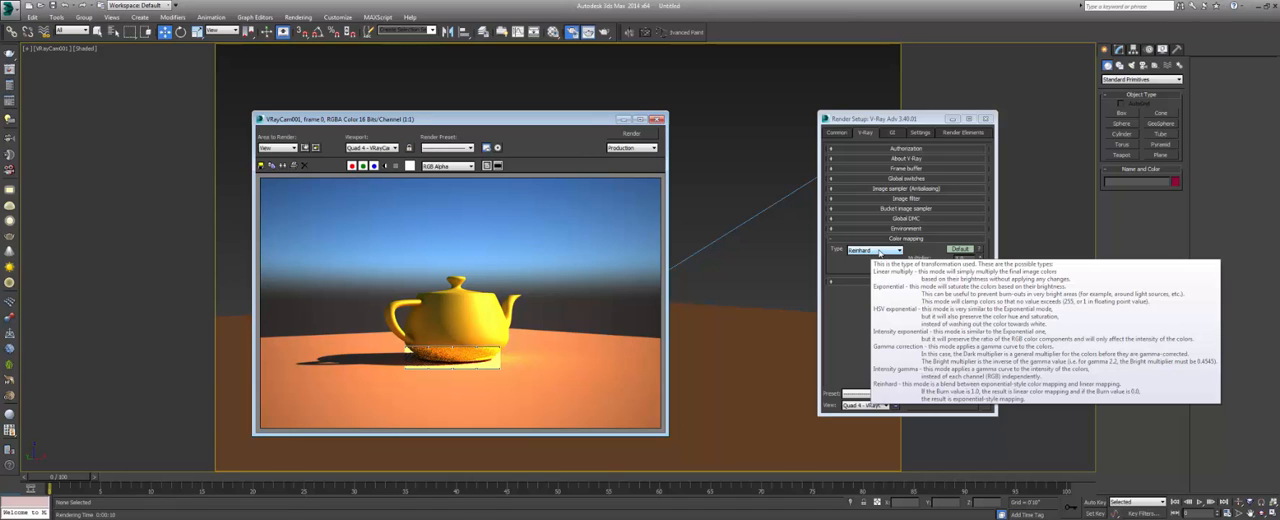
click(878, 251)
click(878, 314)
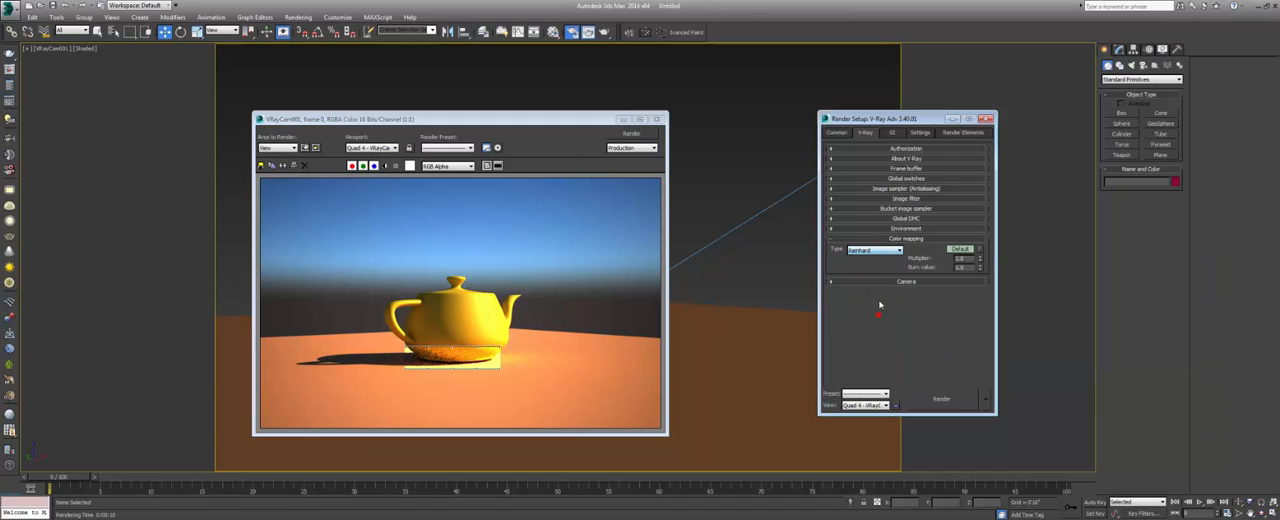
mouse_move(877, 254)
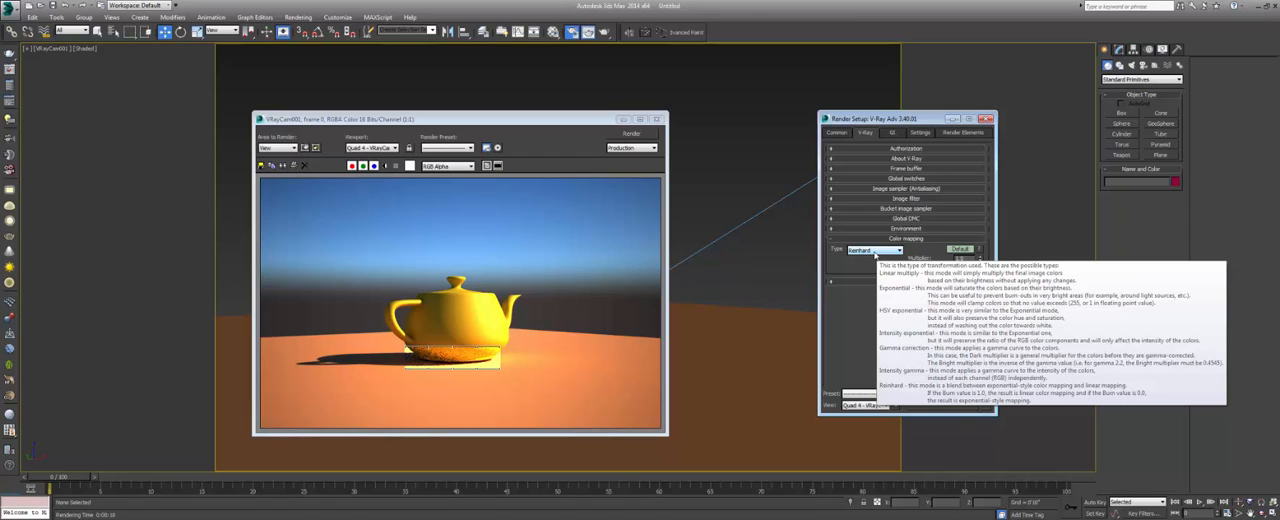
click(876, 251)
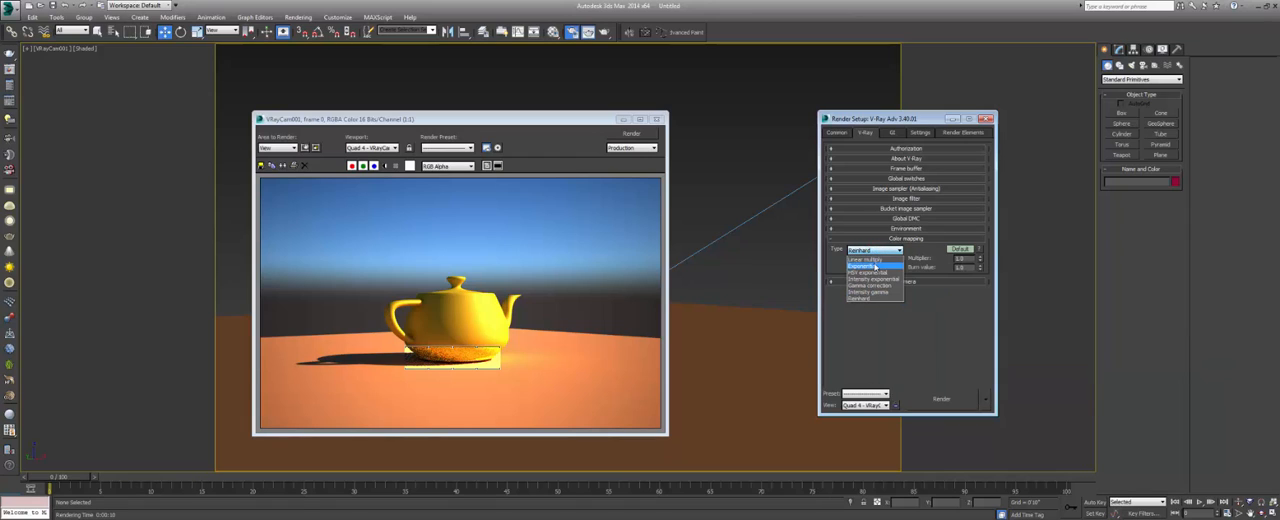
click(876, 265)
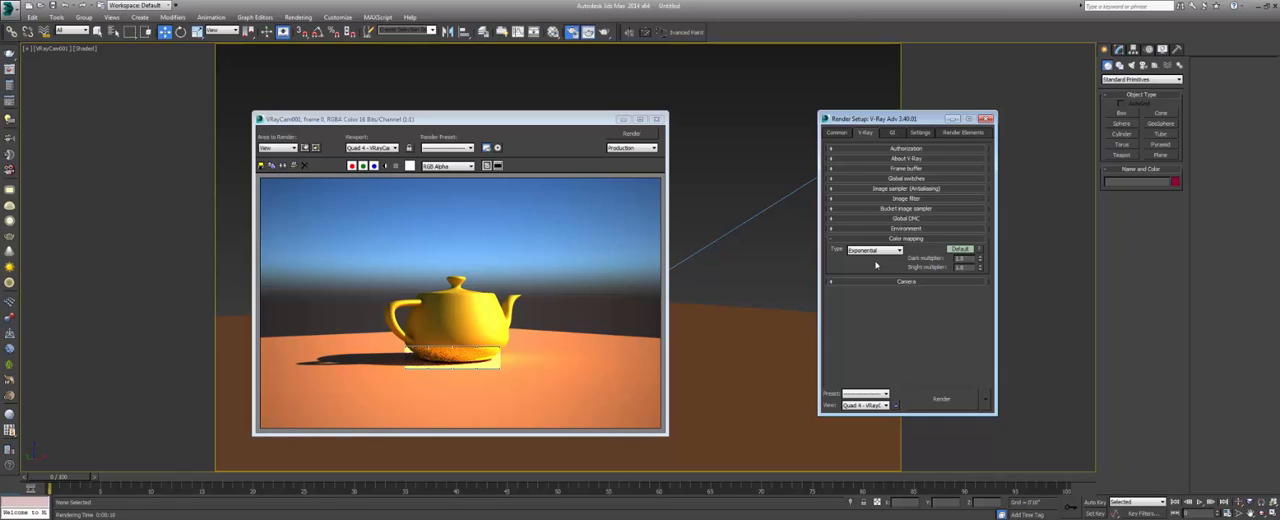
Show the advanced color mapping options, set gamma to 1.0, enable Sub-pixel mapping and Clamp output, and collapse the section.
click(959, 248)
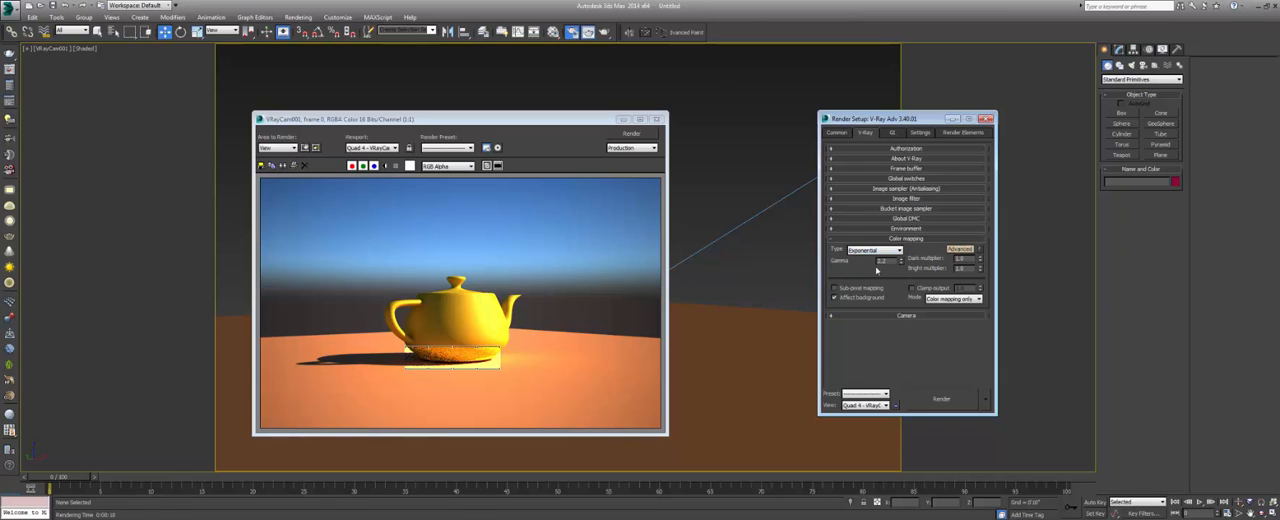
double_click(881, 260)
click(887, 270)
click(845, 289)
click(913, 289)
drag(518, 119, 549, 142)
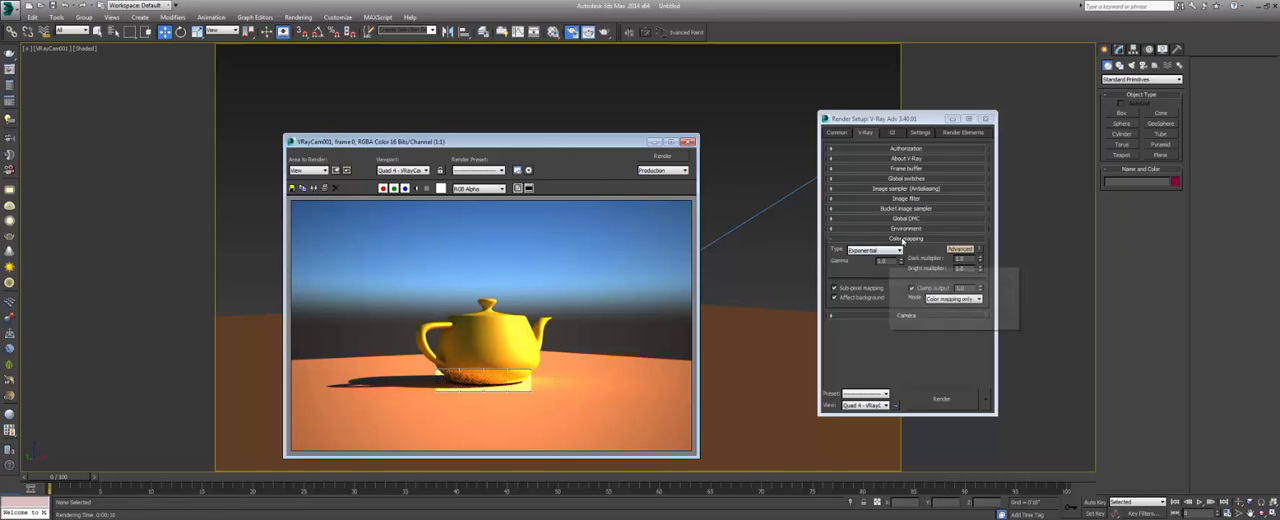
click(905, 240)
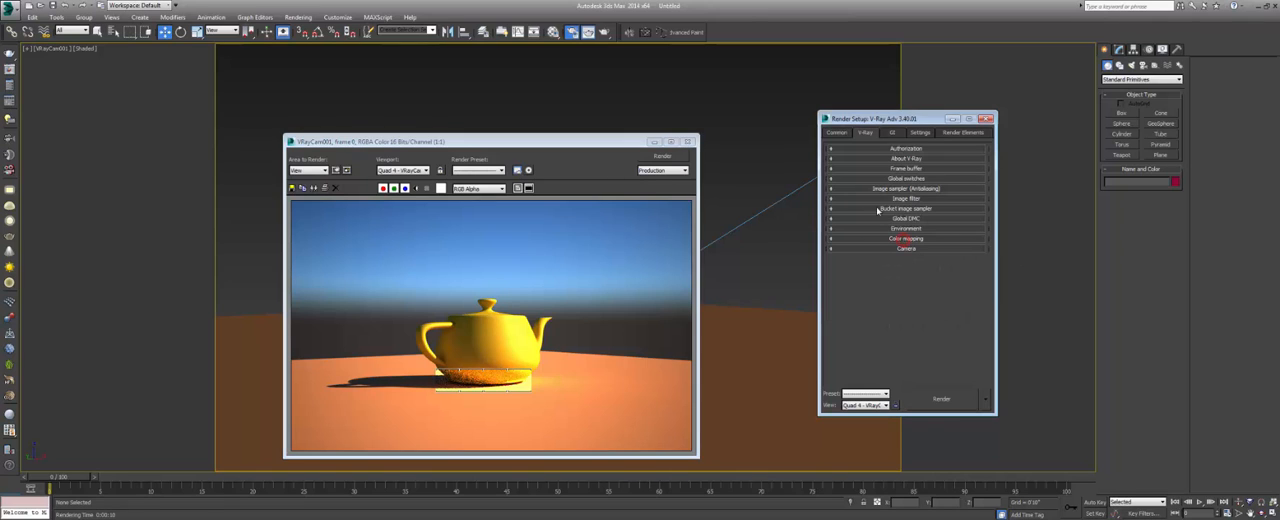
Review the common output parameters, the frame buffer options, the image sampler type and the bucket sampler settings.
click(840, 133)
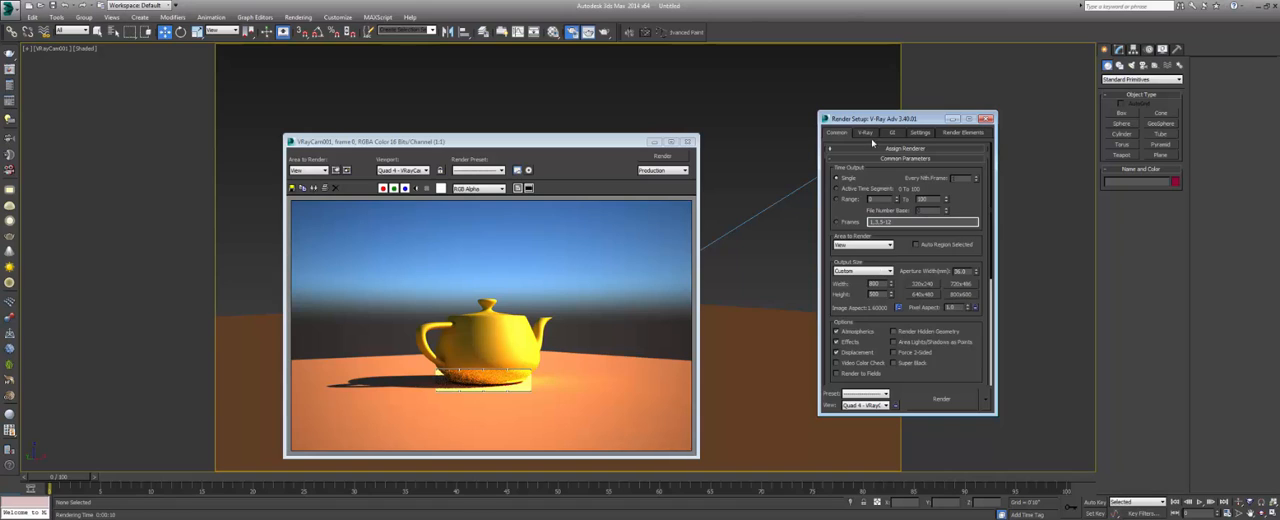
click(866, 132)
click(905, 168)
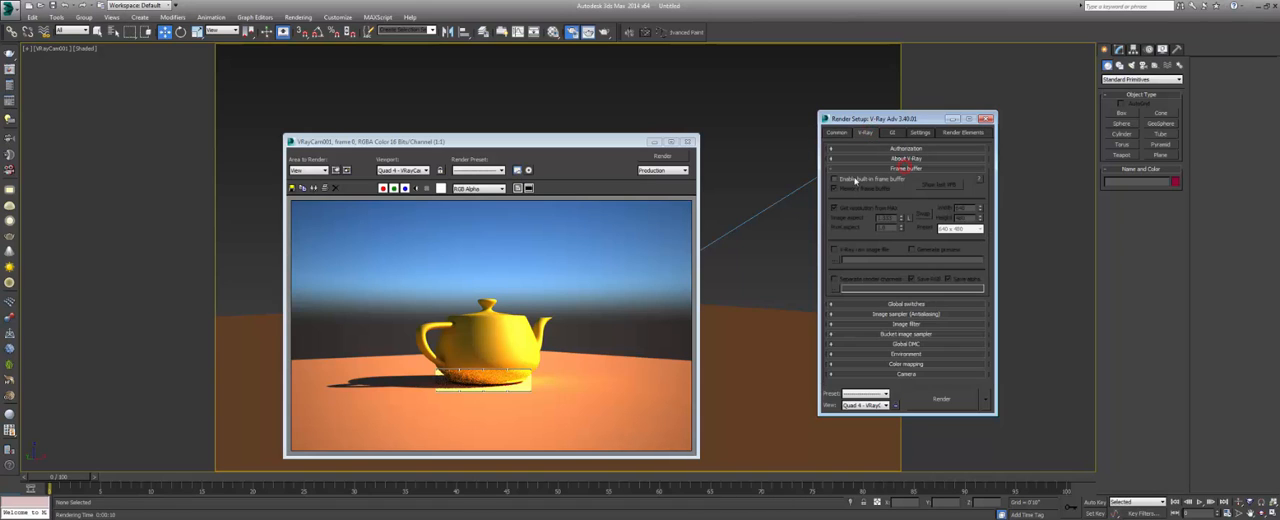
click(896, 168)
click(906, 188)
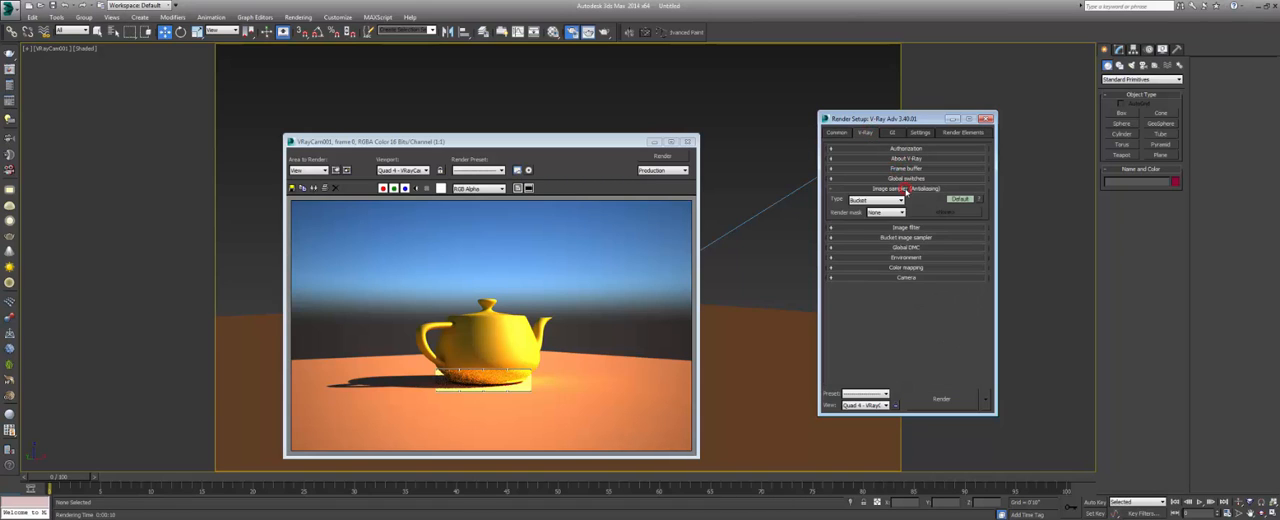
click(881, 201)
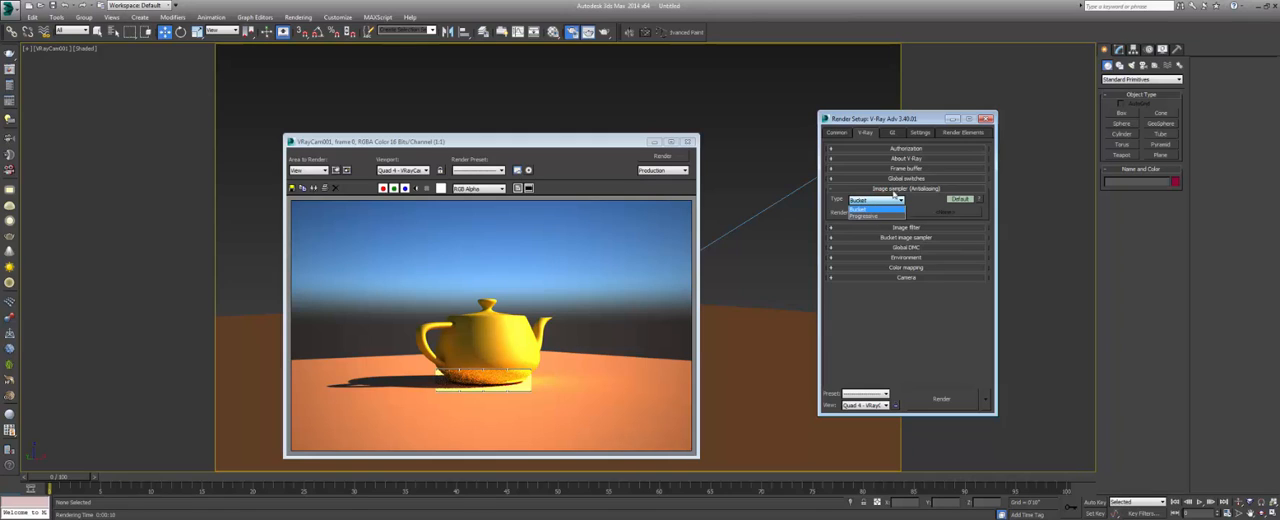
click(893, 199)
click(898, 190)
click(906, 209)
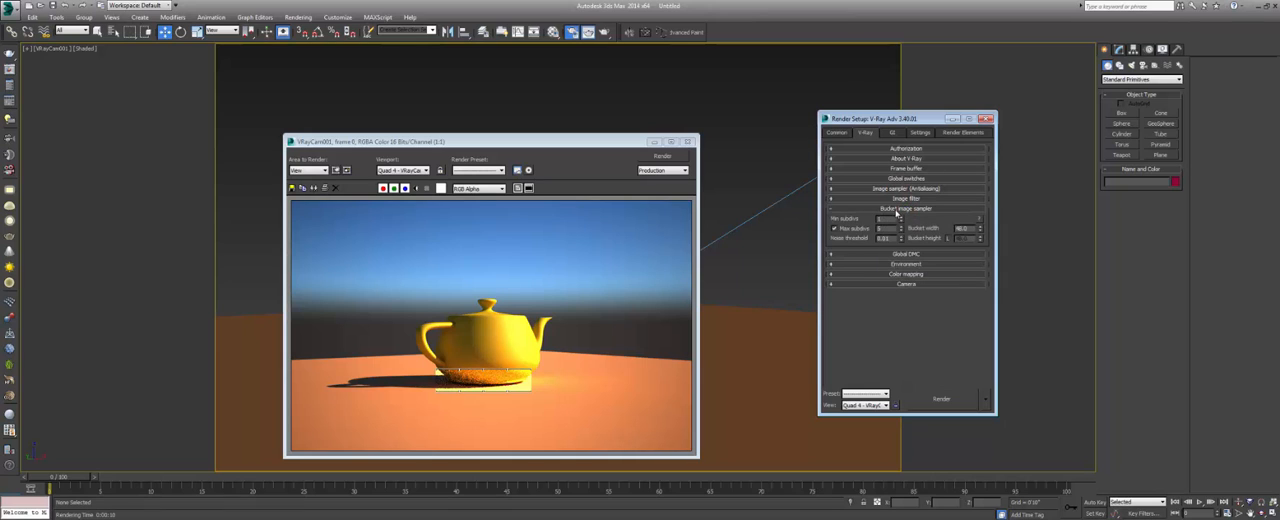
click(898, 209)
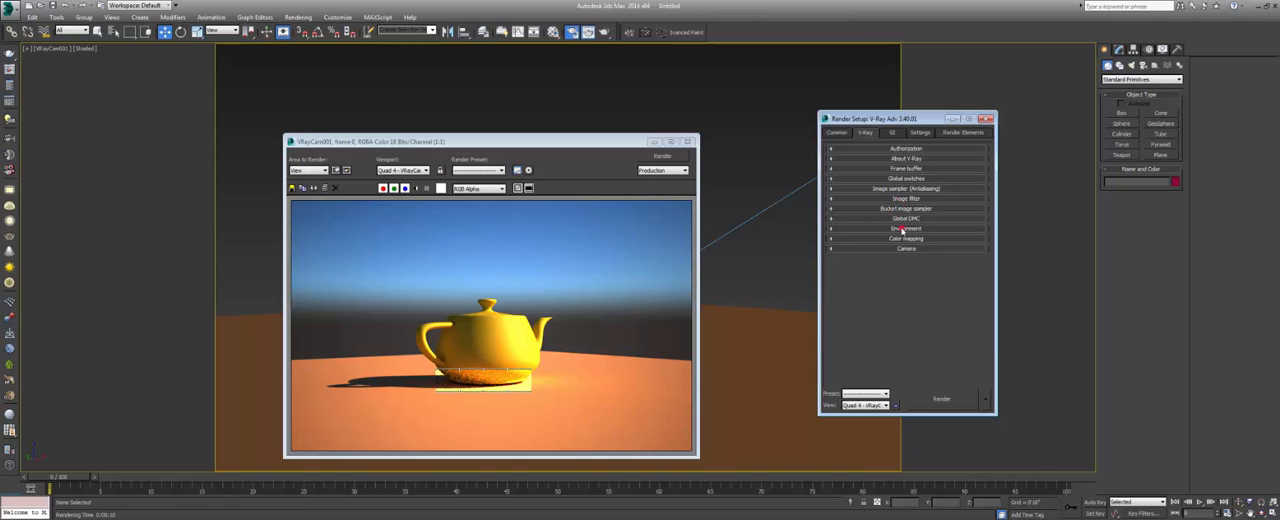
Check the GI environment's sky map and multiplier against the scene's environment map, and collapse the Environment section.
click(904, 229)
click(856, 242)
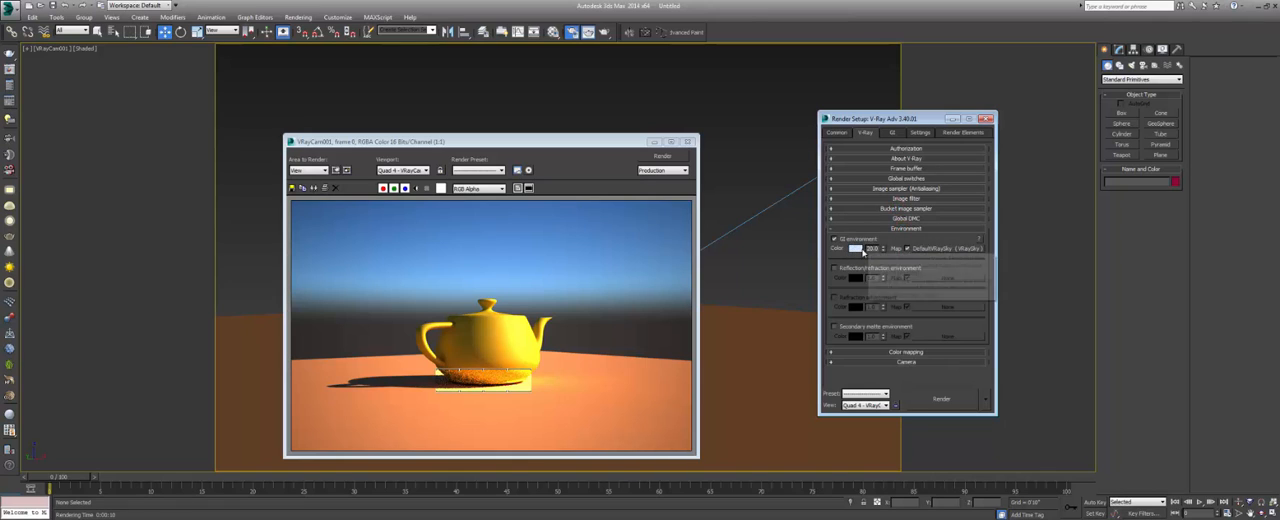
key(8)
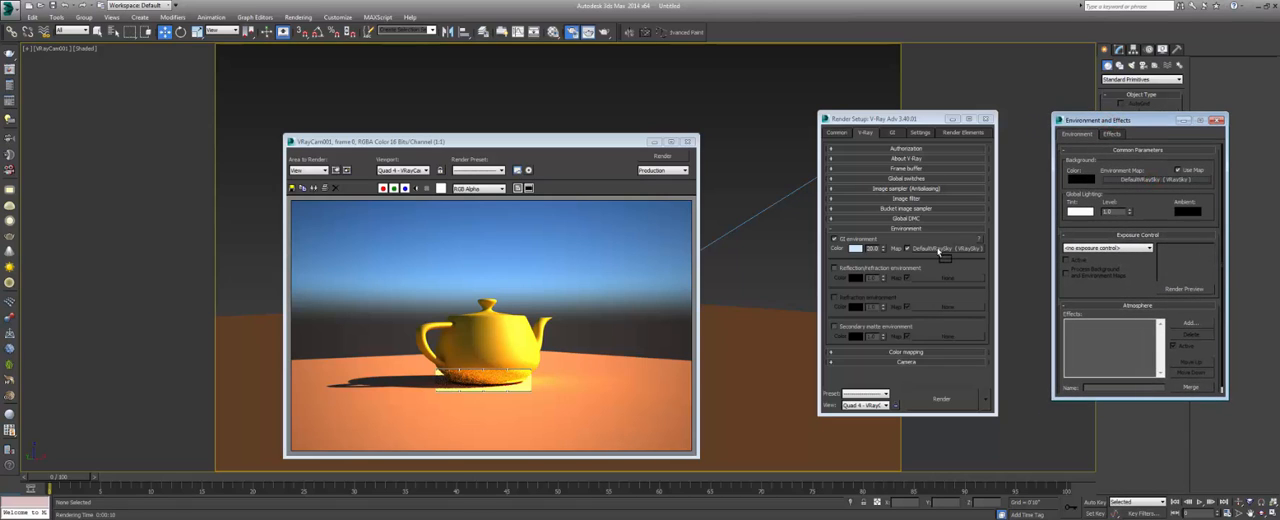
click(1217, 120)
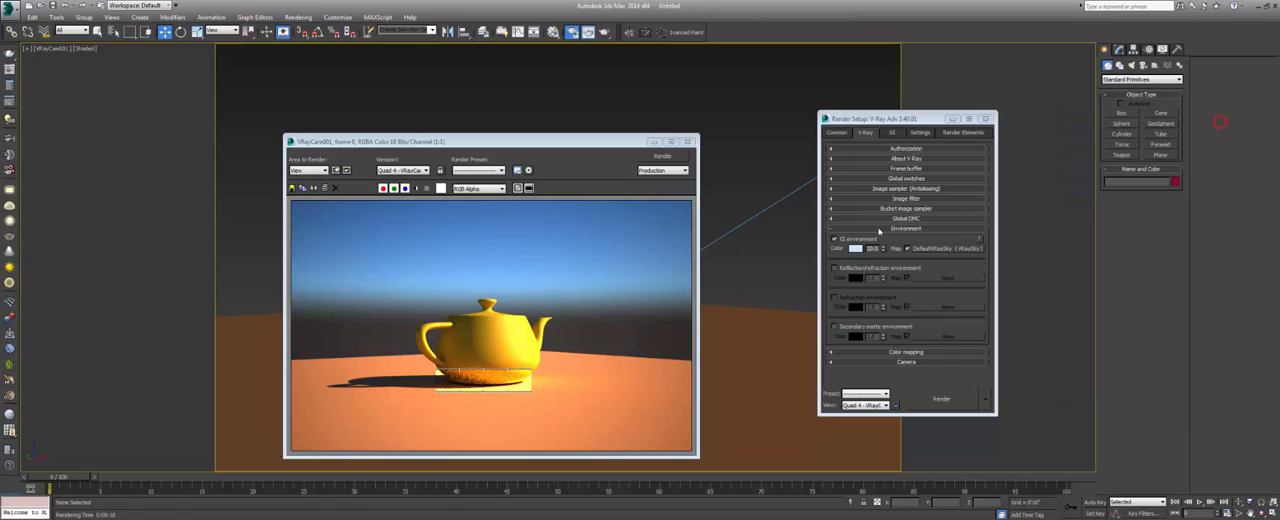
click(888, 229)
Review the color mapping type, gamma, Sub-pixel mapping and Clamp output in the advanced Color mapping settings.
click(897, 239)
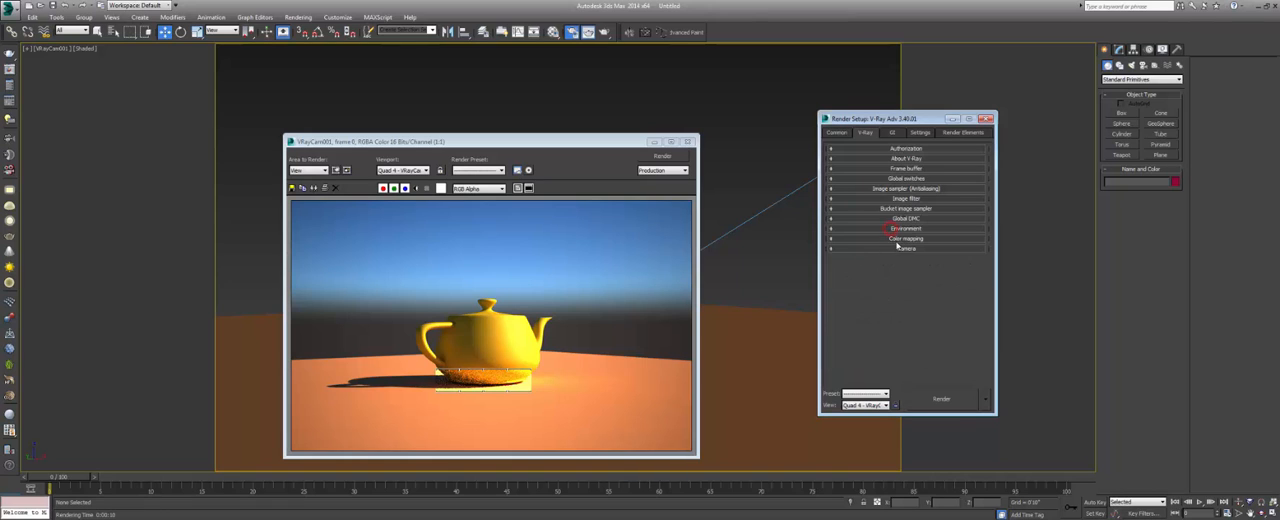
click(876, 251)
click(870, 266)
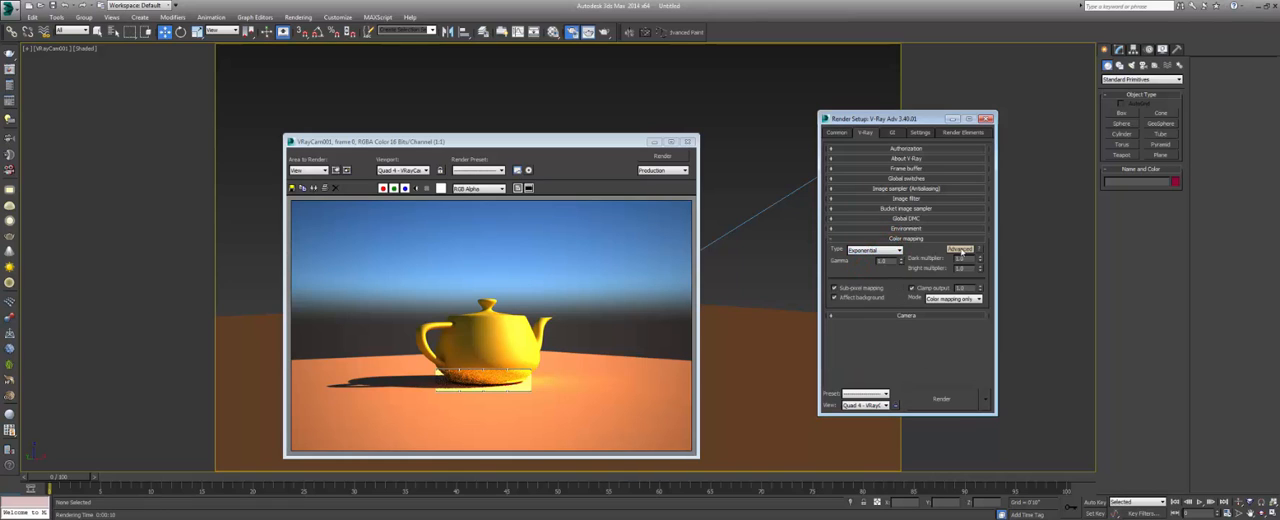
click(960, 249)
click(960, 249)
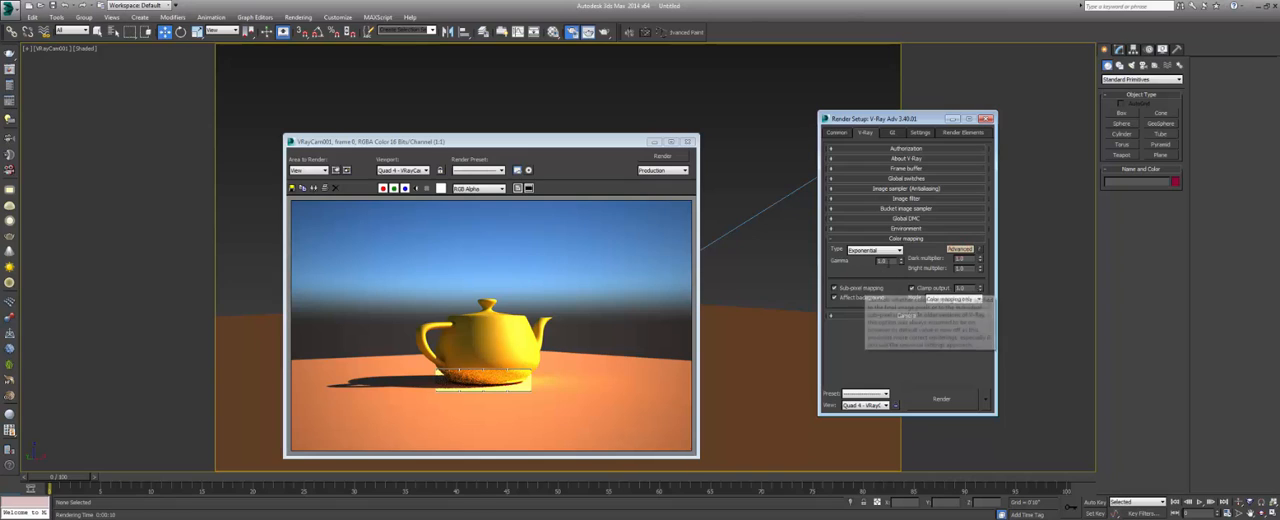
click(886, 261)
click(889, 276)
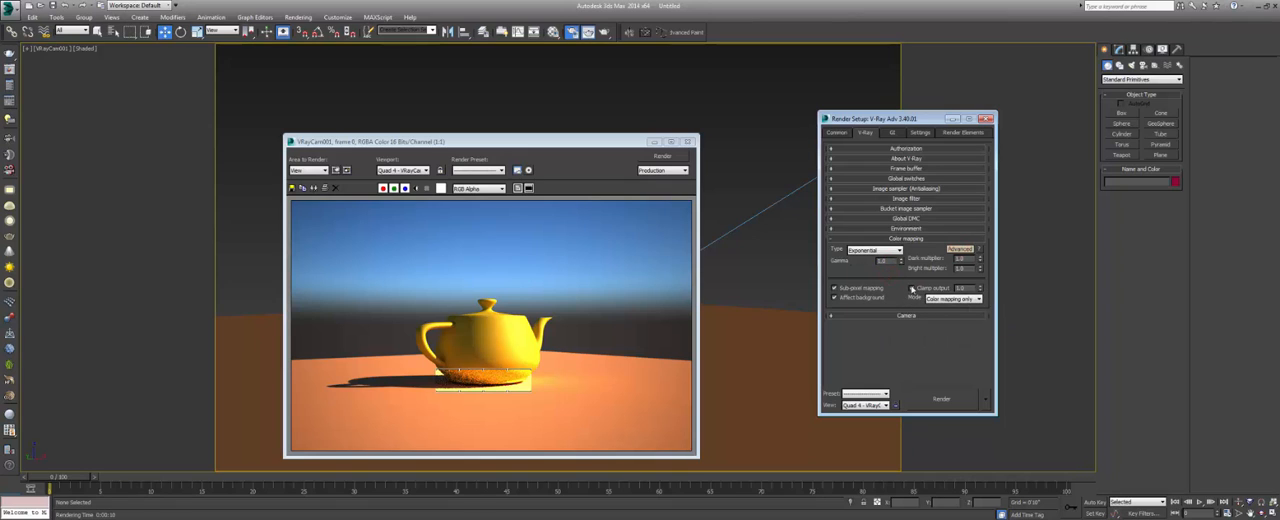
Review the Clamp output option, collapse the Color mapping section and show the Global illumination settings.
click(912, 288)
click(903, 238)
click(895, 132)
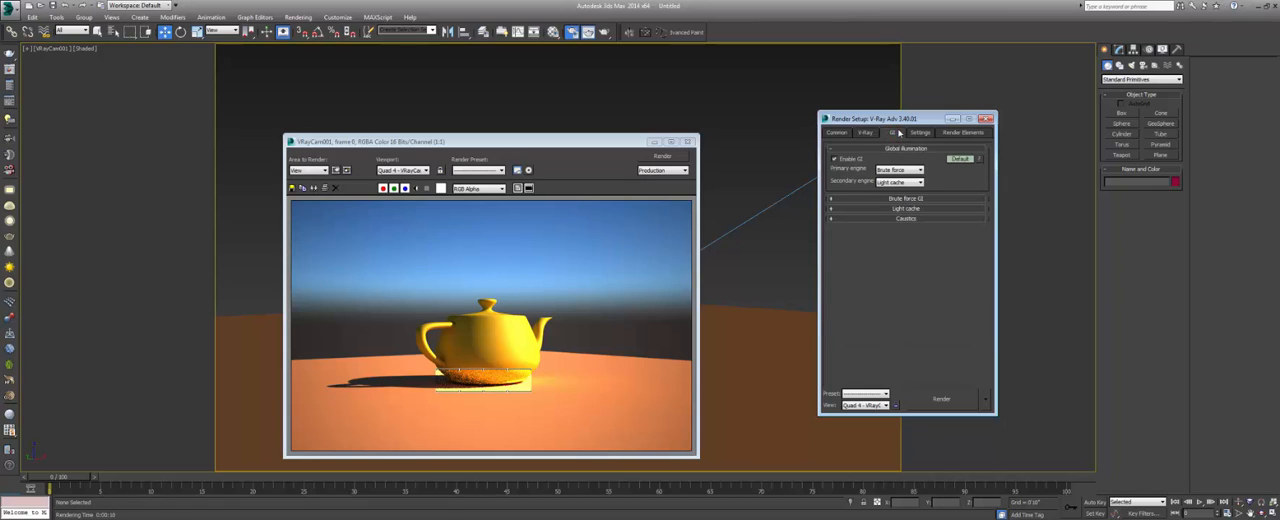
click(846, 160)
Render the camera view with GI disabled, and render it again with GI enabled for comparison.
click(834, 158)
key(shift+q)
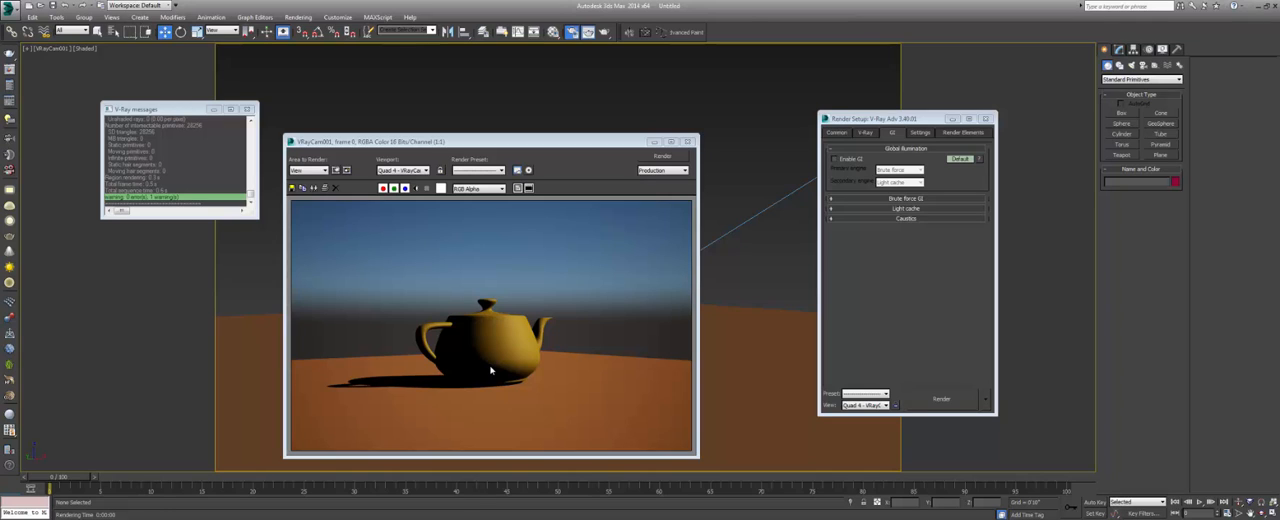
click(834, 158)
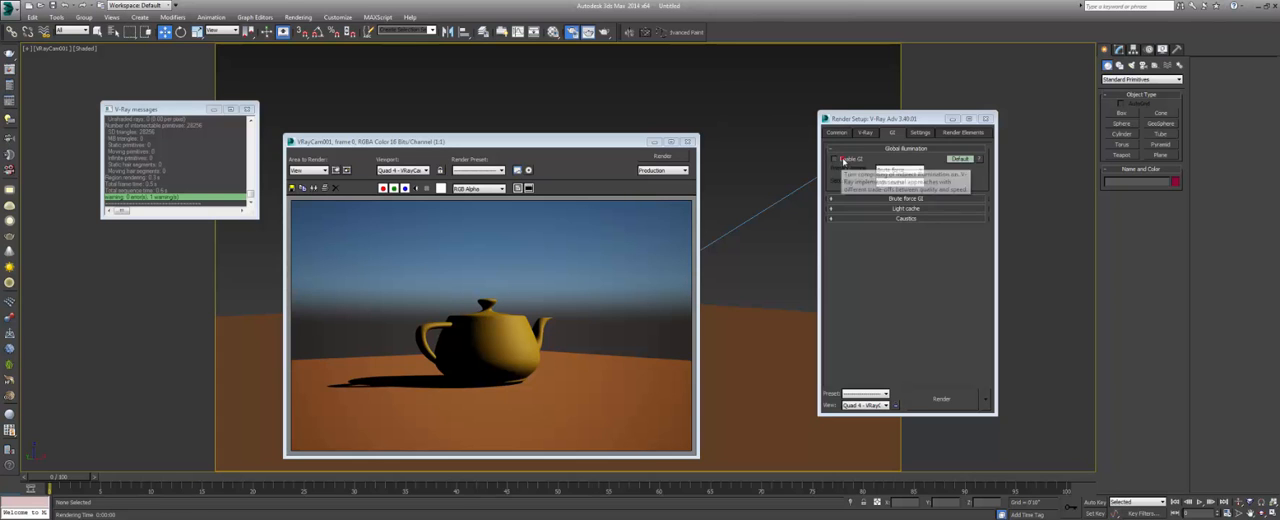
click(658, 158)
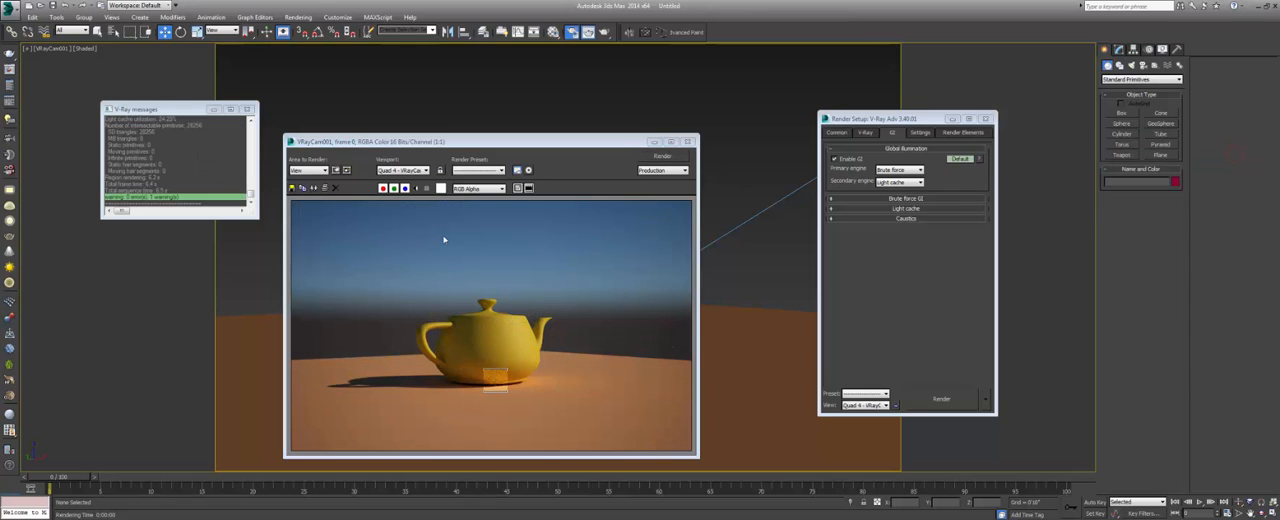
Minimize the V-Ray messages window, shift the rendered frame window aside and render the camera view again.
click(197, 112)
click(214, 110)
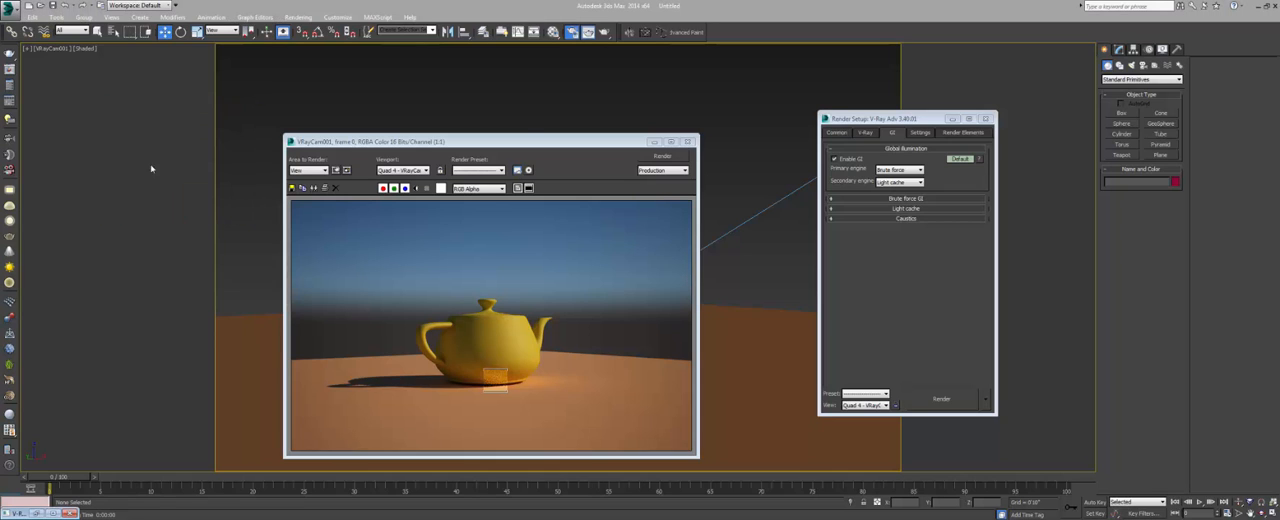
drag(528, 141, 540, 139)
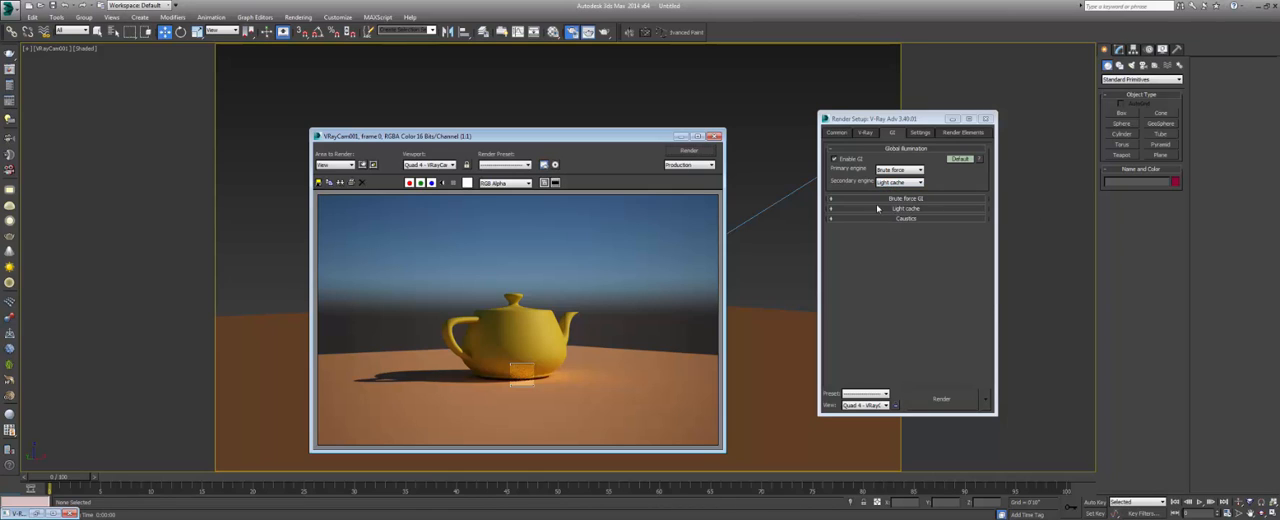
click(689, 150)
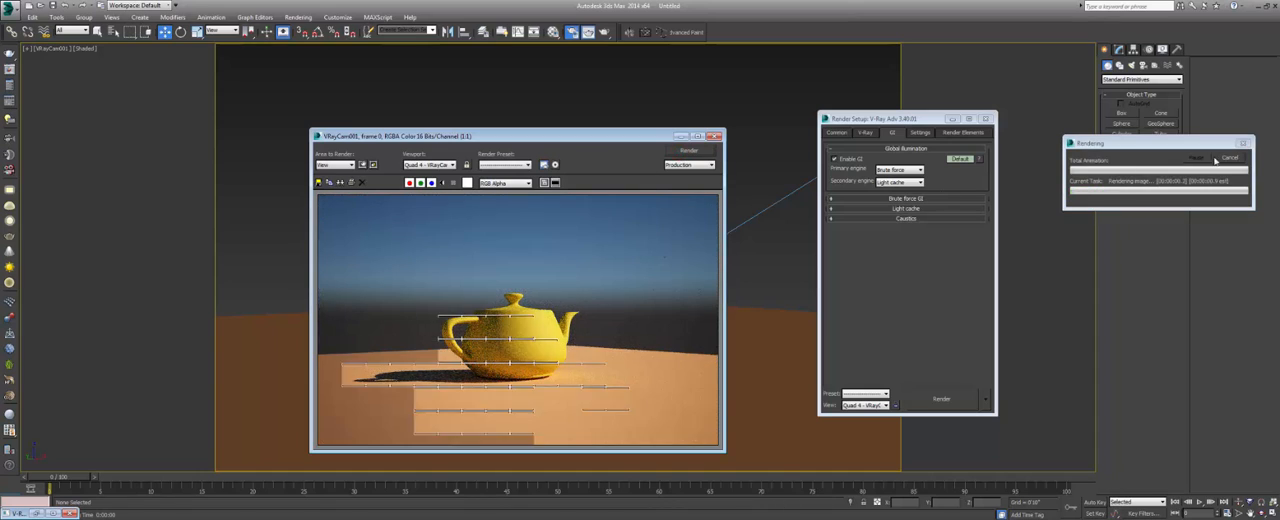
Collapse the Global illumination section and look over the V-Ray image sampler sections.
click(907, 149)
click(912, 159)
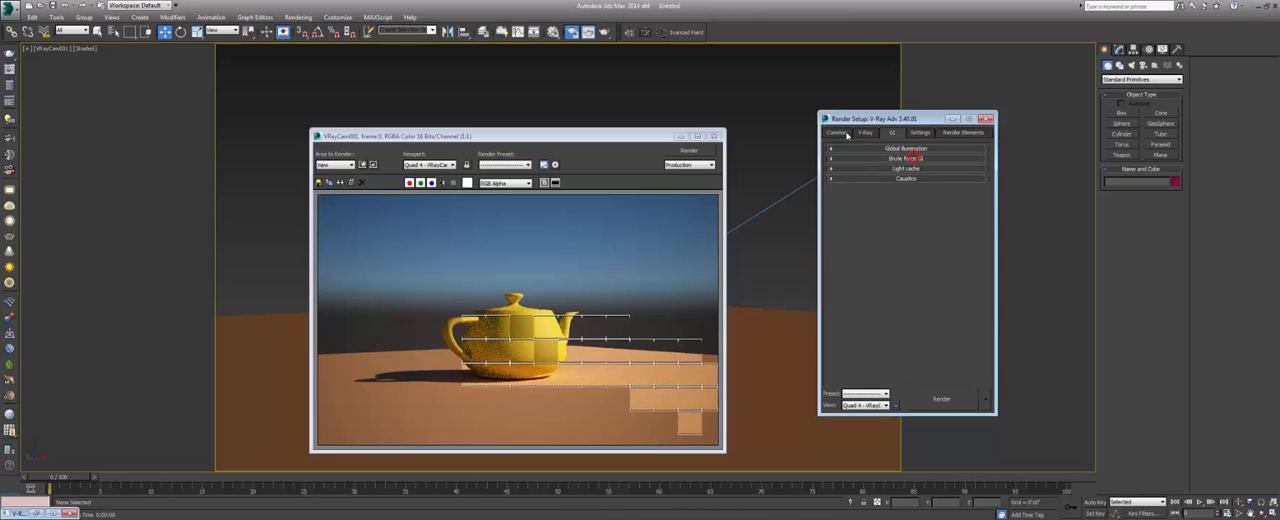
click(866, 133)
click(906, 208)
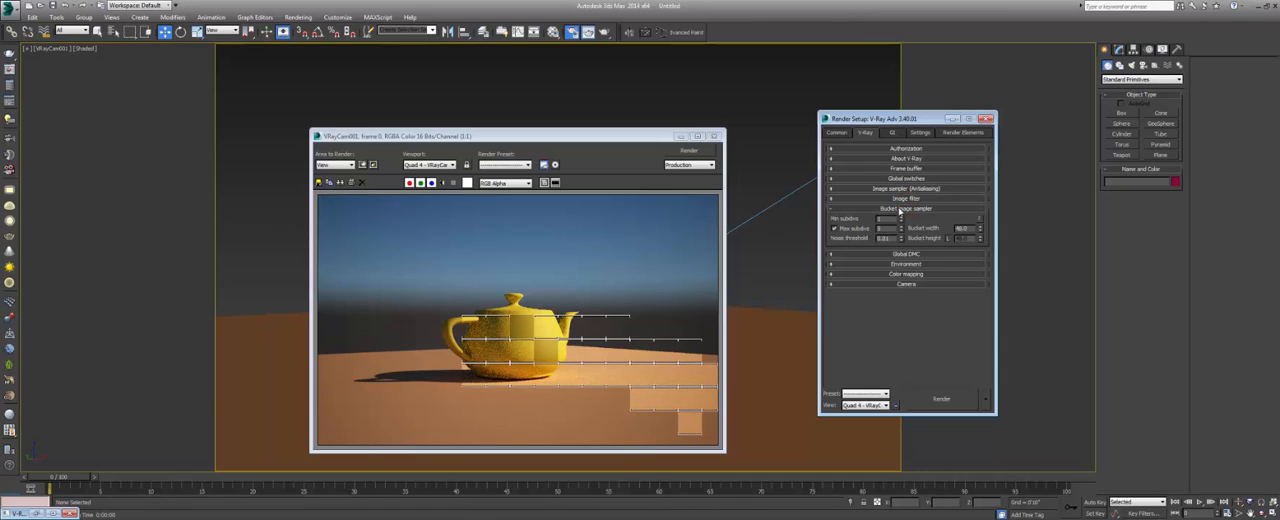
Edit the subdivisions value in the Light cache settings and collapse that section.
click(895, 132)
click(905, 168)
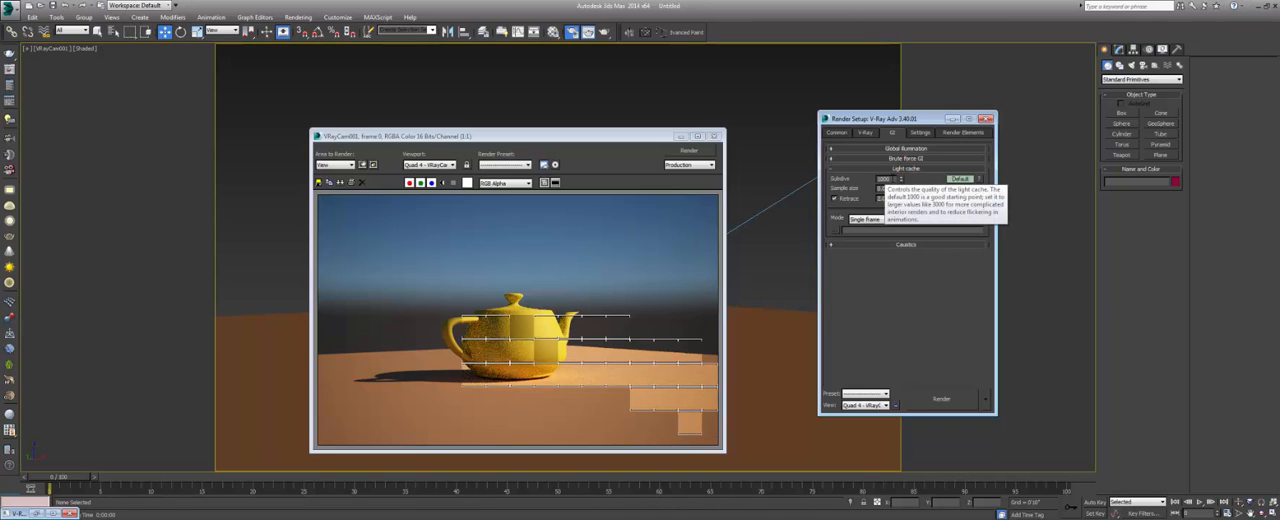
double_click(884, 179)
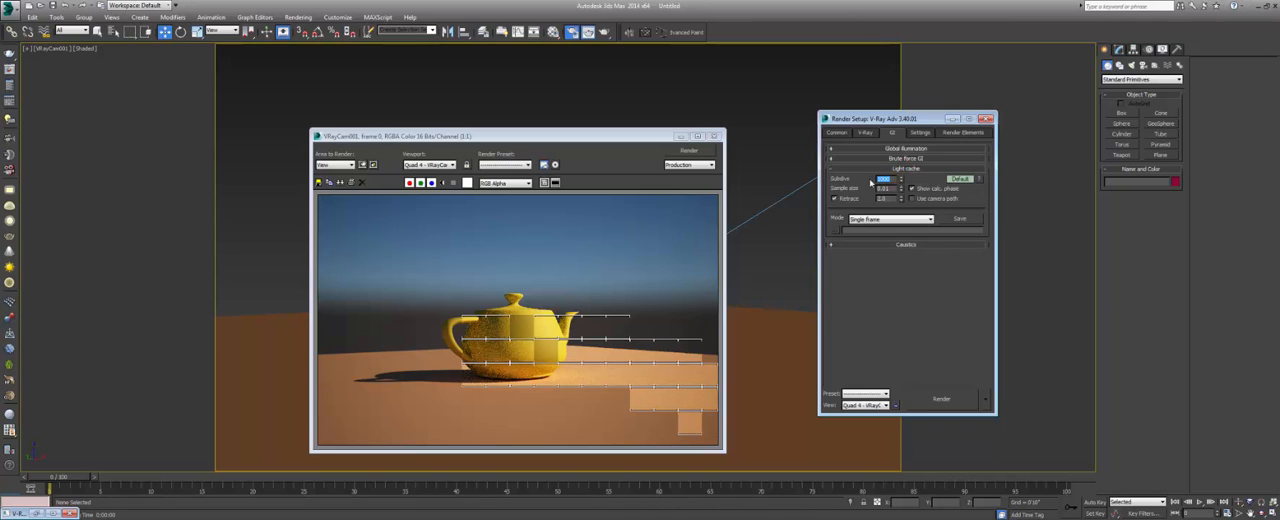
text(5)
drag(892, 180, 876, 183)
text(5)
click(895, 168)
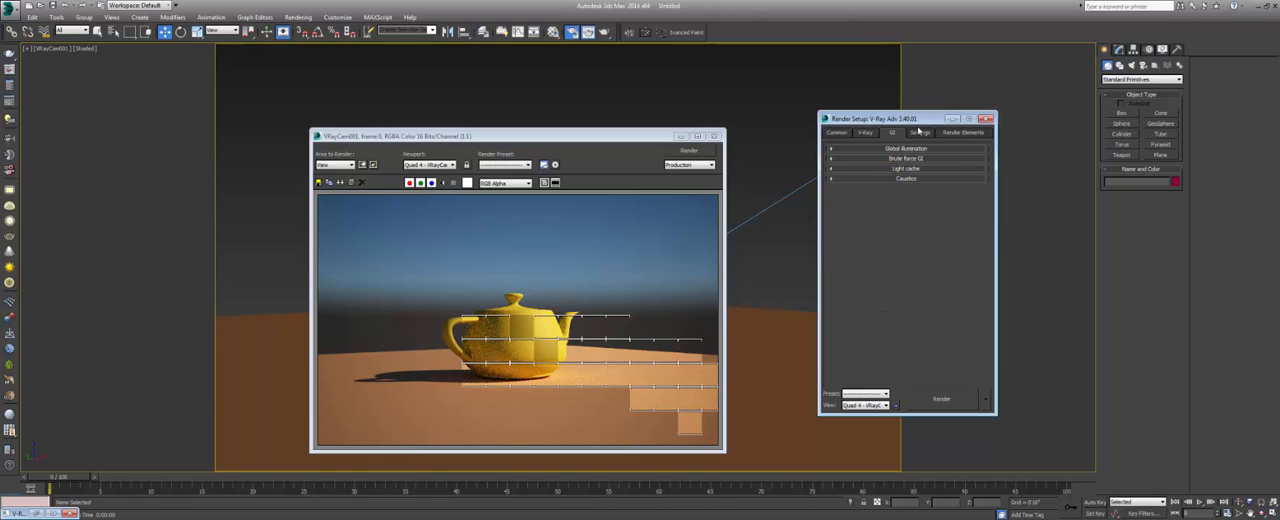
Examine the System render settings, including the bucket sequence and the dynamic memory limit.
click(919, 132)
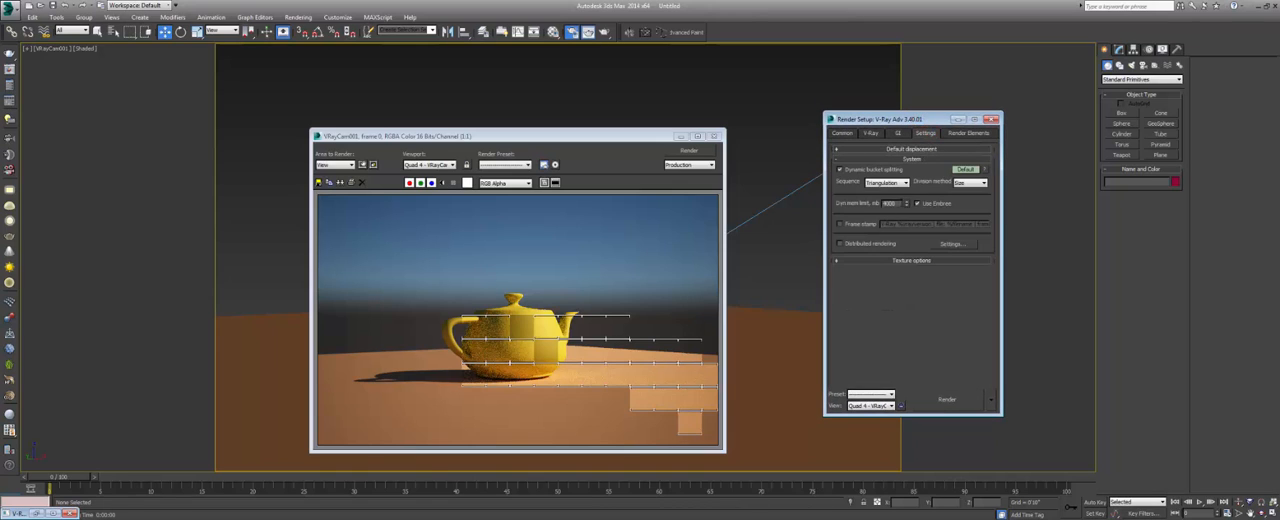
click(955, 133)
click(933, 134)
click(868, 133)
click(924, 133)
drag(548, 142, 552, 136)
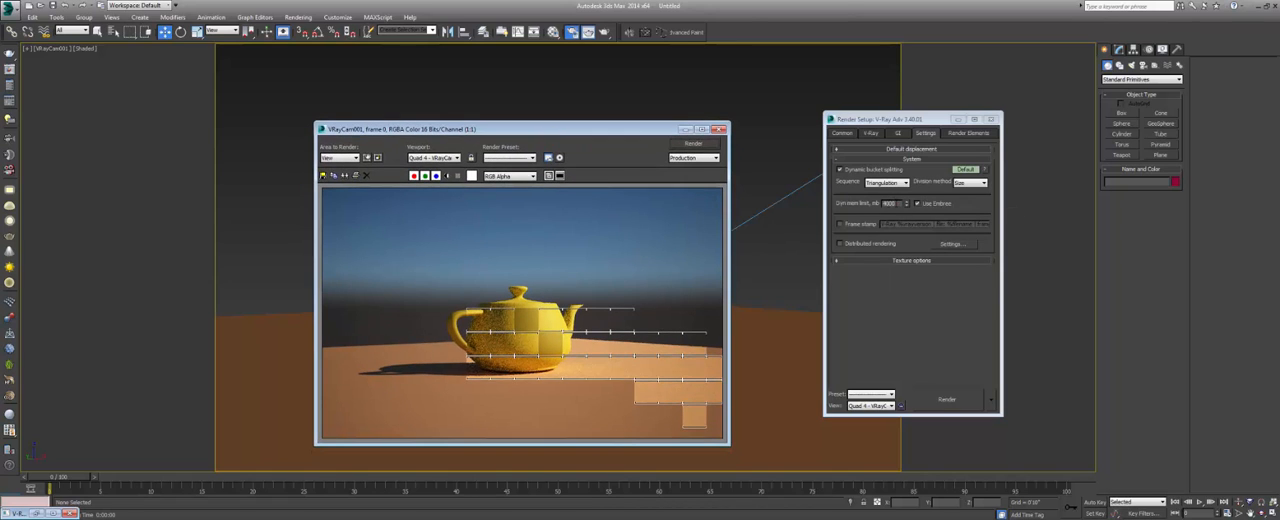
double_click(891, 203)
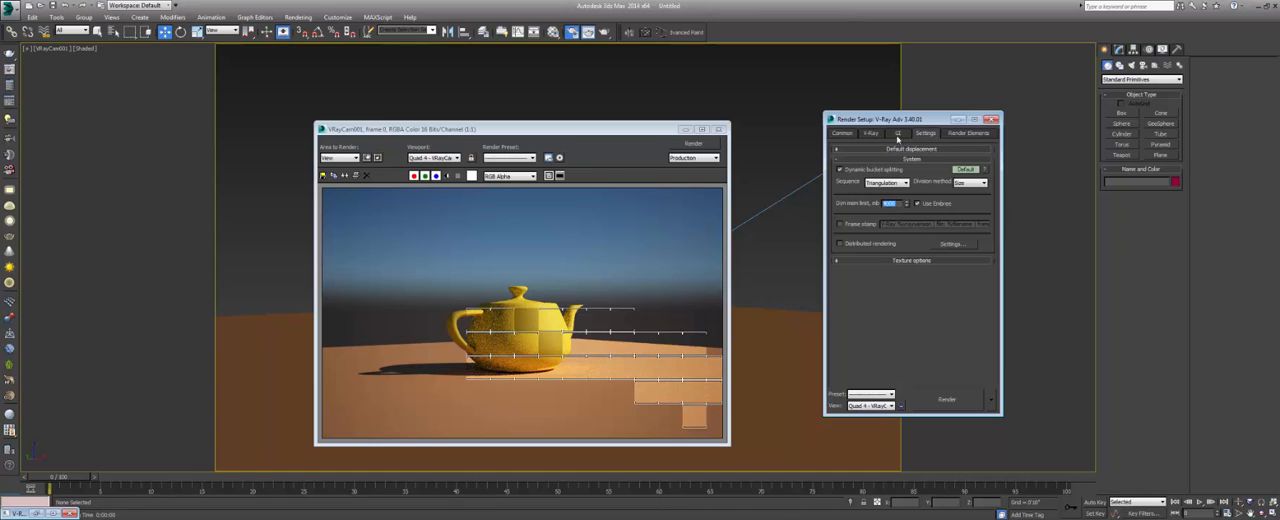
drag(900, 118, 900, 126)
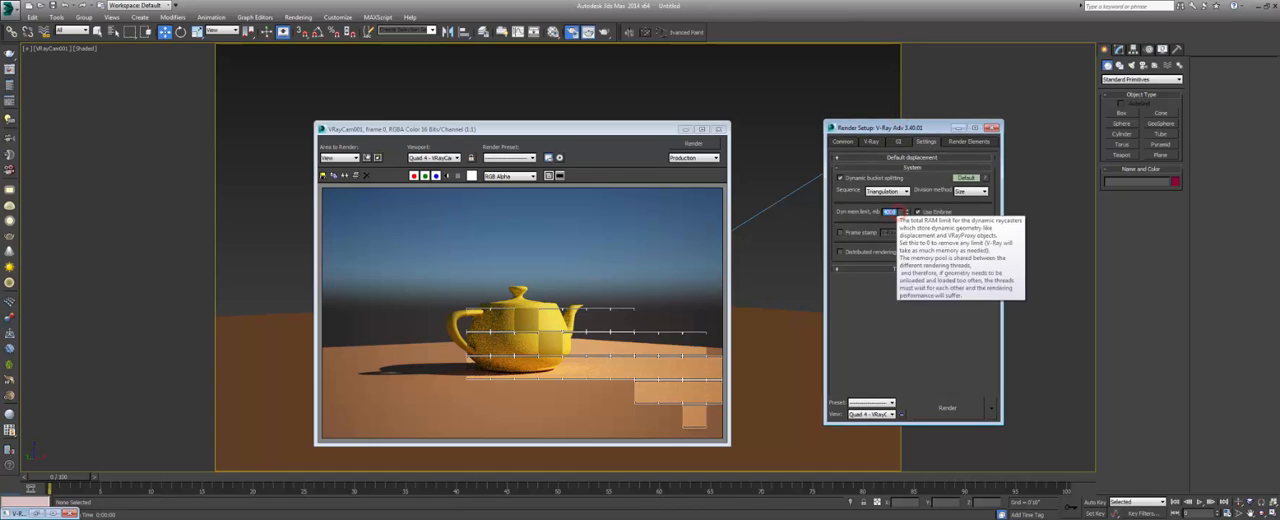
click(896, 226)
Browse the list of available V-Ray render elements and close it without adding any element.
click(970, 142)
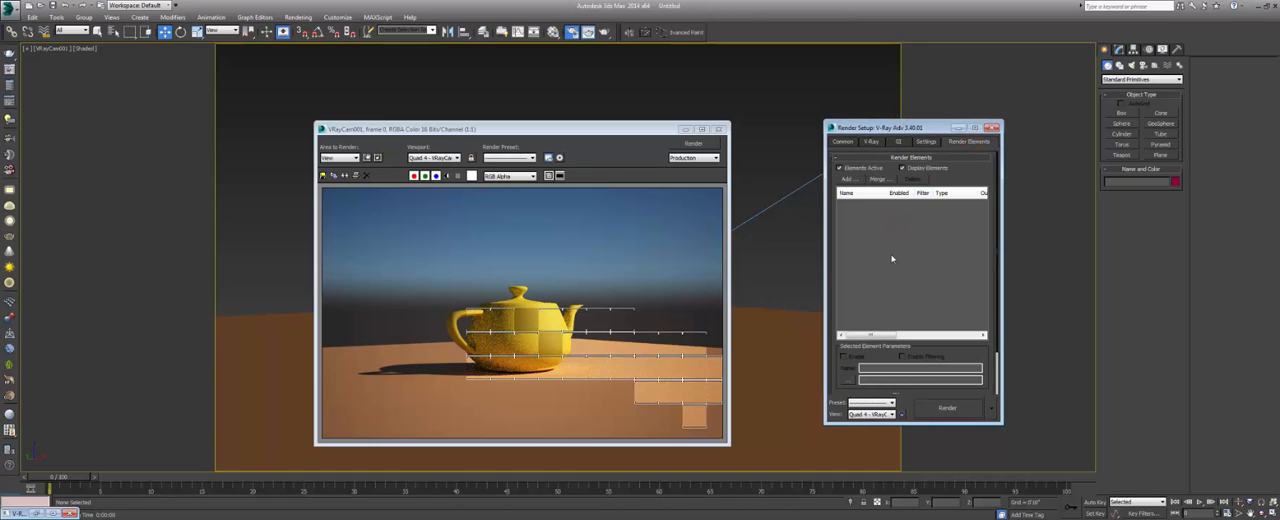
drag(880, 128, 886, 132)
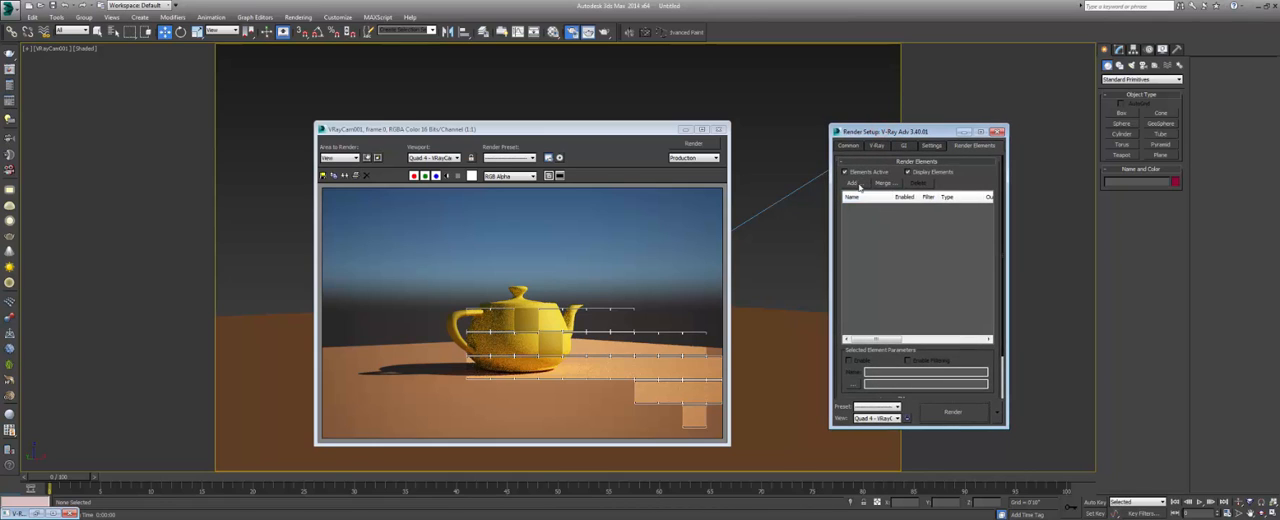
click(854, 183)
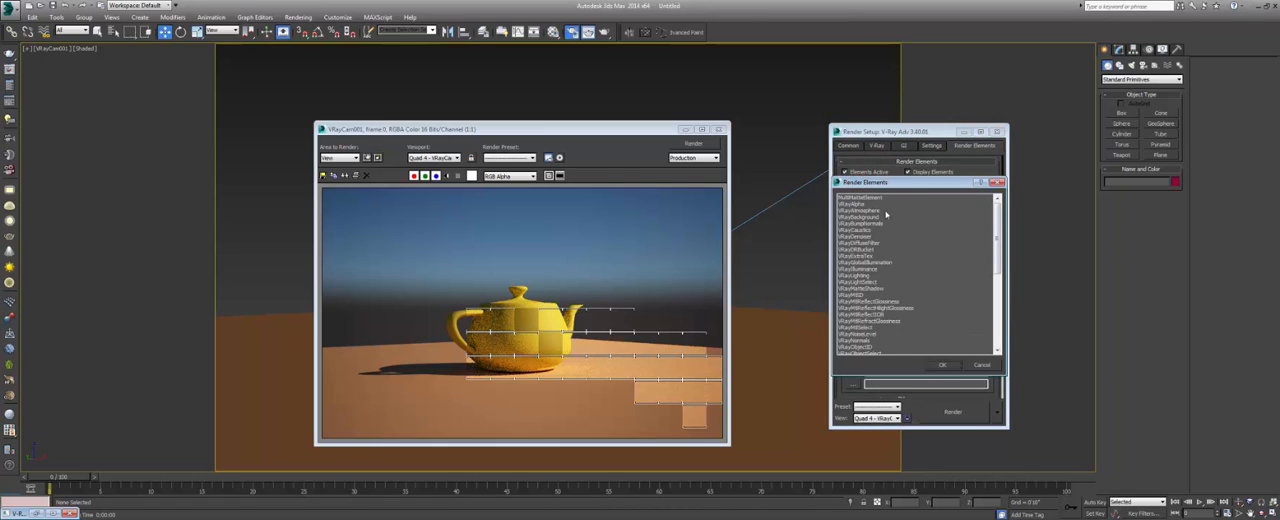
scroll(885, 213, down, 3)
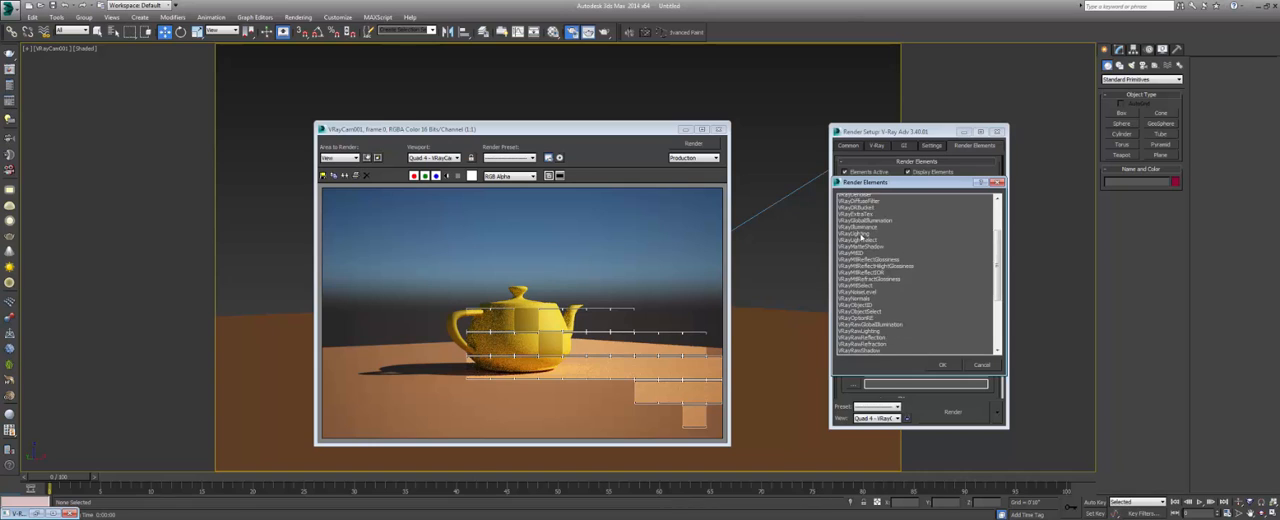
scroll(860, 237, down, 6)
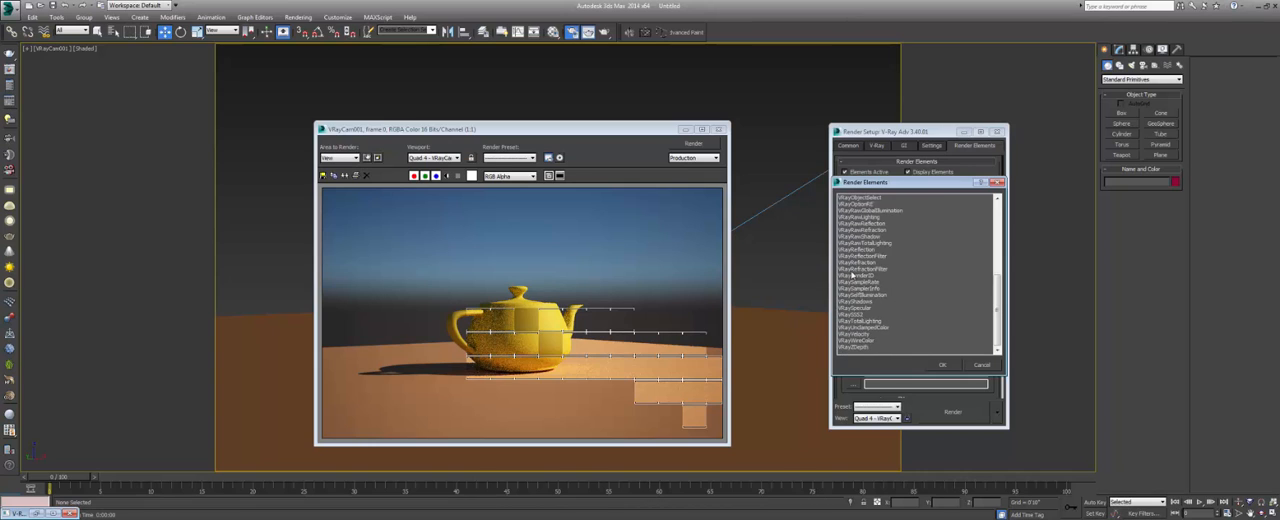
scroll(855, 270, up, 9)
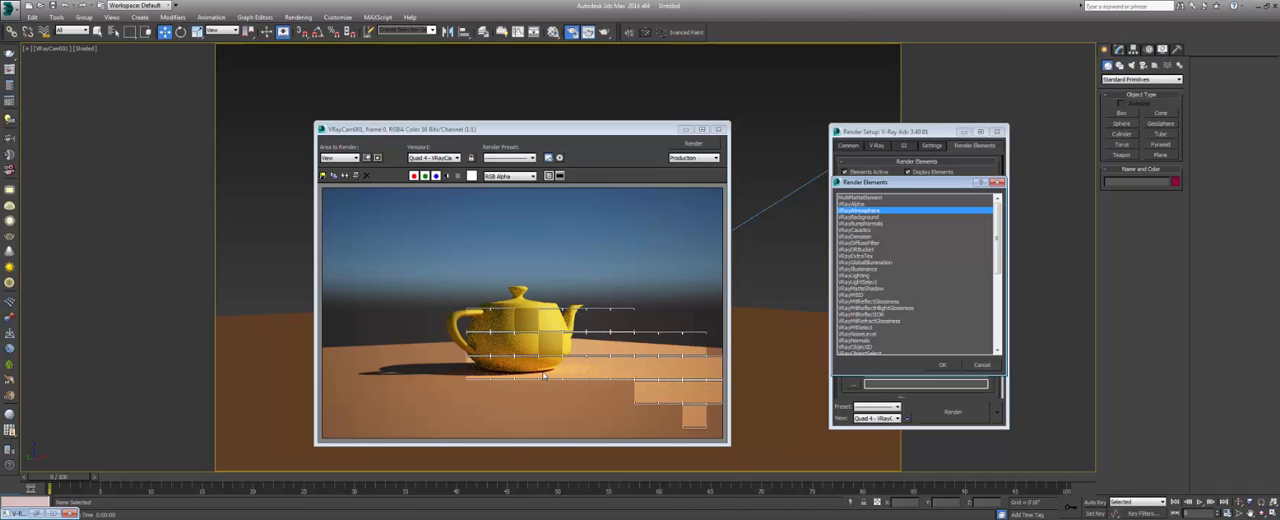
click(866, 256)
click(860, 269)
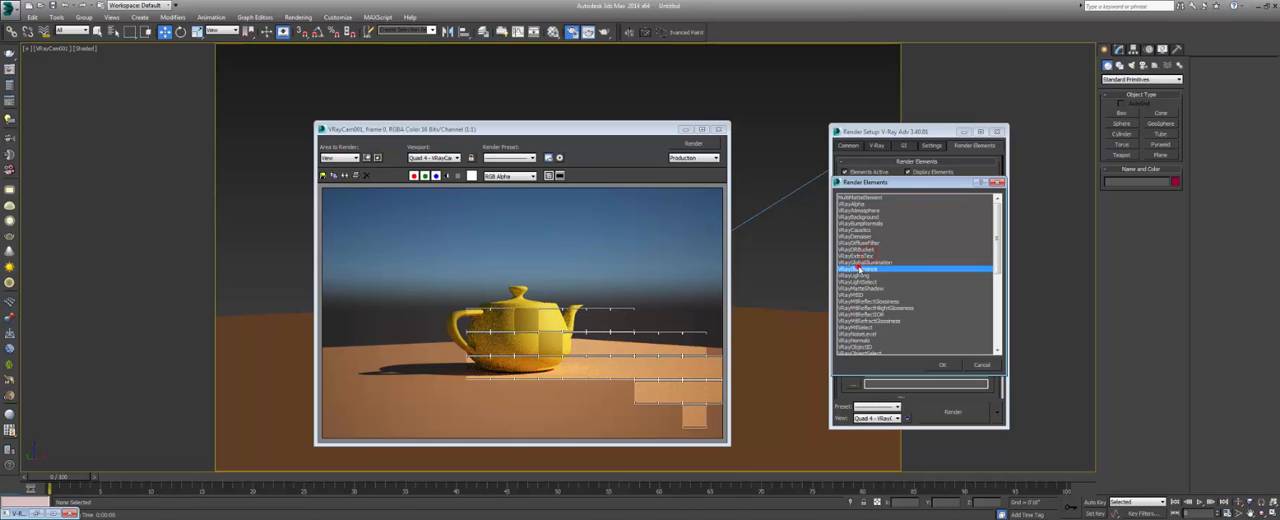
click(858, 296)
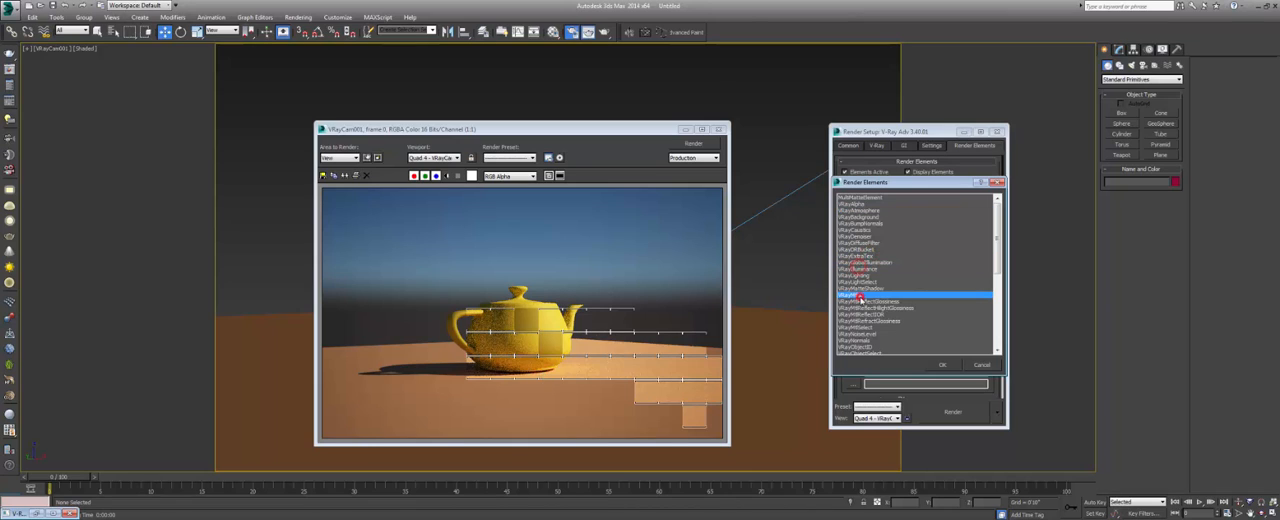
click(980, 364)
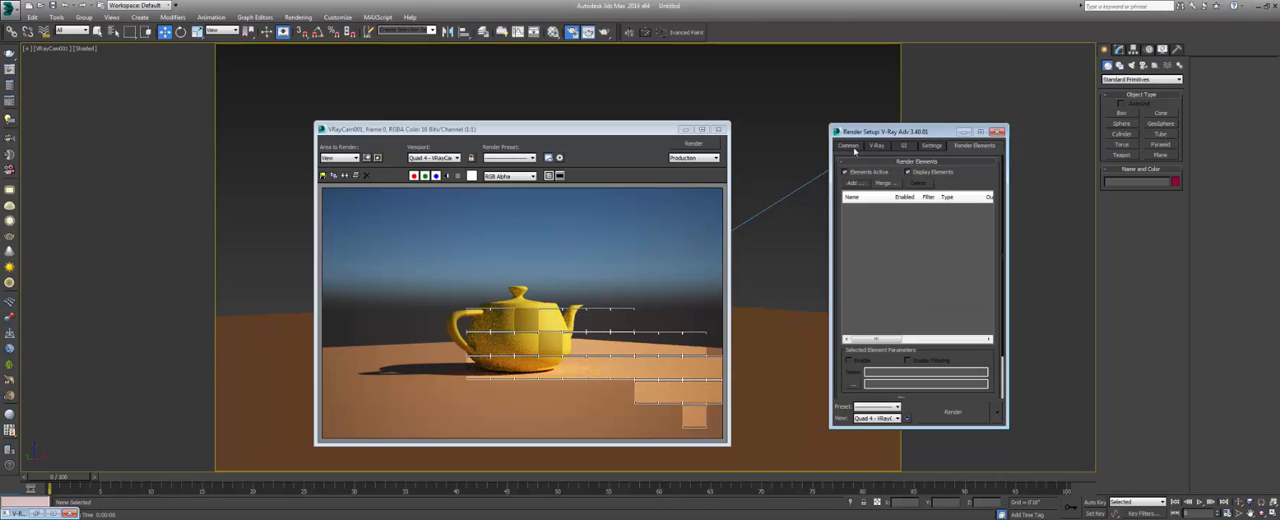
Review the common output parameters, close the render setup and render the camera view.
click(848, 145)
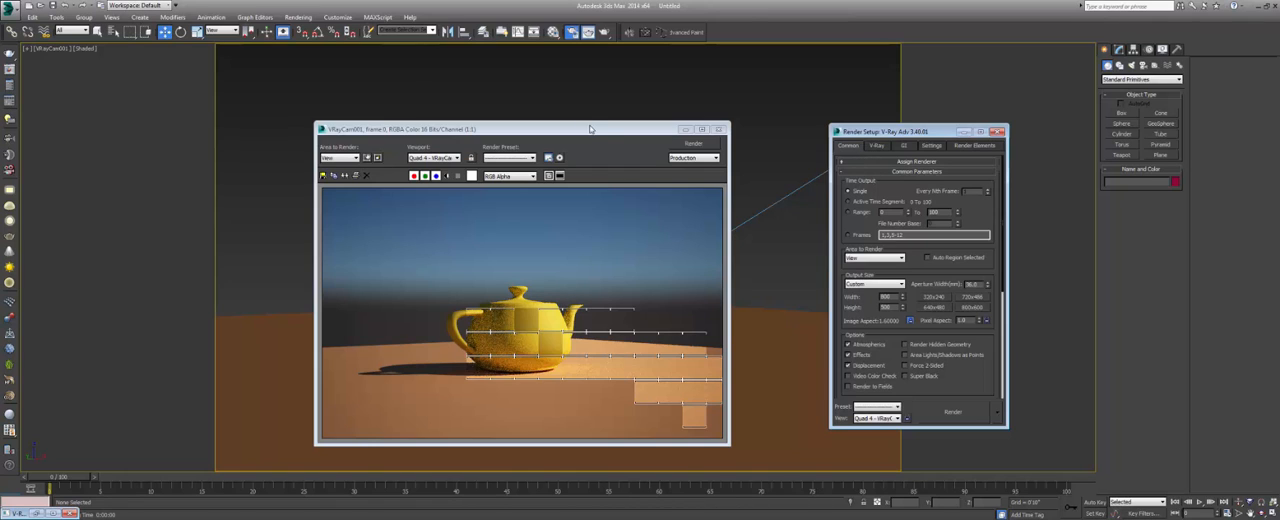
drag(590, 129, 598, 119)
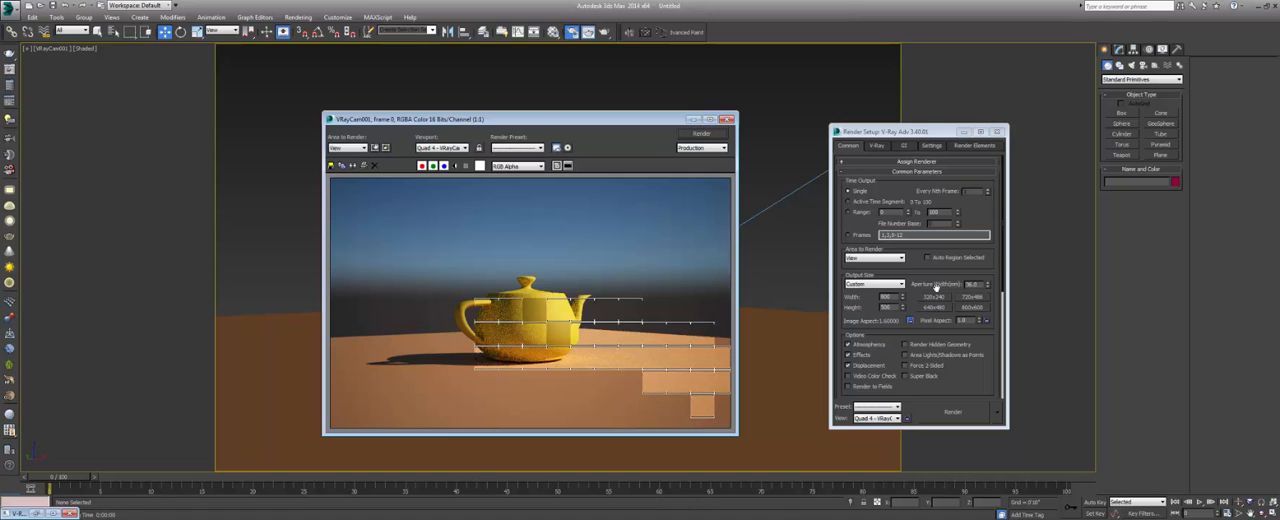
click(997, 131)
click(701, 133)
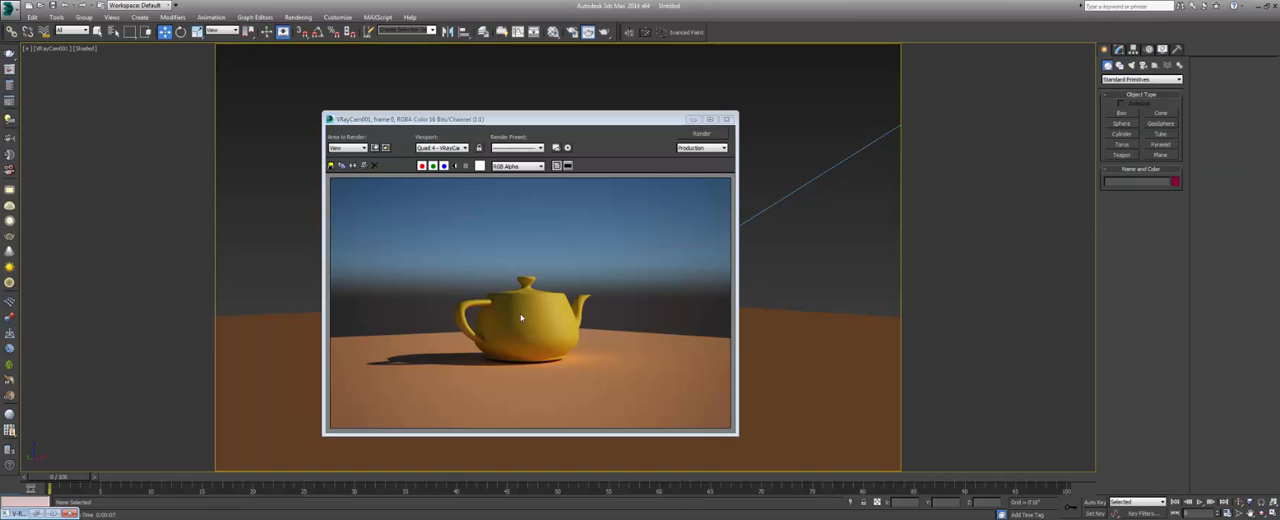
Close the rendered frame window and select the V-Ray camera in a wireframe top view.
mouse_move(575, 121)
mouse_down()
mouse_move(662, 124)
mouse_move(525, 127)
mouse_up()
click(609, 119)
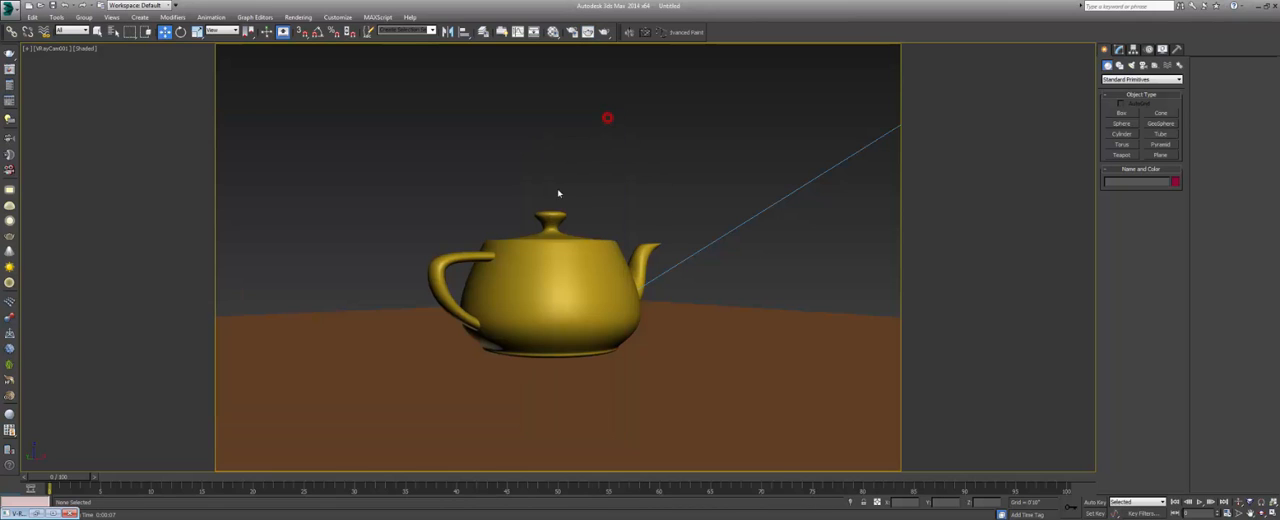
key(t)
scroll(636, 199, down, 5)
middle_drag(595, 313, 554, 256)
key(F3)
click(490, 249)
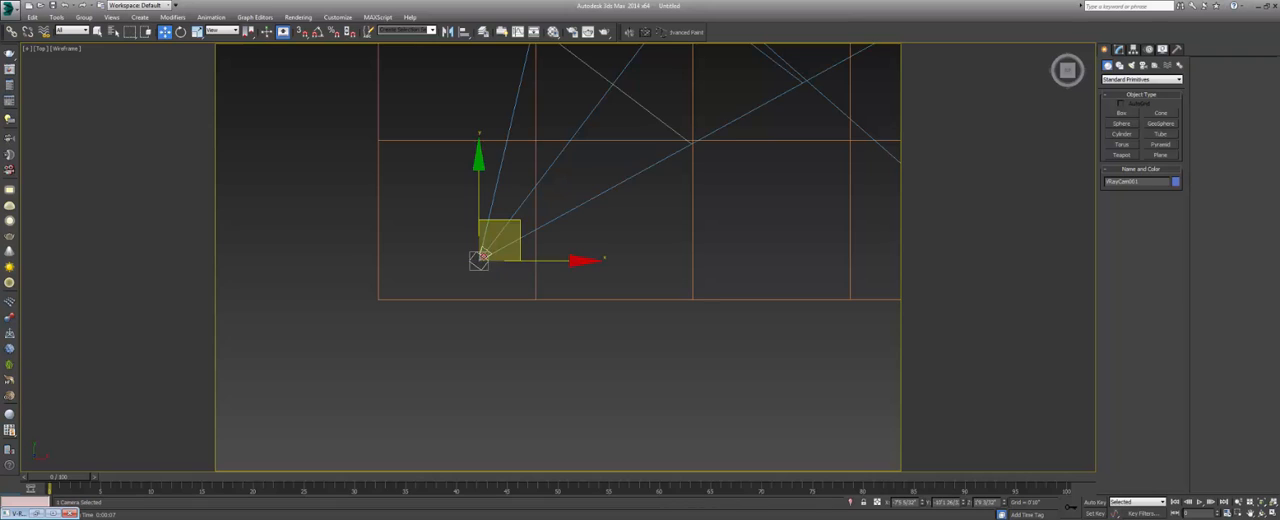
Show the V-Ray camera's parameters in the camera view with the last rendered frame placed alongside.
key(c)
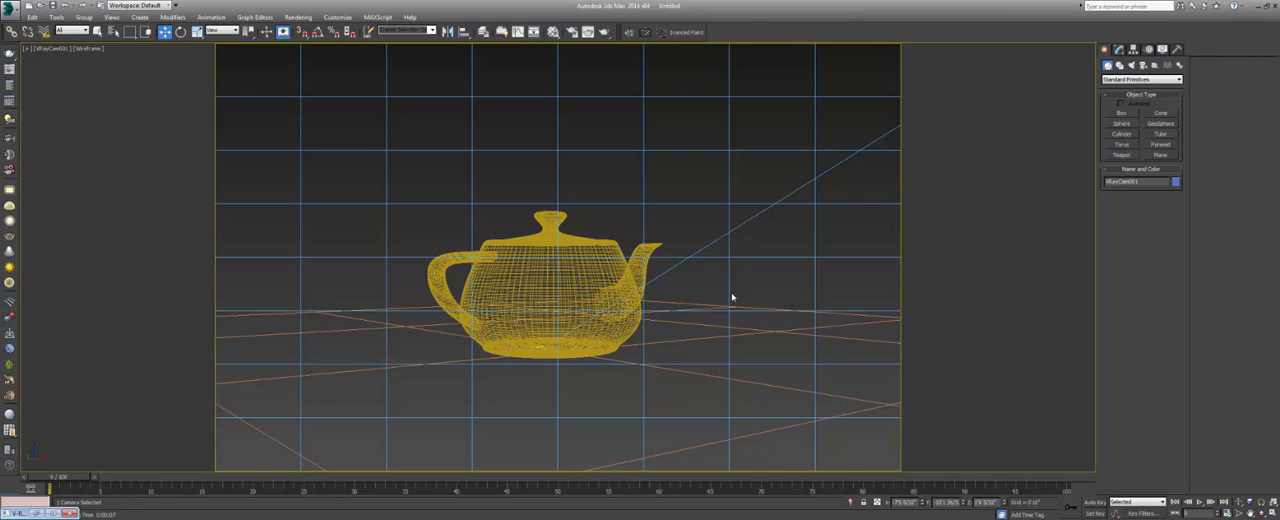
click(1120, 49)
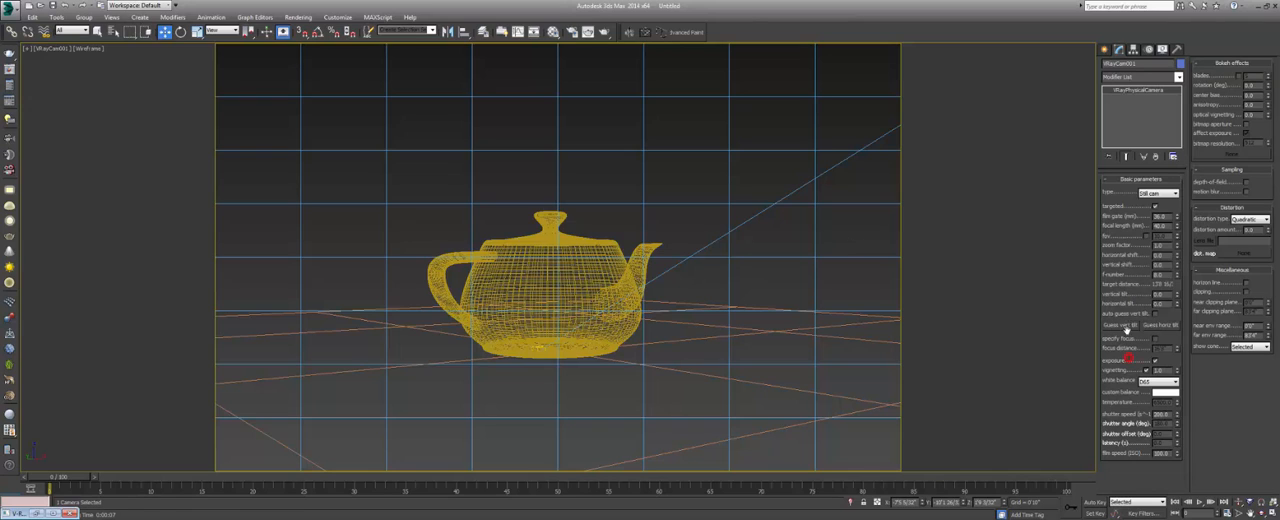
click(588, 32)
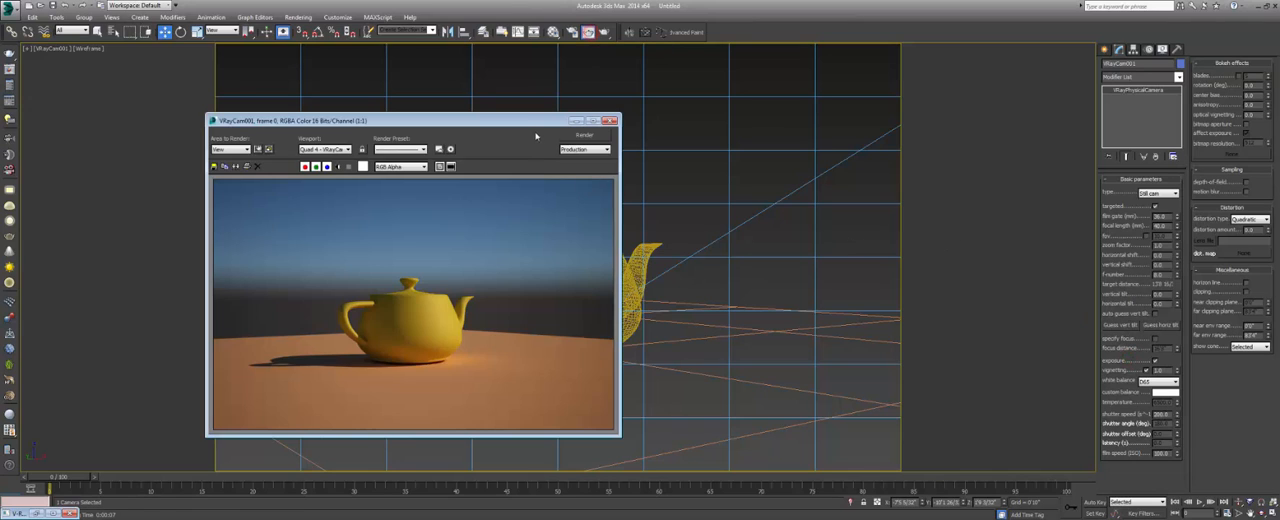
drag(520, 122, 556, 126)
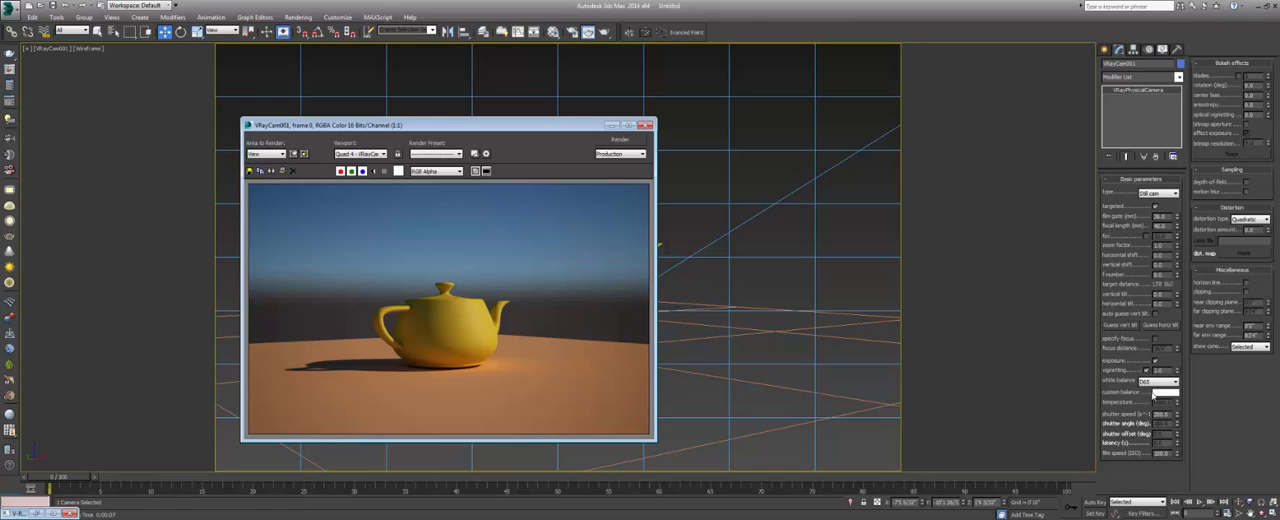
Turn off vignetting for the V-Ray camera and set its white balance to Neutral.
click(1146, 371)
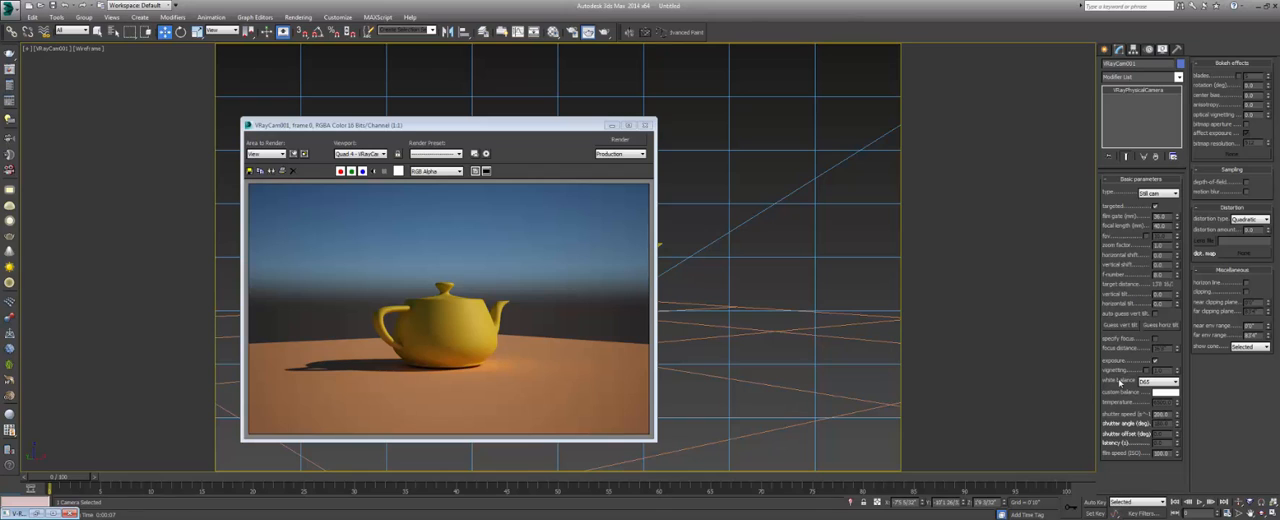
click(1150, 383)
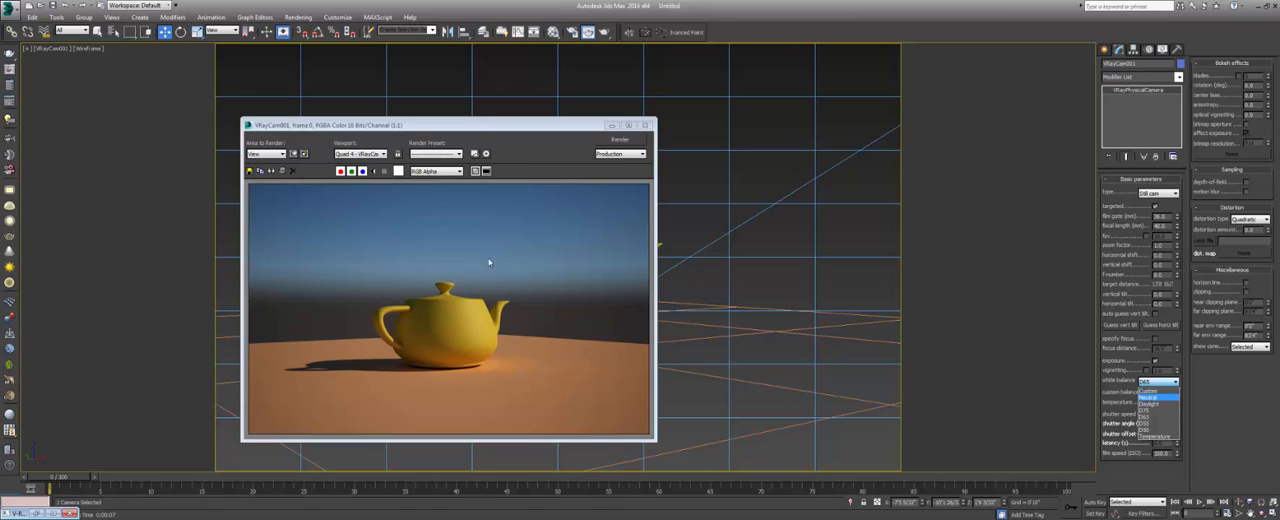
click(474, 128)
drag(474, 127, 487, 127)
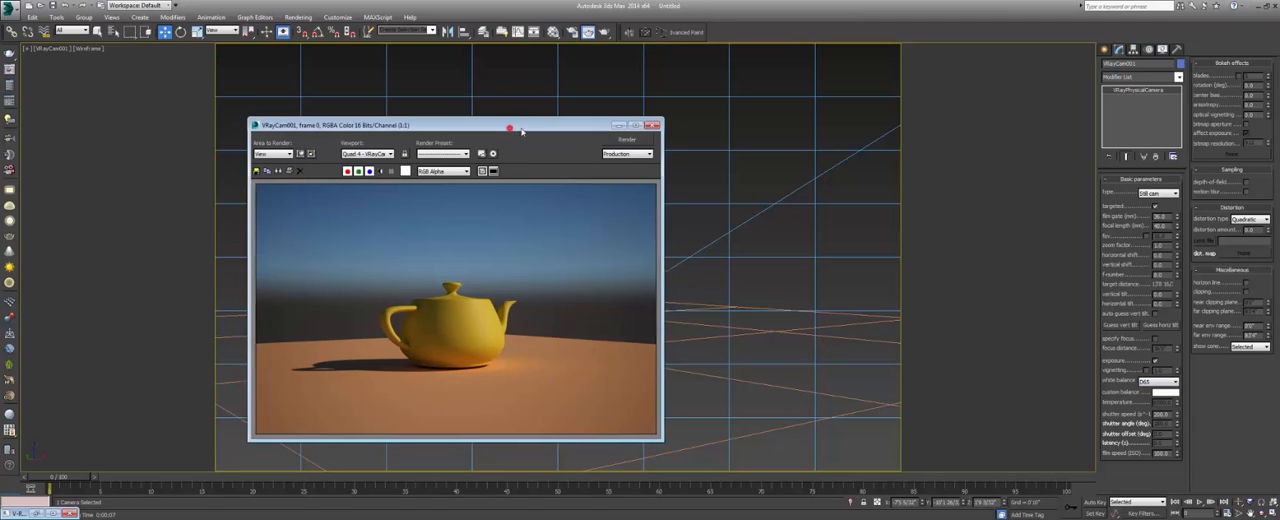
click(1158, 382)
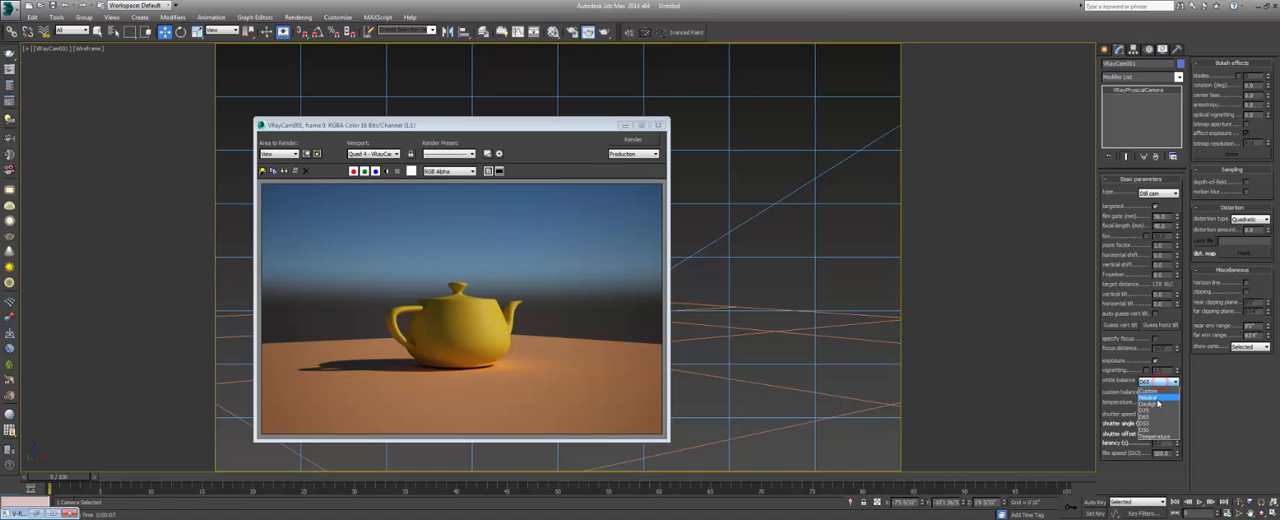
click(1157, 399)
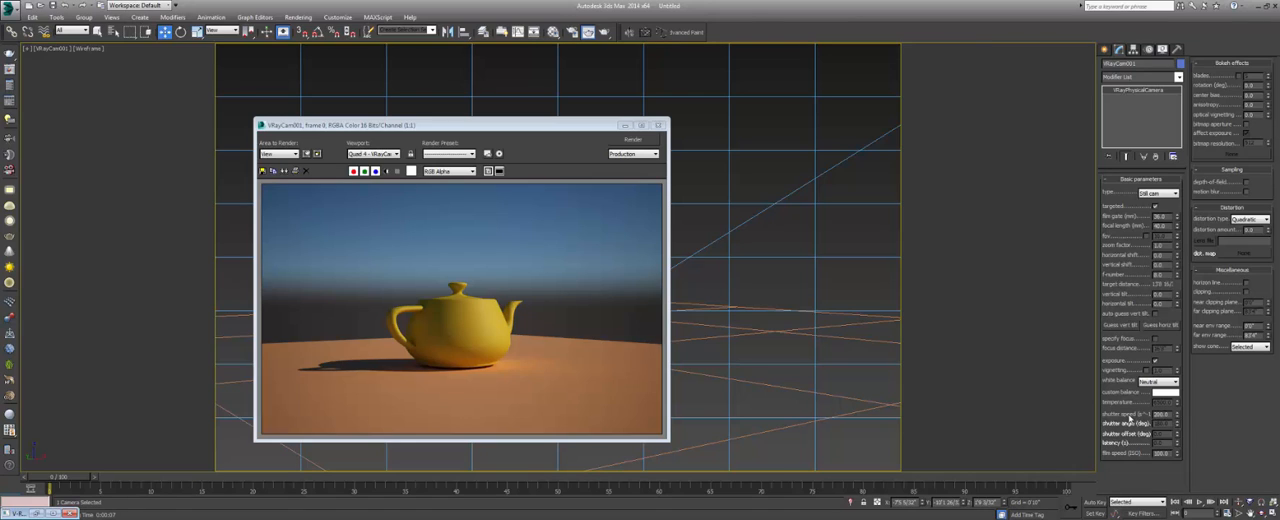
Lower the V-Ray camera's shutter speed and test-render the camera view, stopping the render once the brightness can be judged.
double_click(1164, 413)
drag(583, 125, 591, 128)
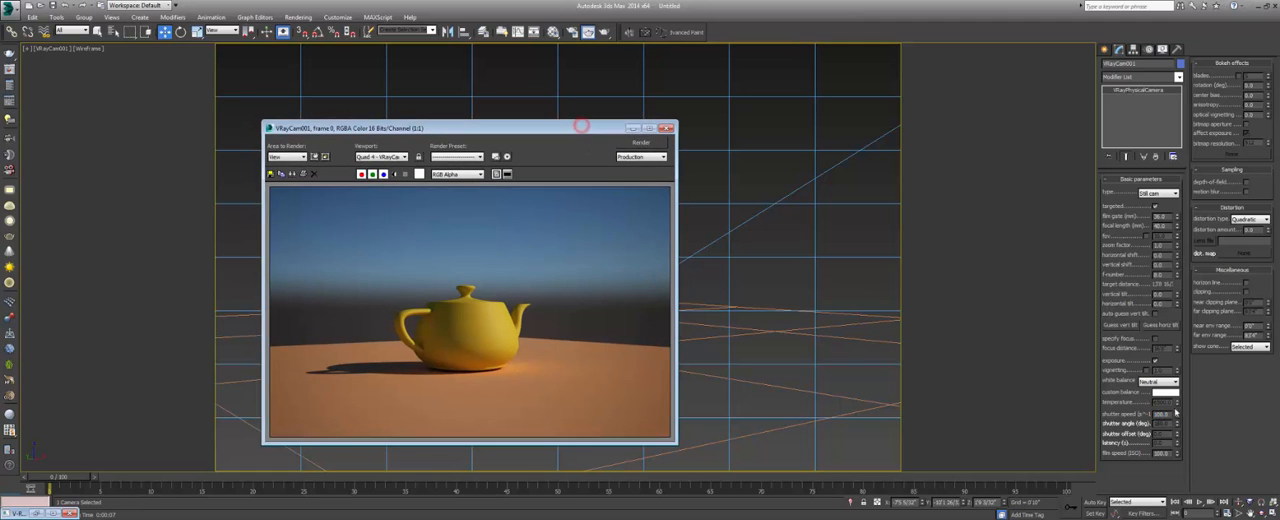
click(634, 145)
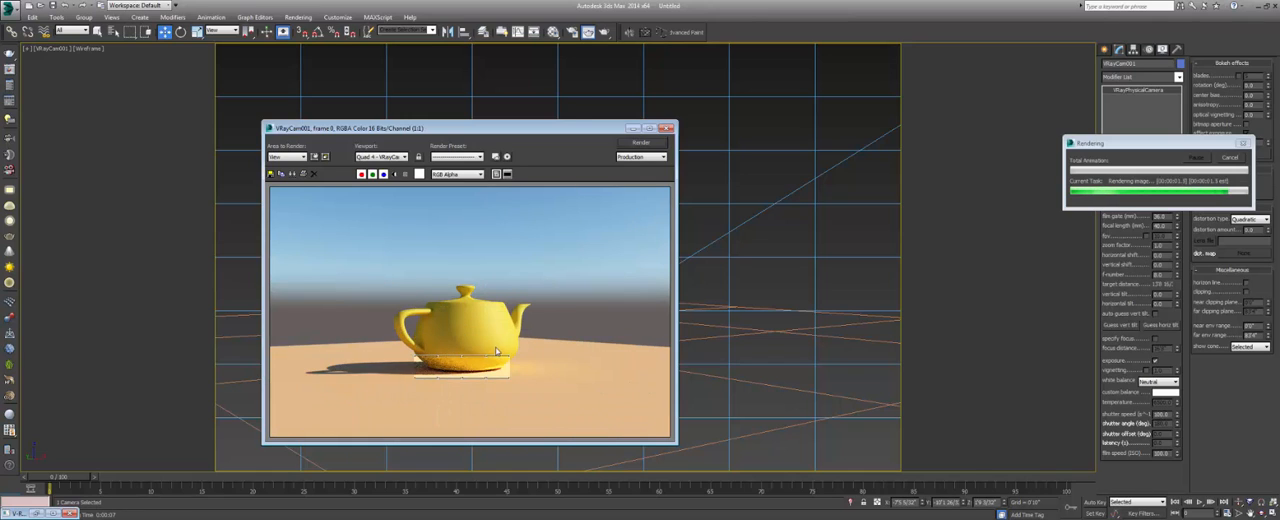
click(1228, 159)
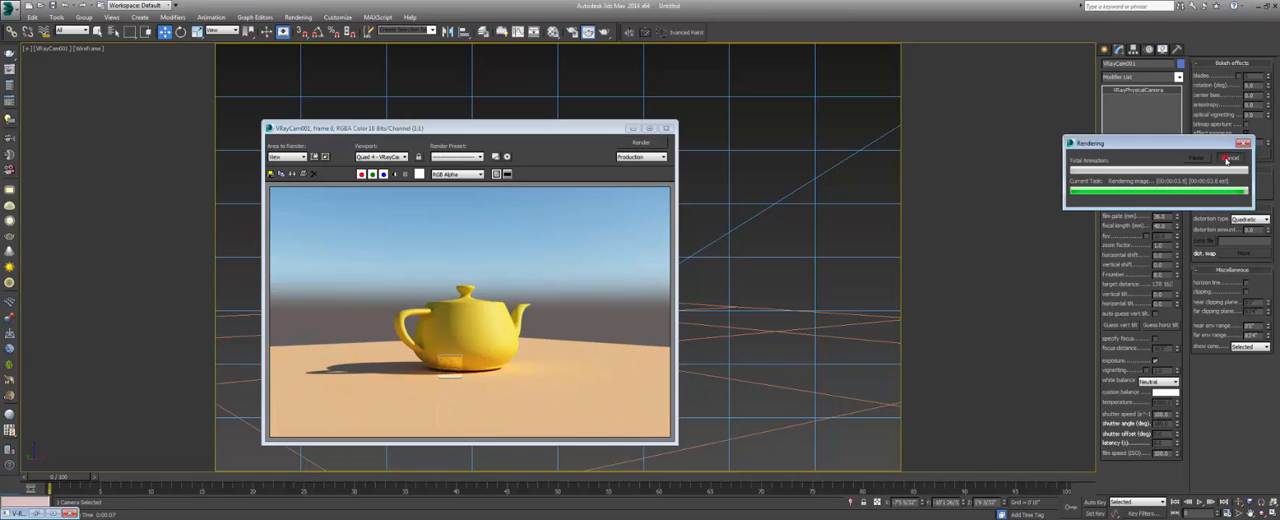
Close the rendered frame window and deselect the V-Ray camera.
drag(581, 129, 752, 143)
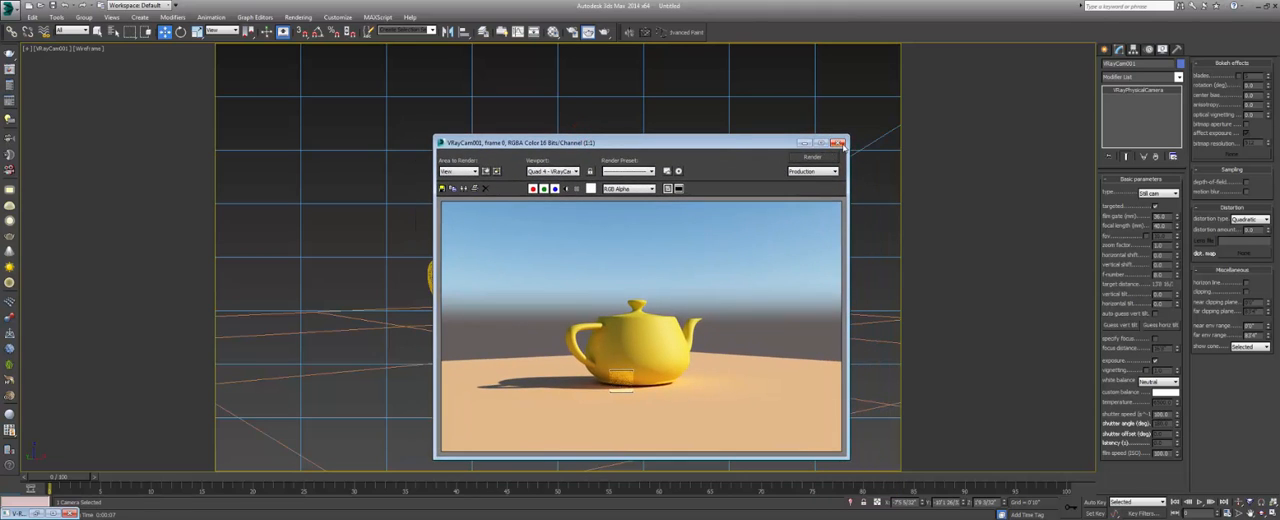
click(842, 143)
click(773, 178)
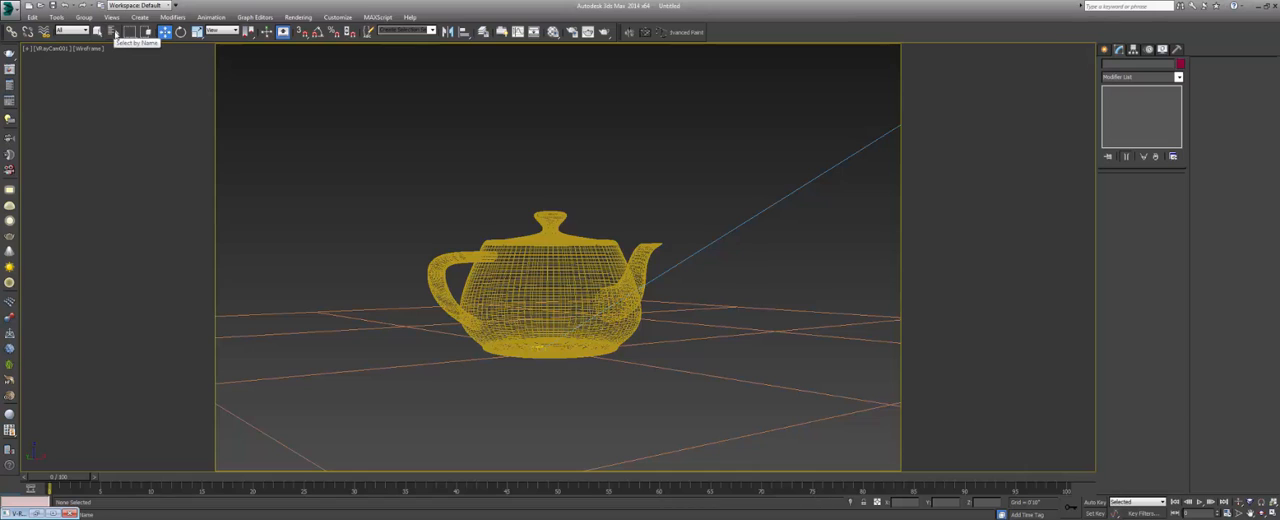
Open the Select From Scene list and enable the other object categories, including geometry, shapes, lights and helpers.
click(113, 31)
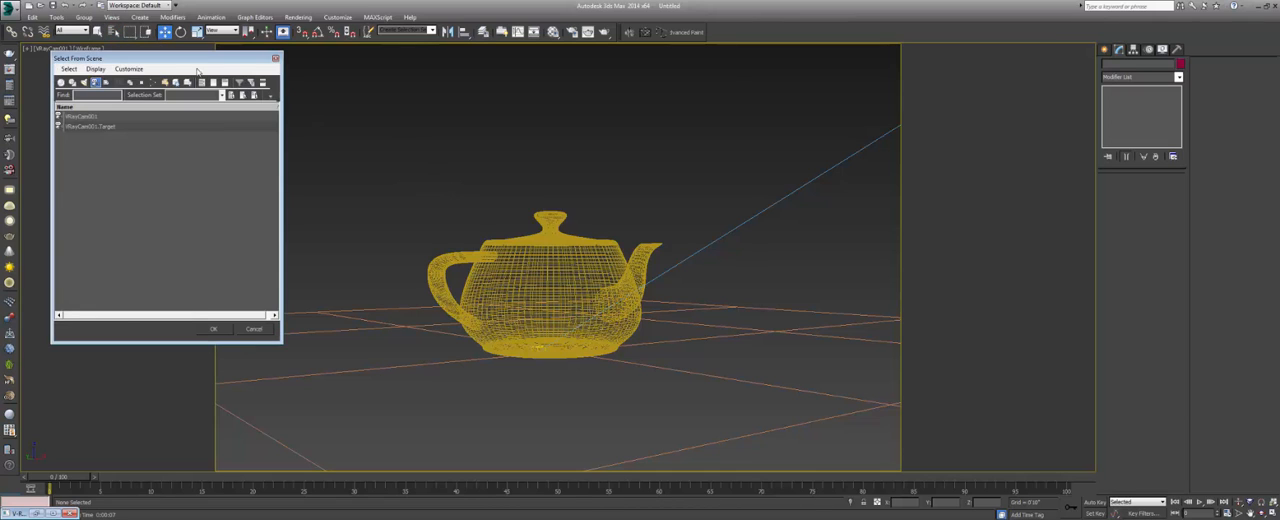
drag(196, 59, 815, 148)
click(681, 173)
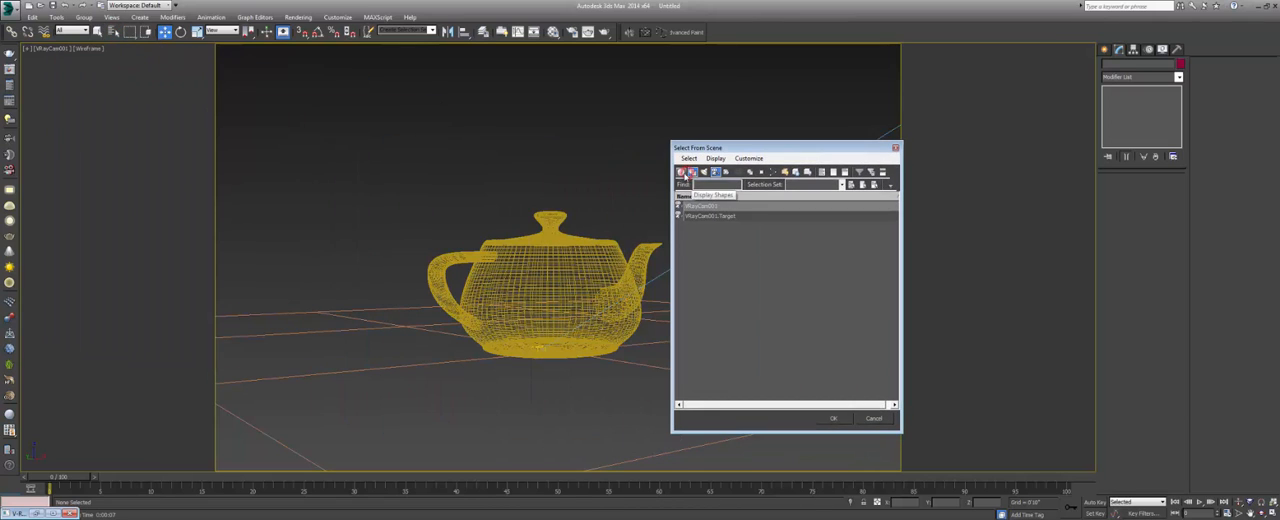
click(693, 173)
click(704, 173)
click(727, 173)
click(739, 173)
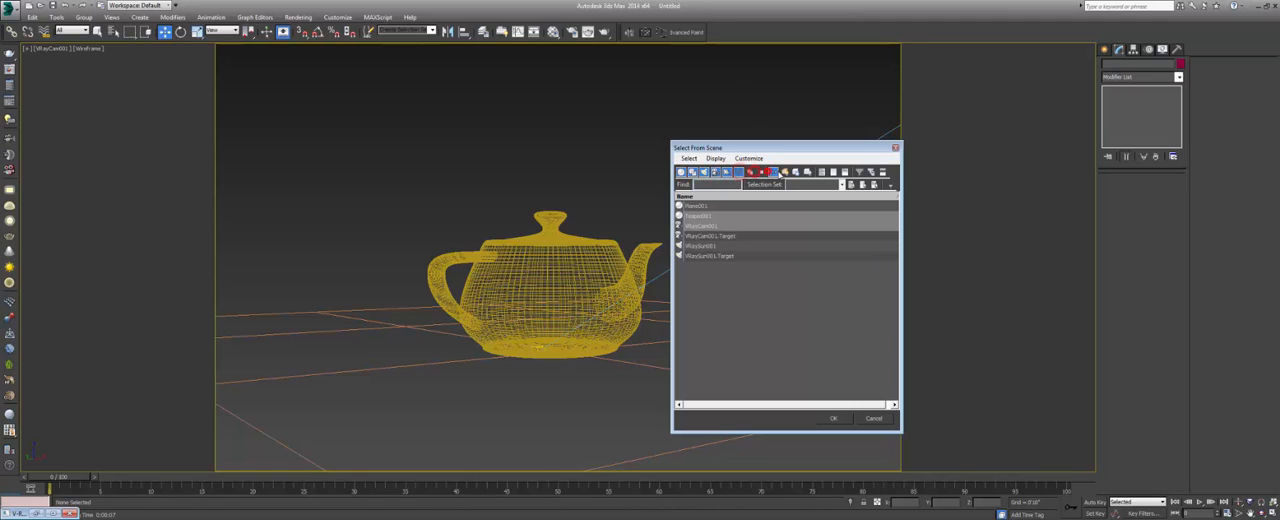
click(773, 173)
click(785, 173)
click(796, 173)
click(808, 173)
Limit the scene object list to geometry by hiding shapes, lights, cameras, helpers and the remaining categories.
click(692, 173)
click(704, 173)
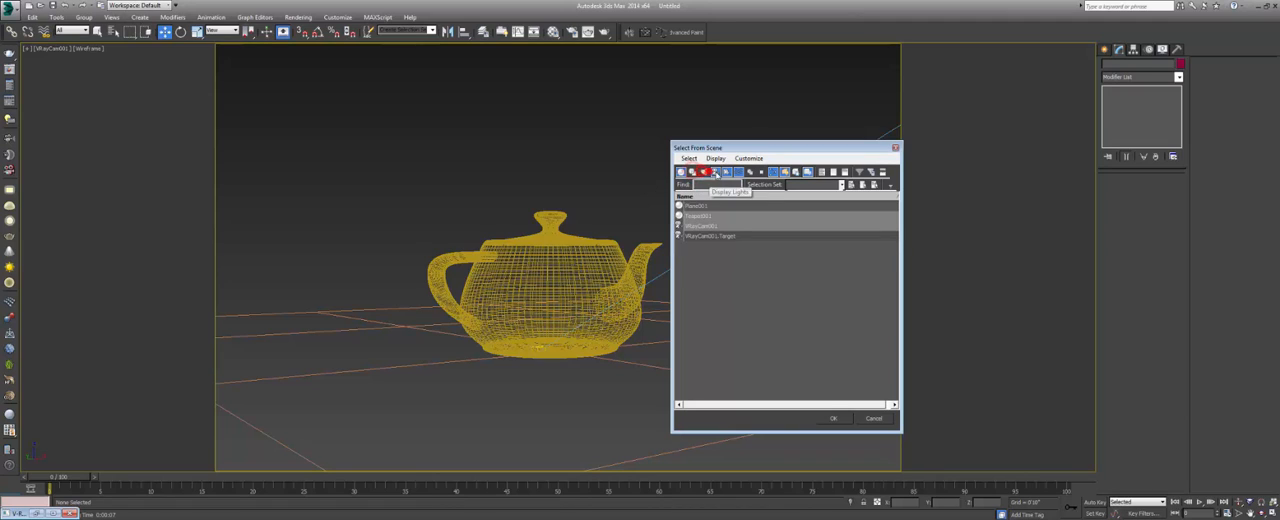
click(716, 173)
click(728, 173)
click(739, 173)
click(774, 174)
click(785, 174)
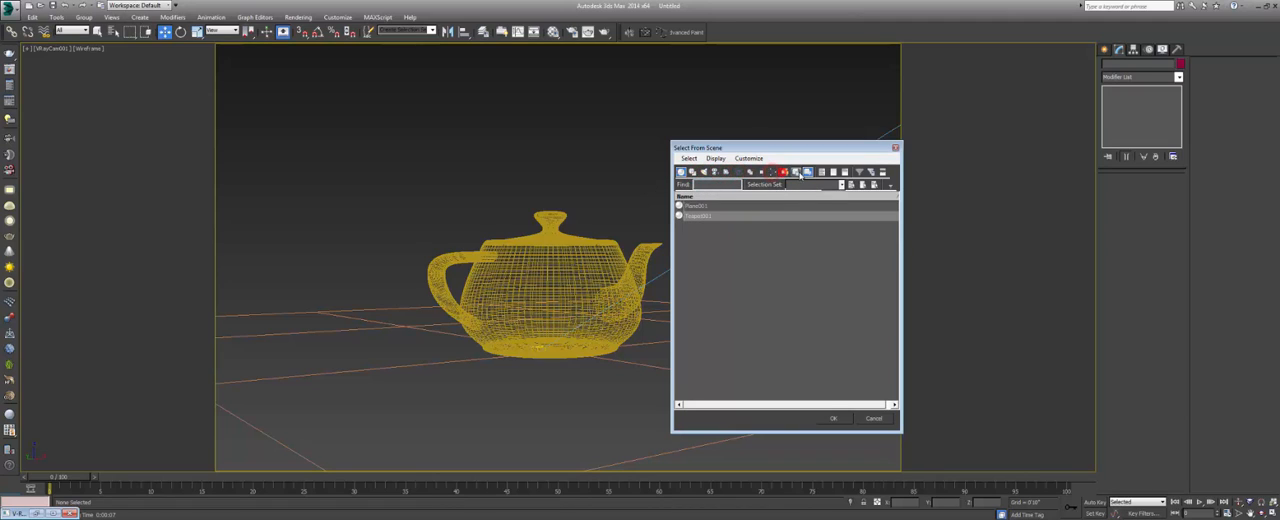
click(808, 174)
Filter the scene object list to show only the lights instead of geometry.
click(709, 237)
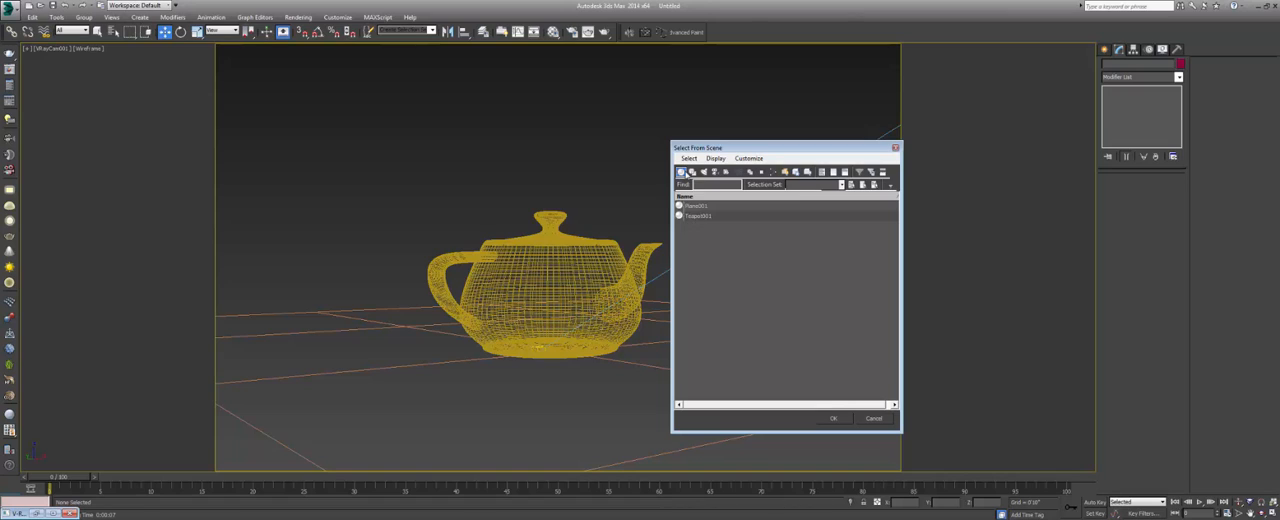
click(692, 173)
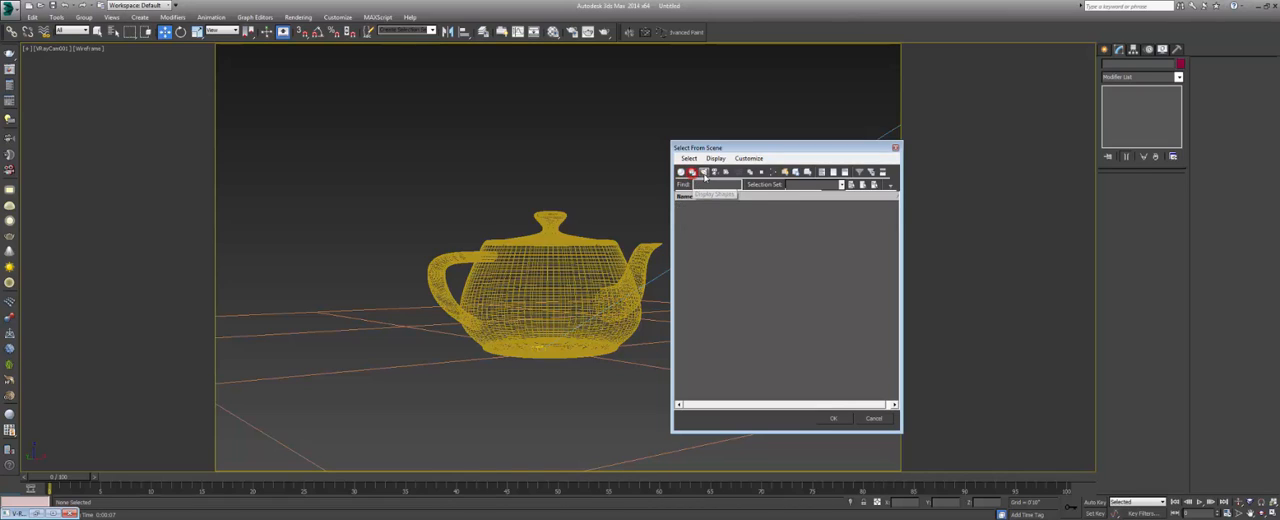
click(703, 172)
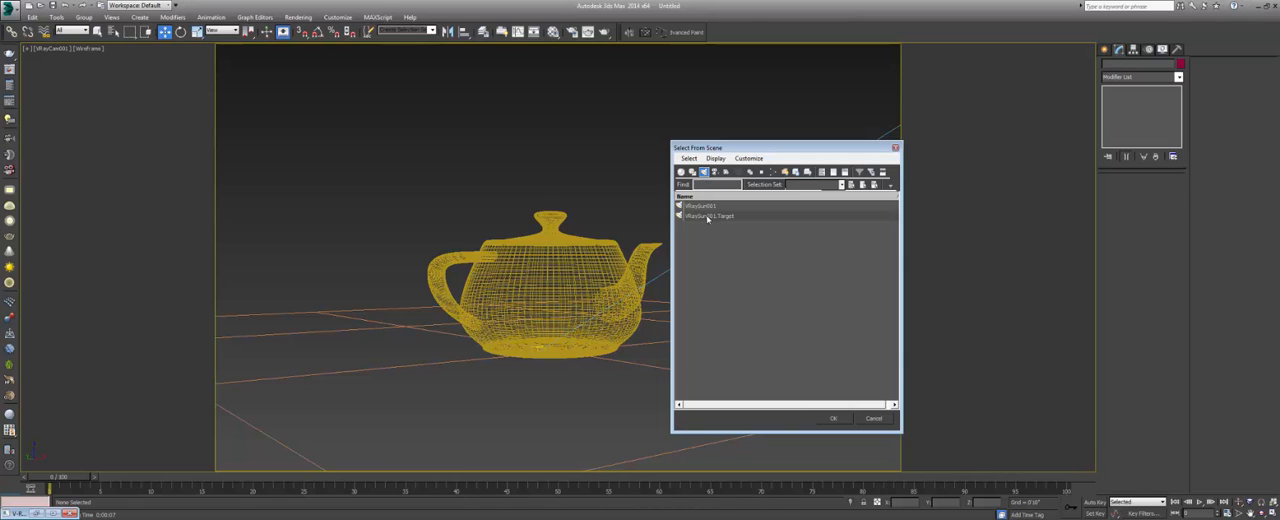
Limit the scene object list to cameras and select VRayCam001 from it.
click(704, 173)
click(715, 173)
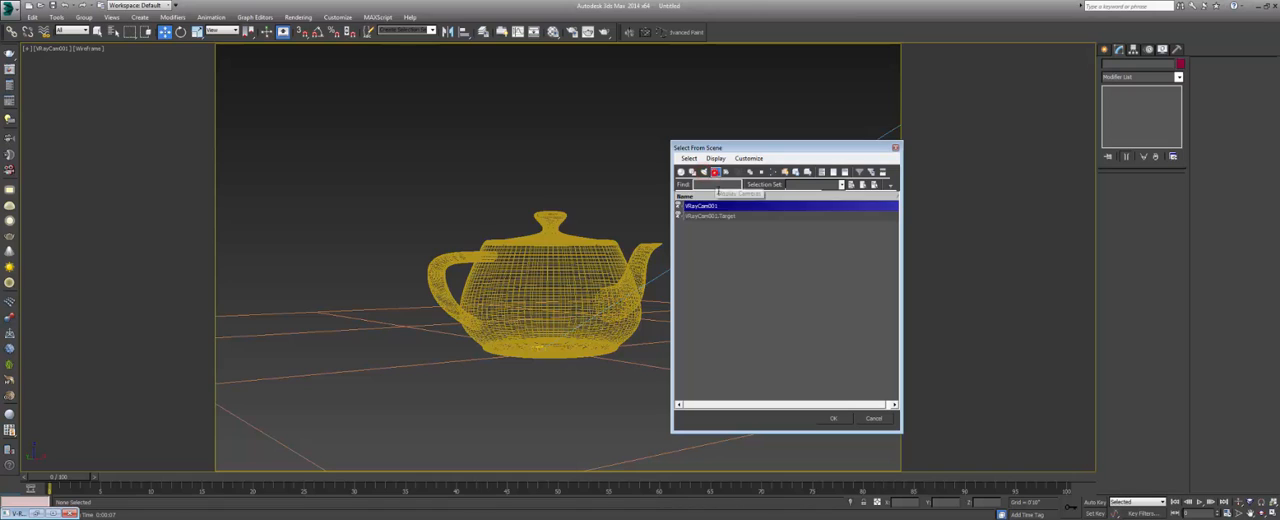
click(711, 236)
click(707, 206)
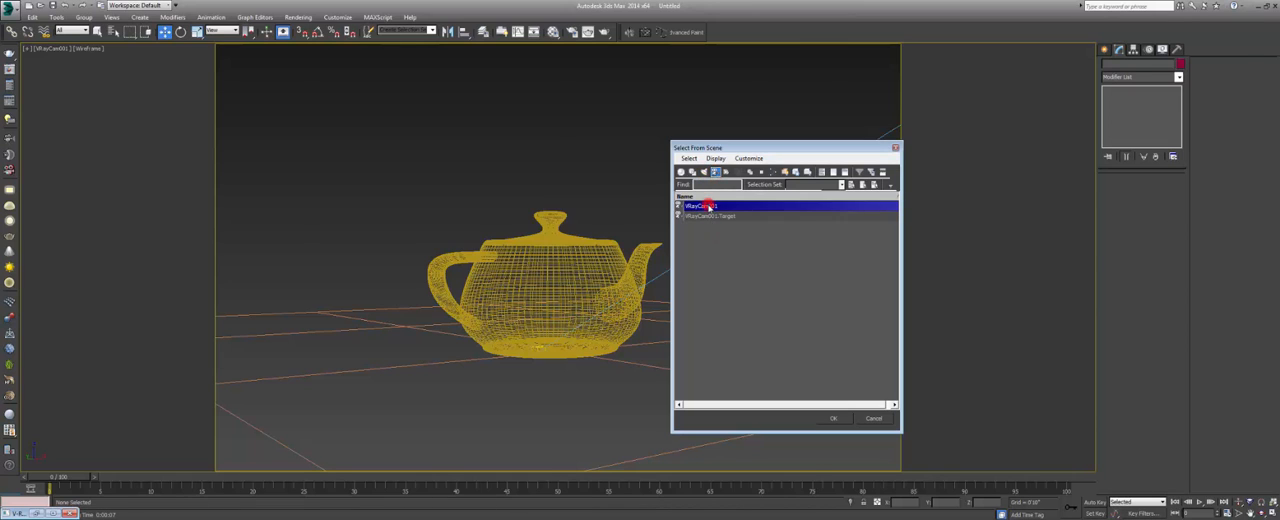
double_click(707, 206)
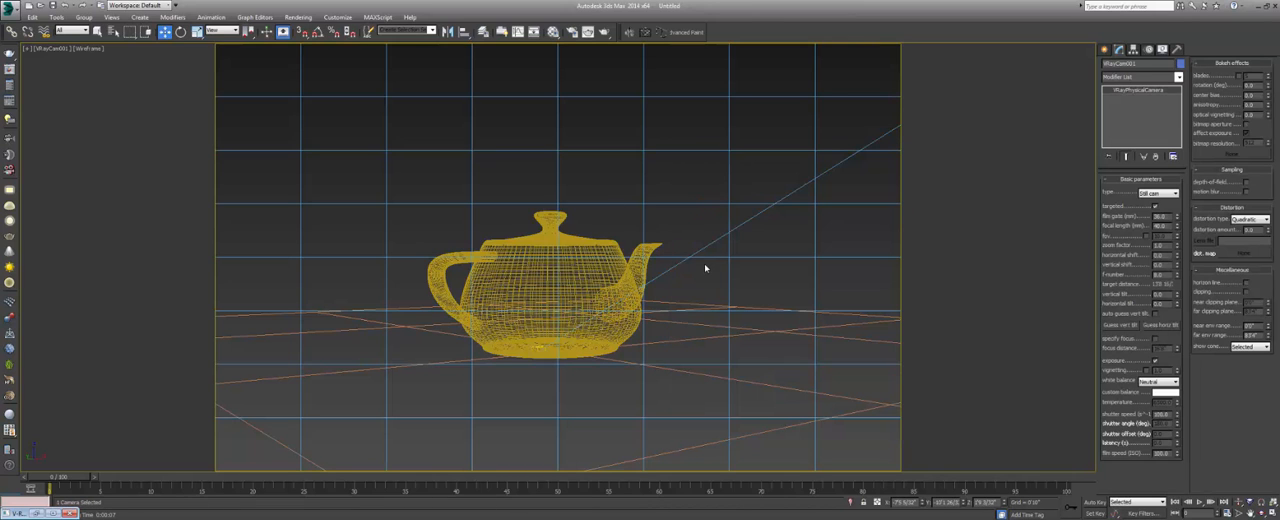
Clear the camera selection in the camera view.
click(741, 172)
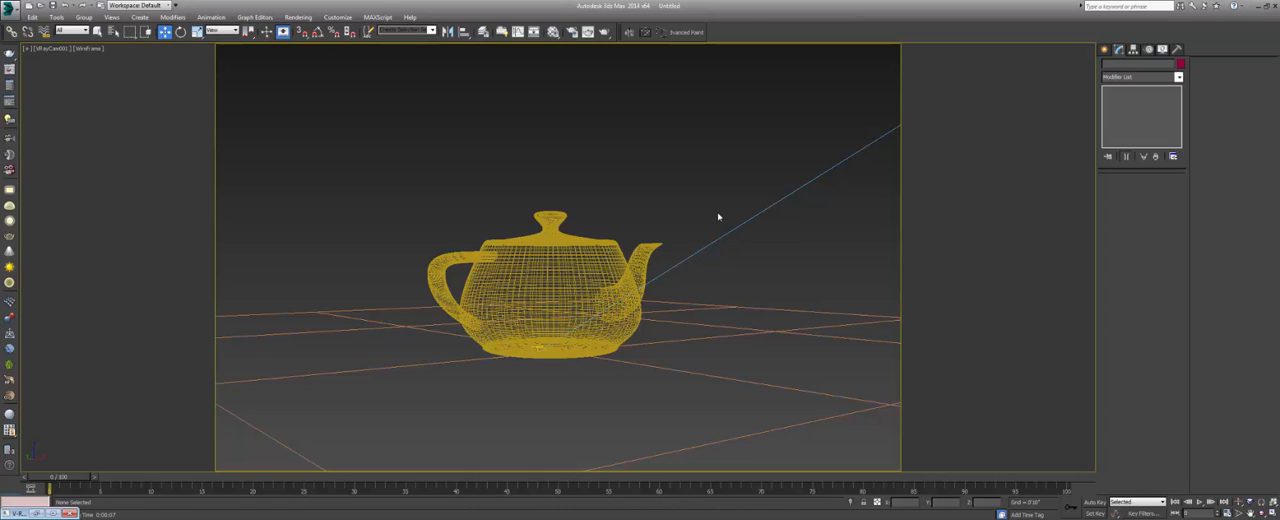
click(691, 177)
click(465, 153)
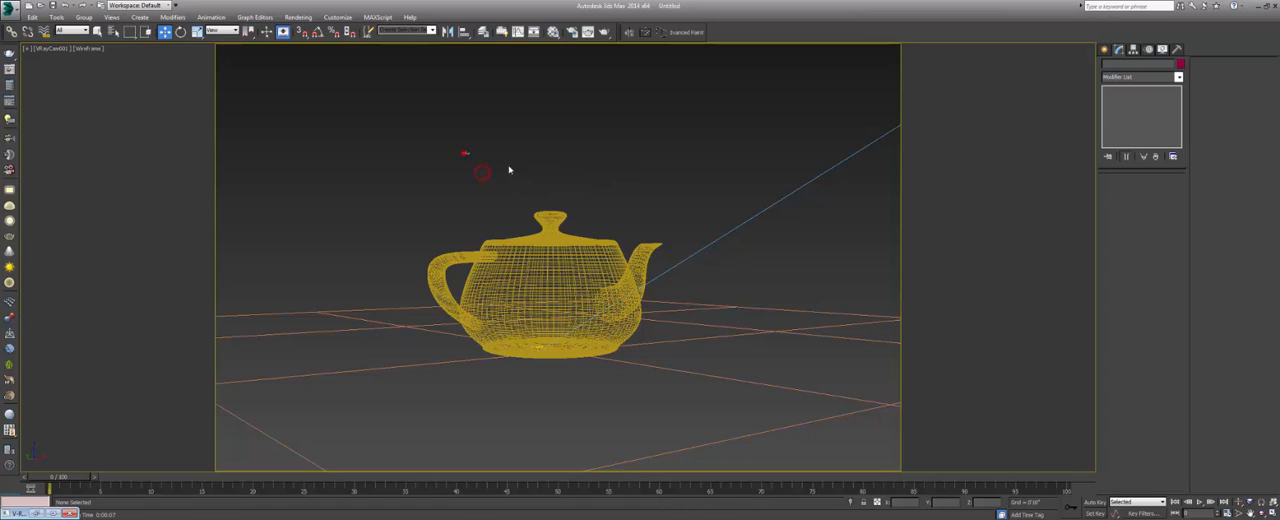